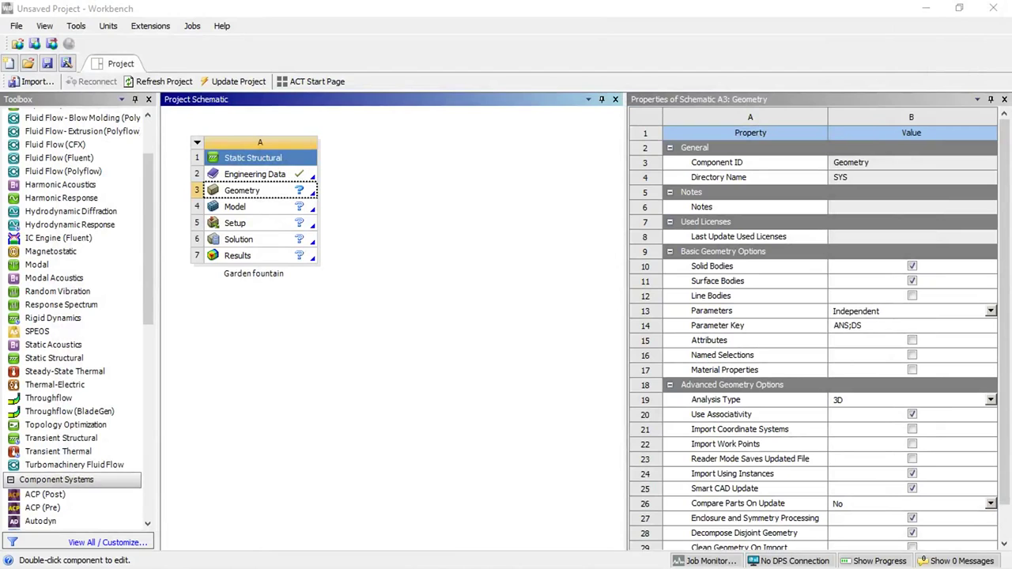
# Open the Engineering Data of the static structural system and add a new material named Concrete
pyautogui.click(272, 331)
pyautogui.doubleClick(262, 173)
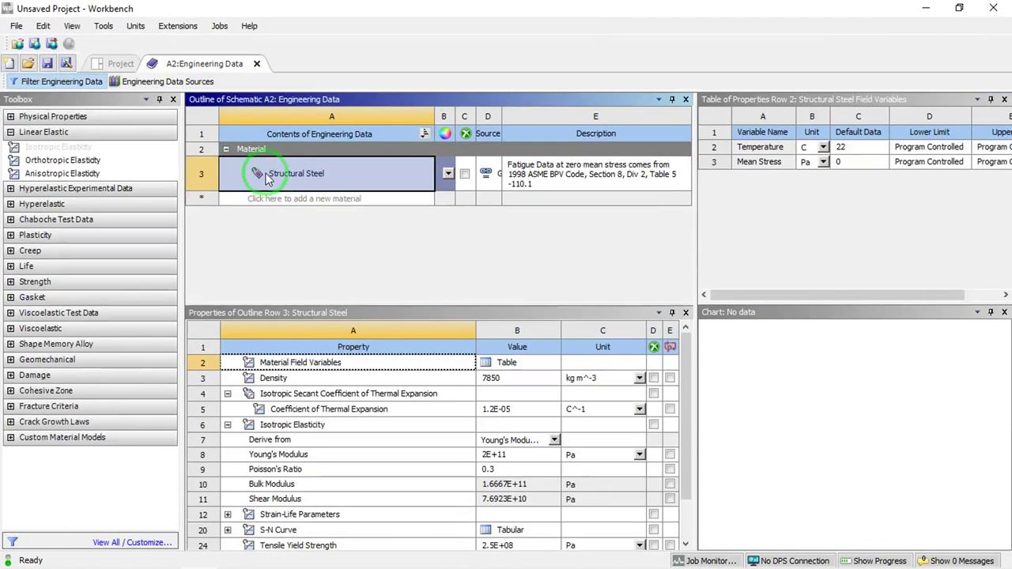
pyautogui.click(281, 199)
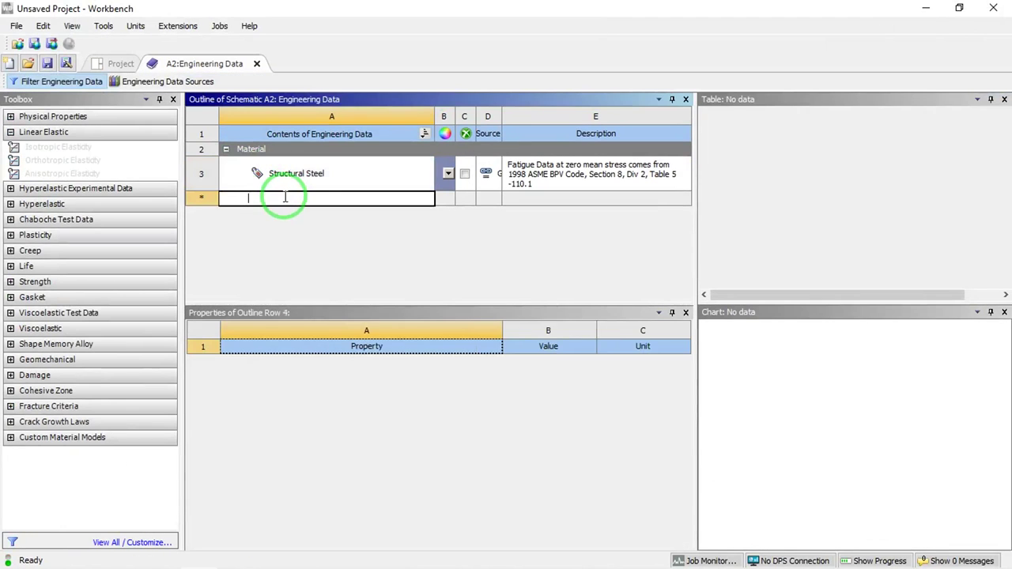
pyautogui.write('Conc')
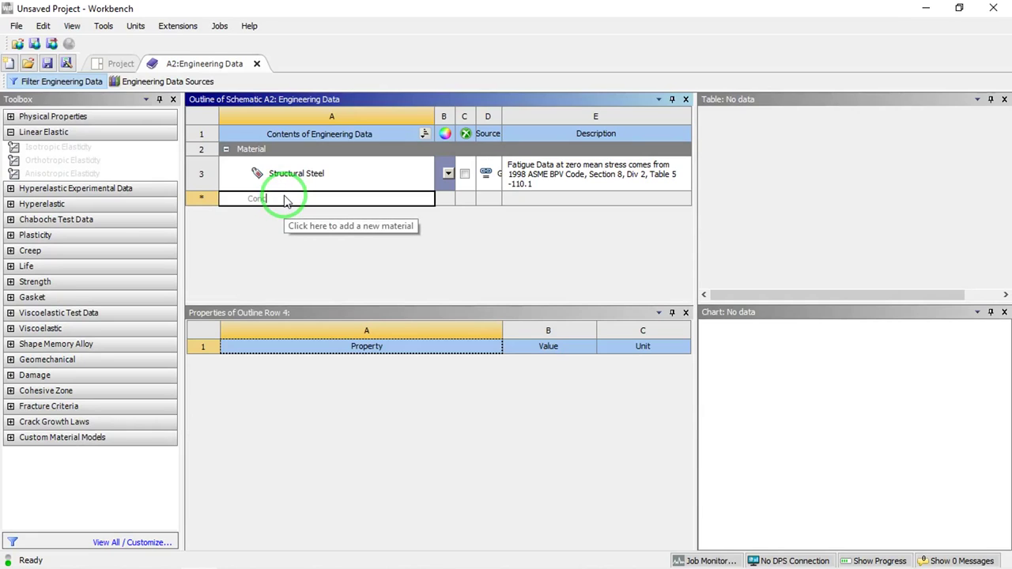
pyautogui.write('rete')
pyautogui.press('Return')
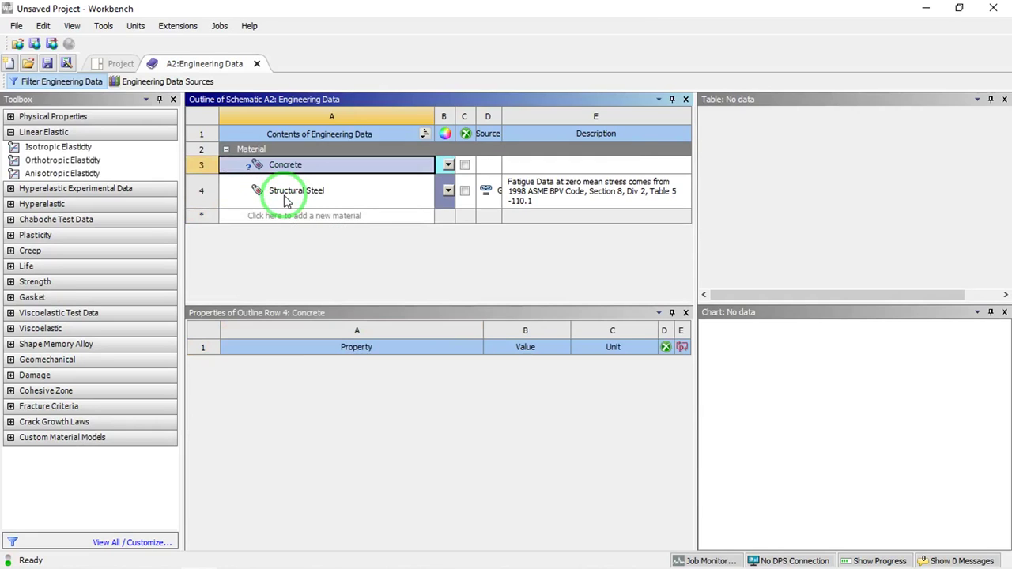
# Give Concrete isotropic elasticity with a Young's modulus of 29000 MPa and a Poisson's ratio of 0.15
pyautogui.click(57, 150)
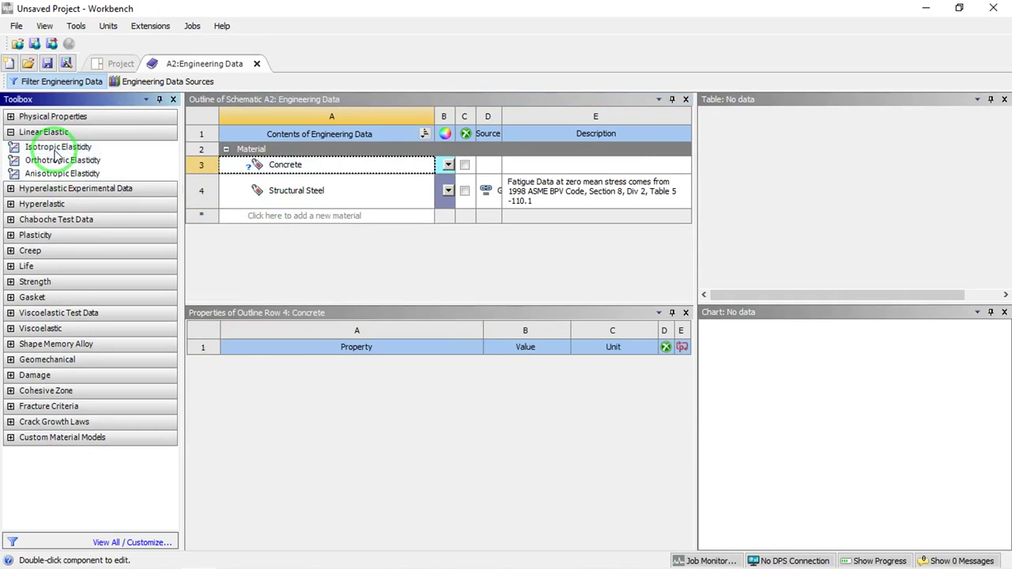
pyautogui.doubleClick(56, 157)
pyautogui.click(595, 410)
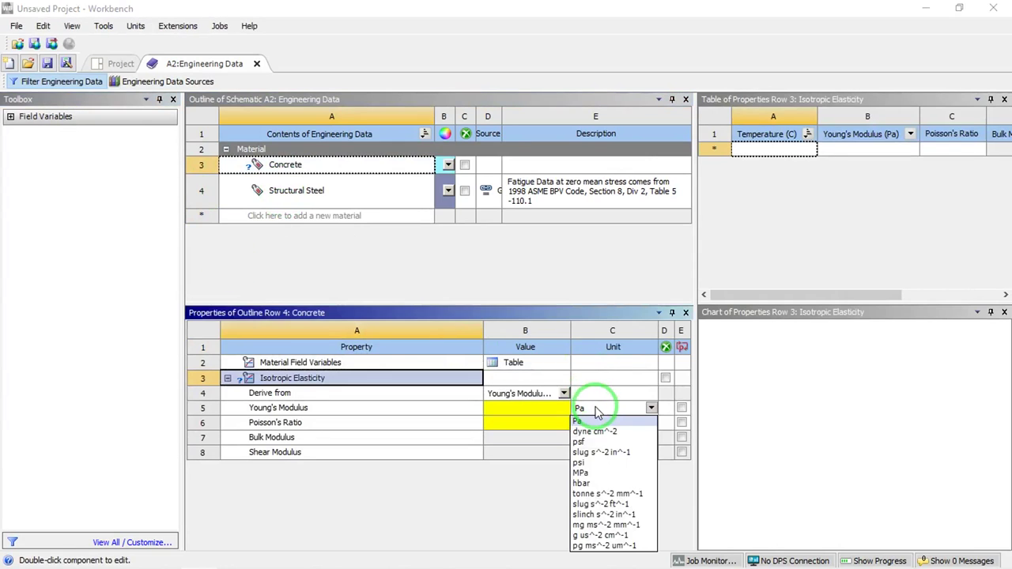
pyautogui.click(581, 472)
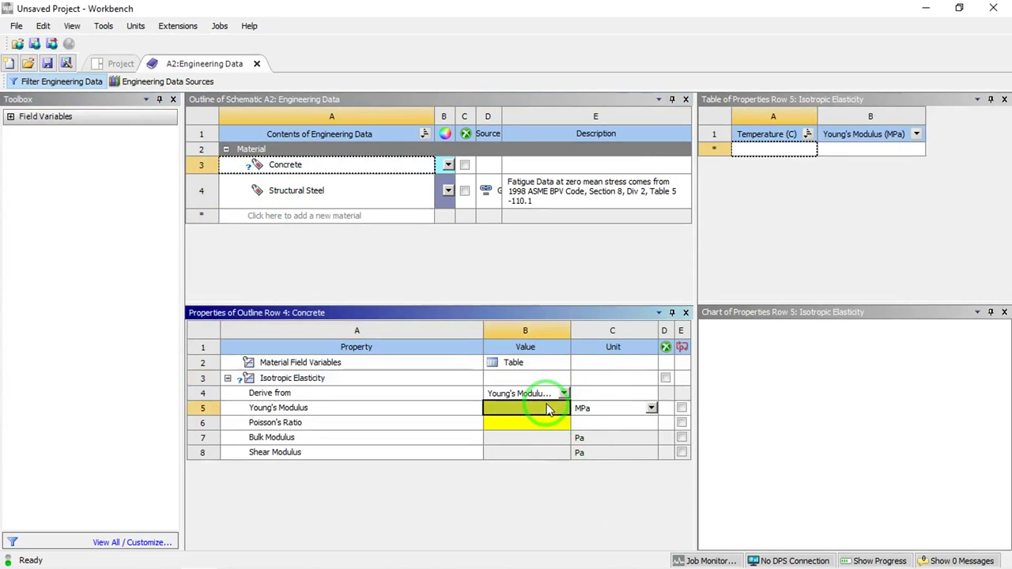
pyautogui.click(531, 408)
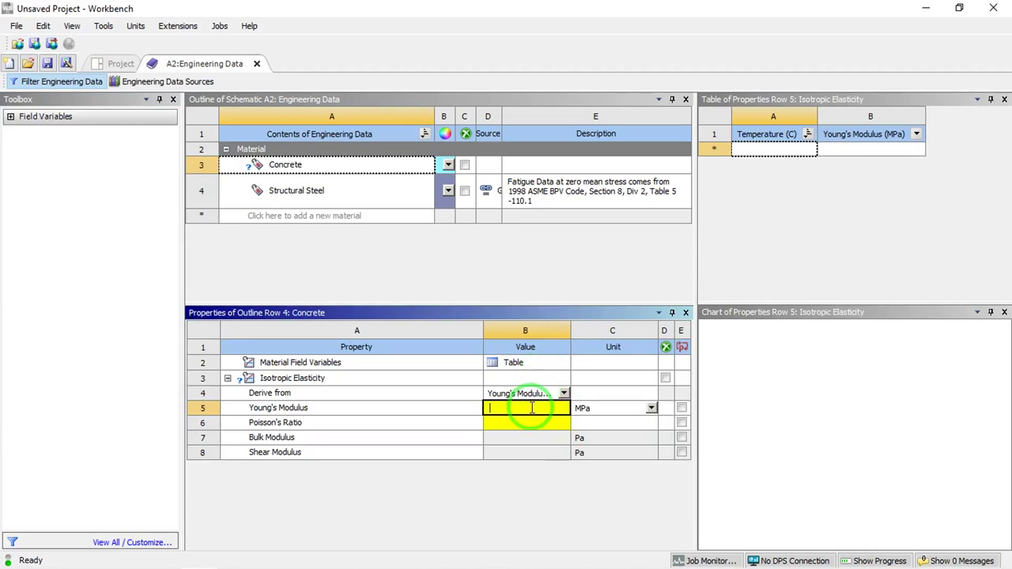
pyautogui.write('29000')
pyautogui.press('Return')
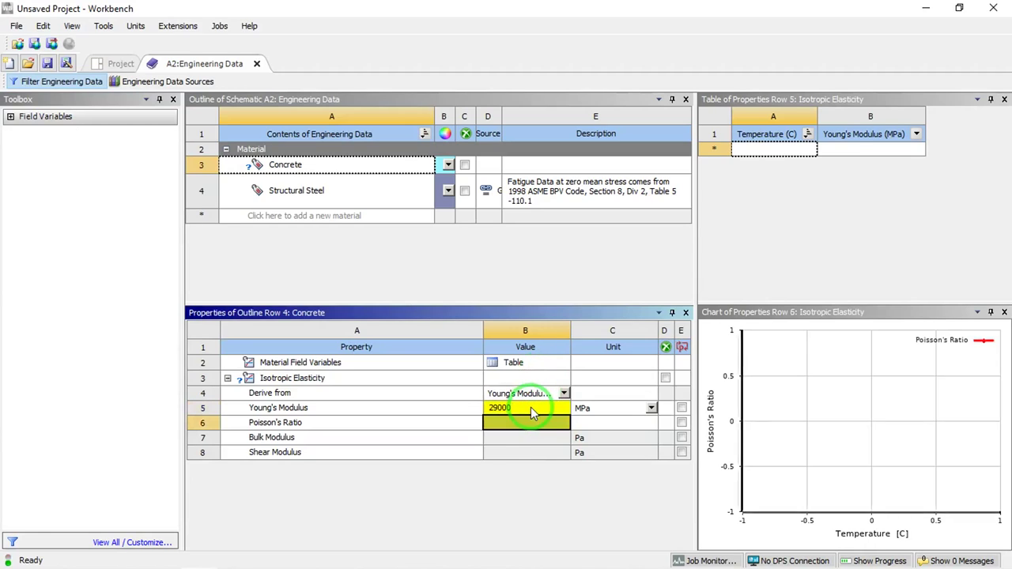
pyautogui.click(504, 423)
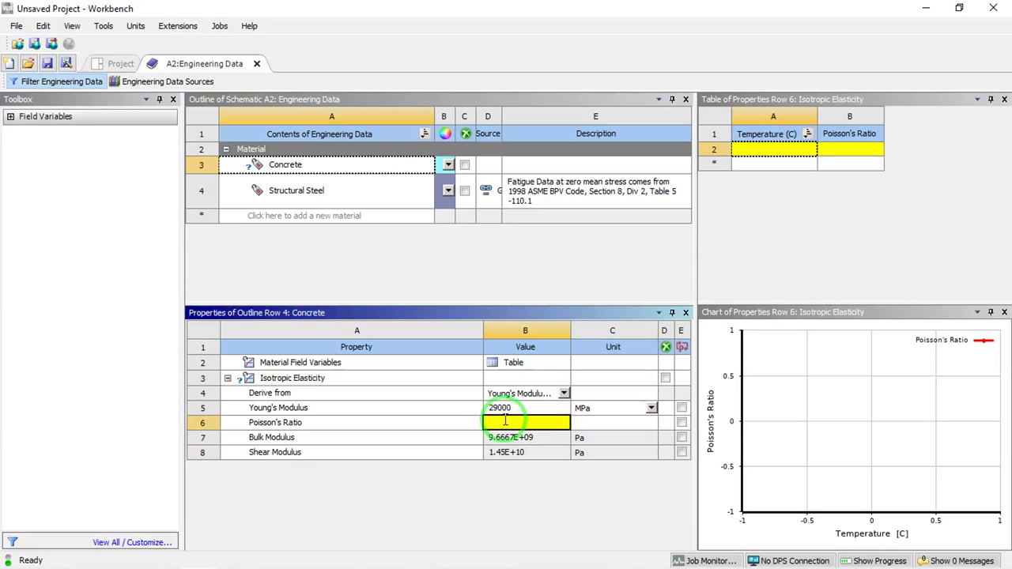
pyautogui.write('.')
pyautogui.write('0.15')
pyautogui.press('Return')
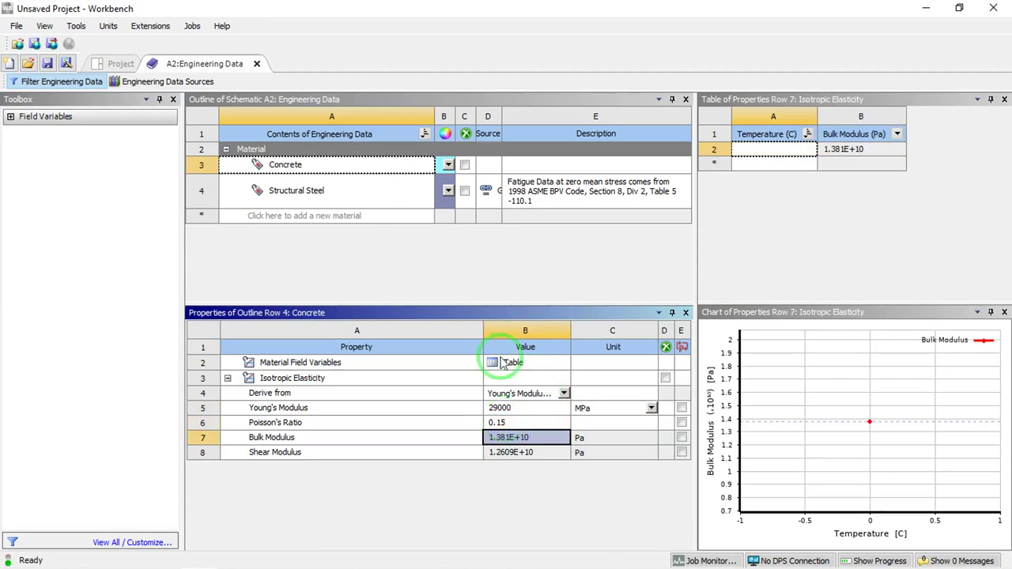
# Make Concrete the default solid material for the model and close the Engineering Data
pyautogui.click(283, 170)
pyautogui.rightClick(283, 167)
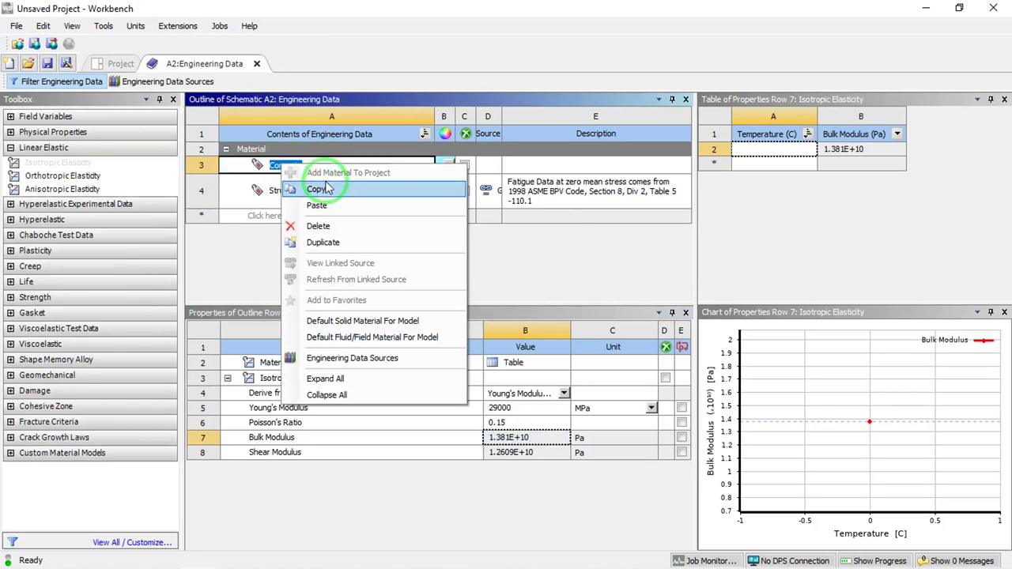
pyautogui.click(332, 323)
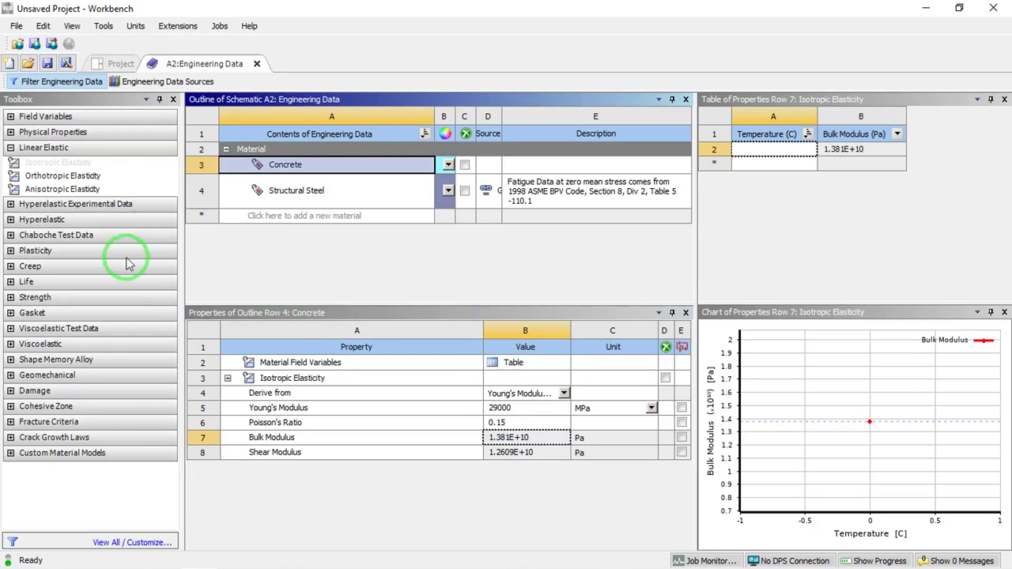
pyautogui.click(256, 65)
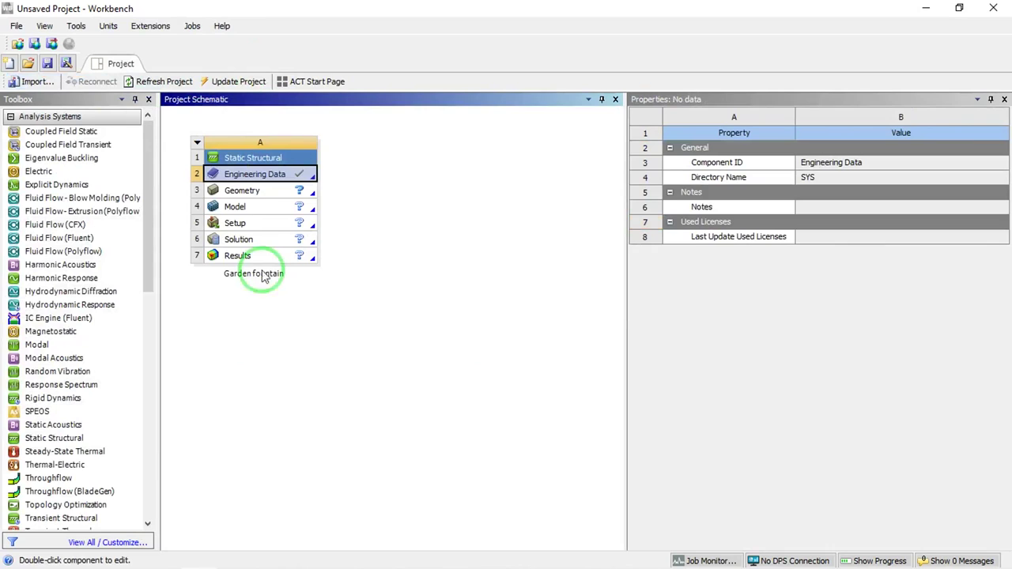
# Set the analysis type of the system's Geometry to 2D
pyautogui.click(238, 192)
pyautogui.click(841, 400)
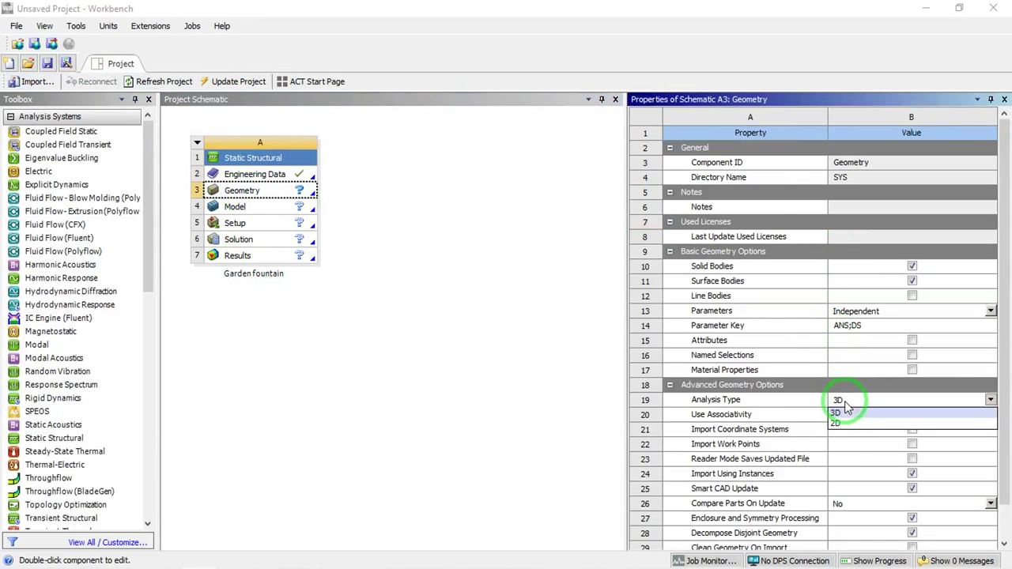
pyautogui.click(841, 421)
pyautogui.click(253, 309)
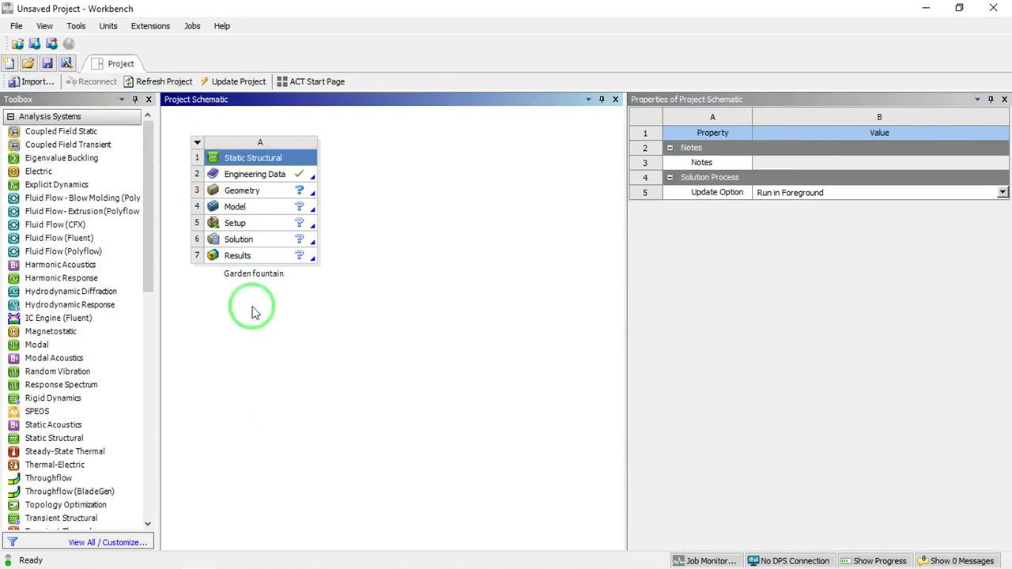
# Open the geometry in SpaceClaim and set the document's length unit to meters in the options
pyautogui.doubleClick(251, 190)
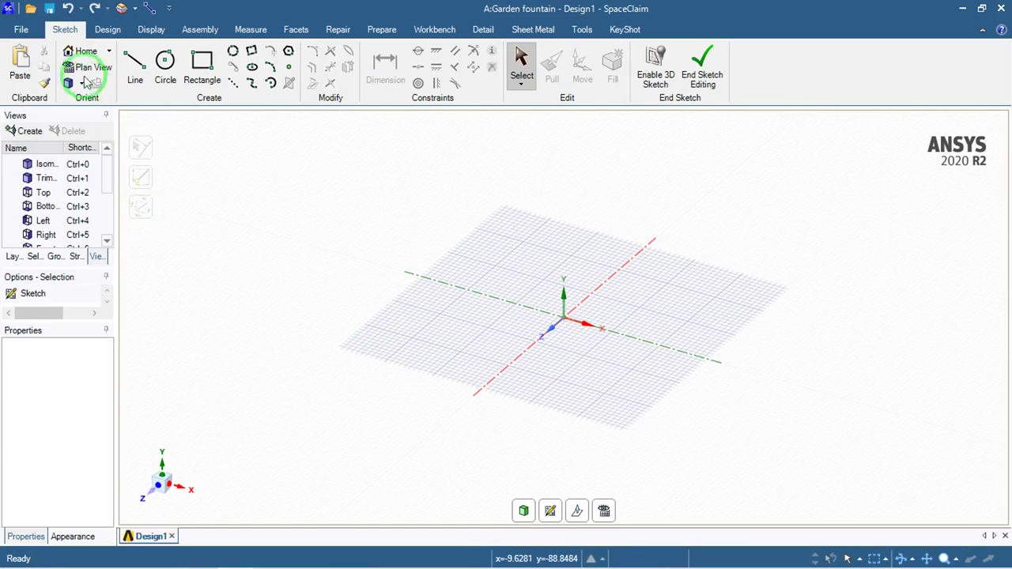
pyautogui.click(21, 30)
pyautogui.click(233, 323)
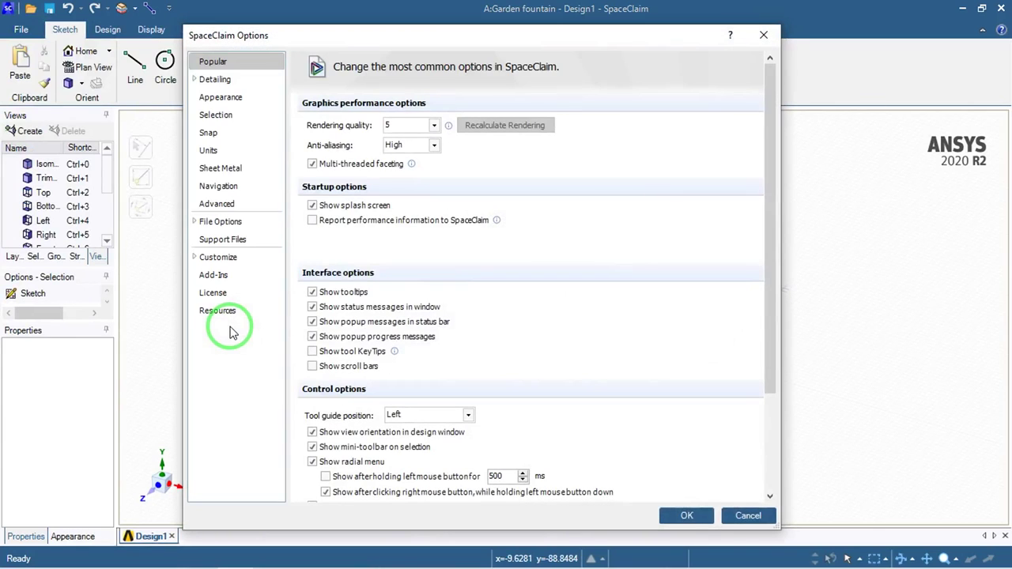
pyautogui.click(207, 152)
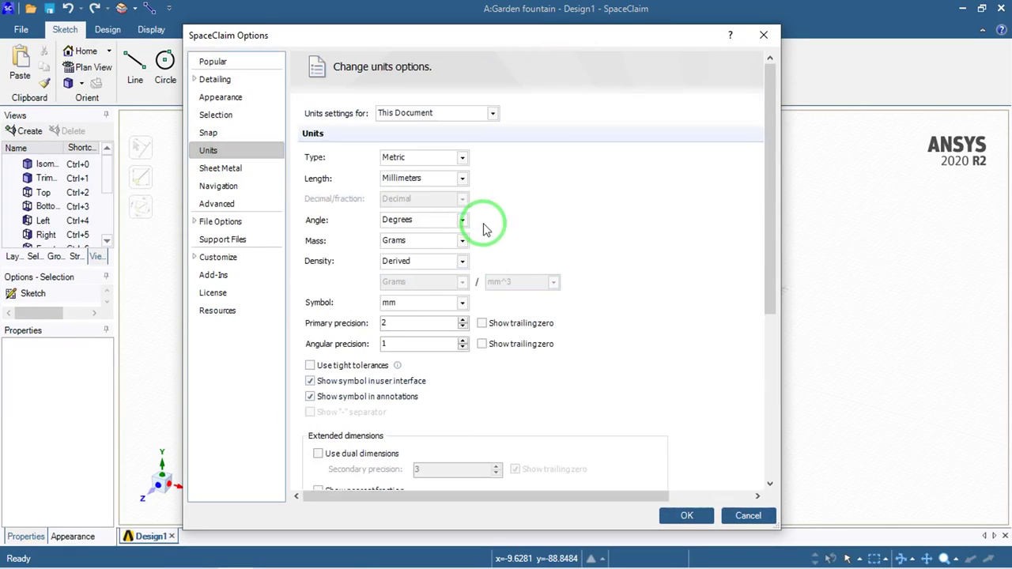
pyautogui.click(415, 180)
pyautogui.click(397, 239)
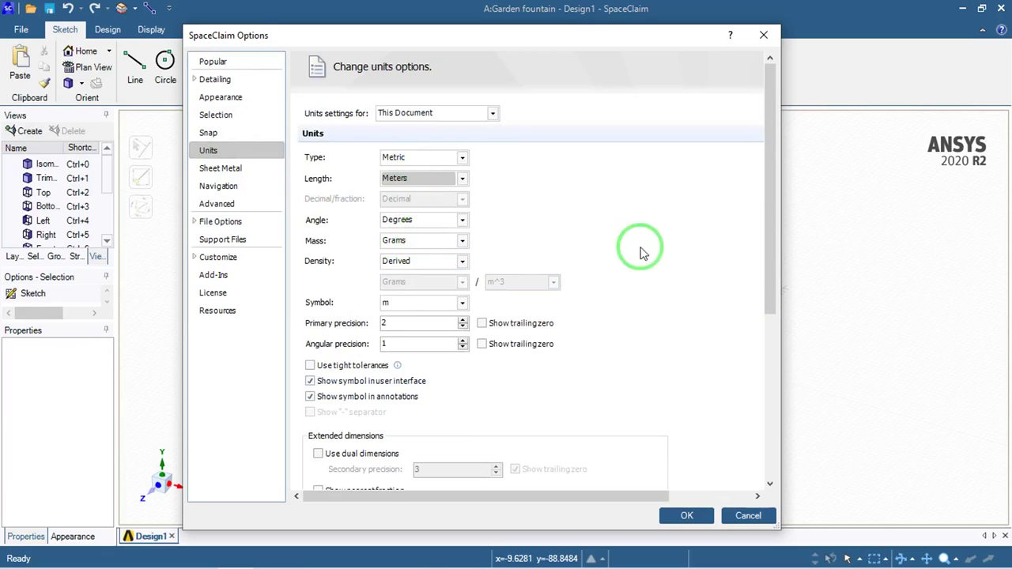
# Set the minor grid spacing to 0.1 m and apply the unit options
pyautogui.moveTo(773, 235); pyautogui.dragTo(778, 411)
pyautogui.click(452, 398)
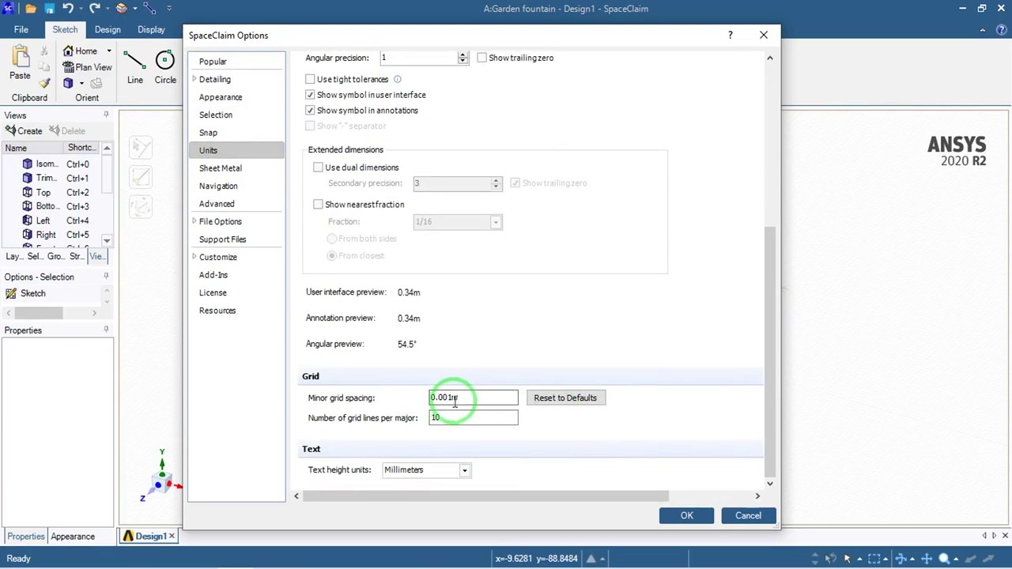
pyautogui.press('BackSpace')
pyautogui.press('BackSpace')
pyautogui.press('BackSpace')
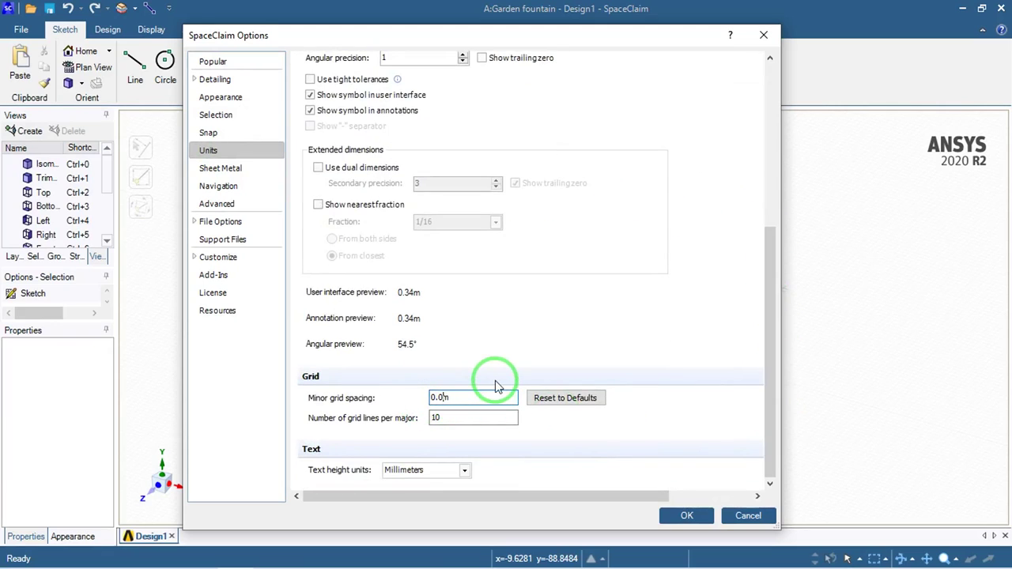
pyautogui.write('1')
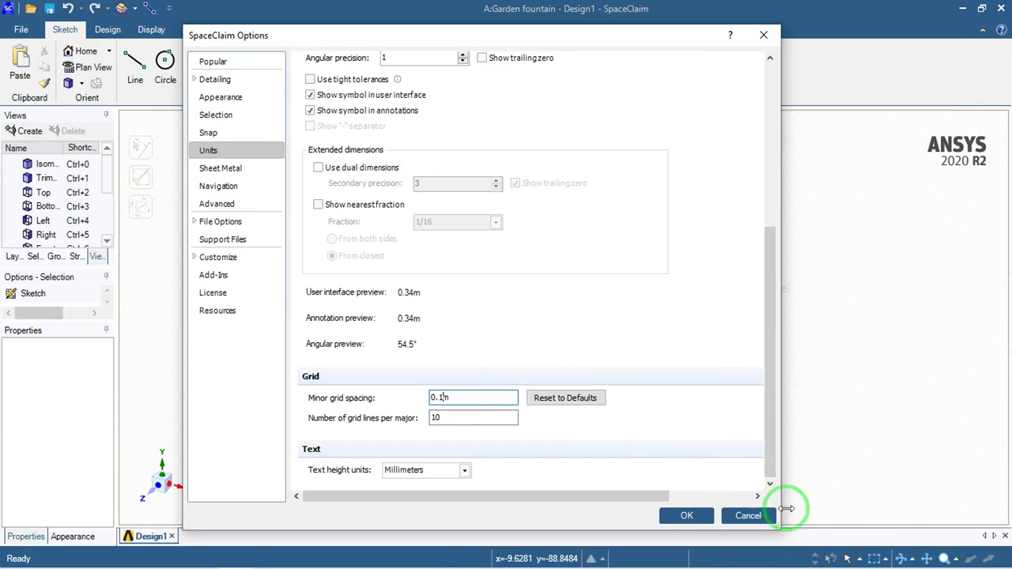
pyautogui.click(685, 516)
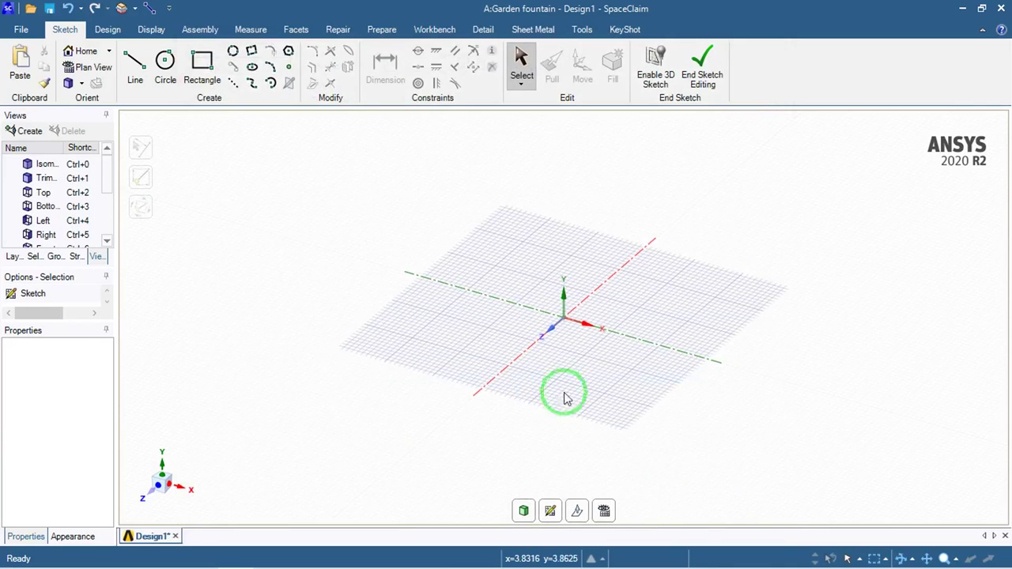
# Place the sketch grid on the vertical XY plane and turn to its plan view
pyautogui.click(551, 511)
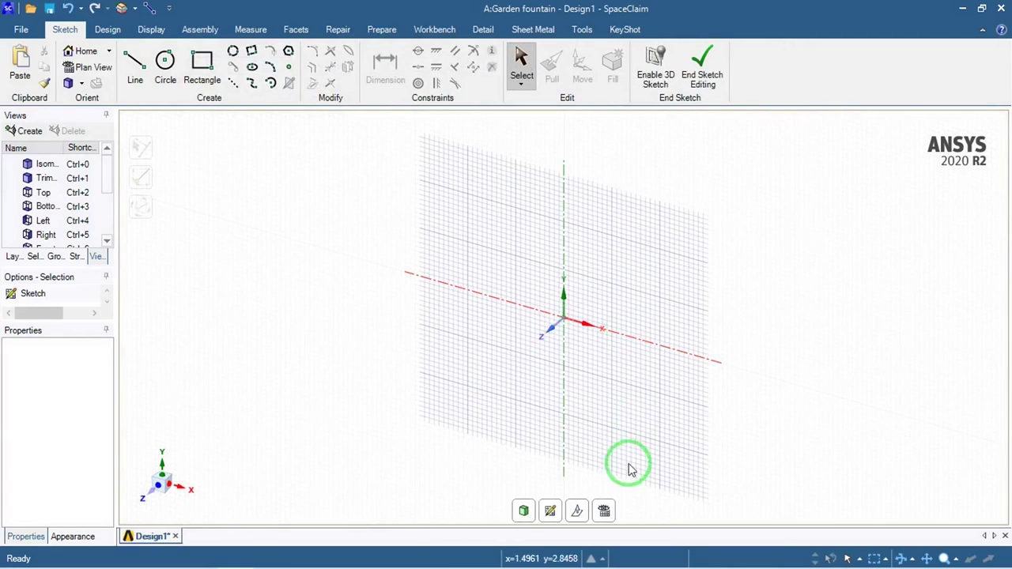
pyautogui.click(604, 511)
pyautogui.scroll(-2, 592, 339)
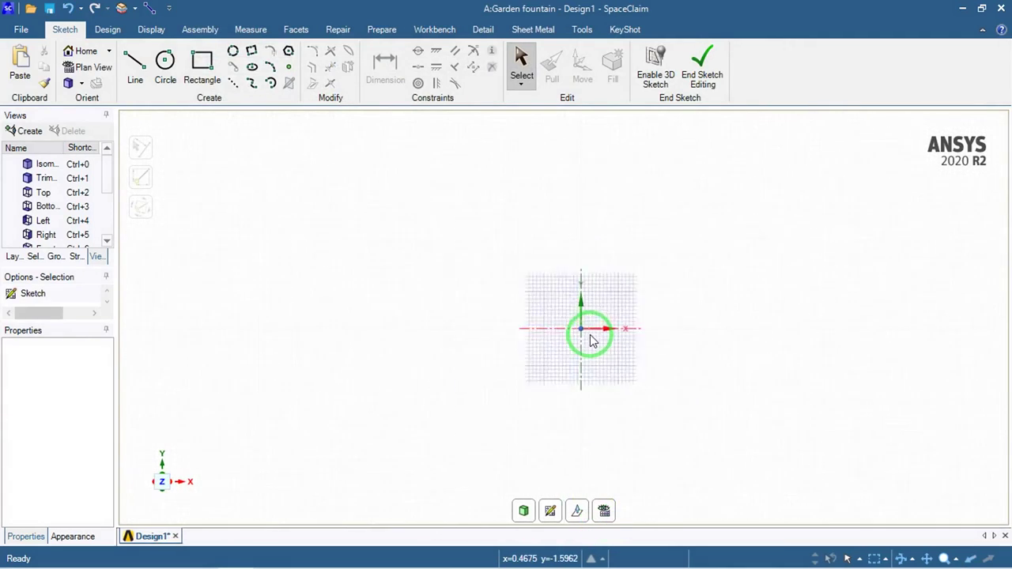
pyautogui.scroll(5, 589, 327)
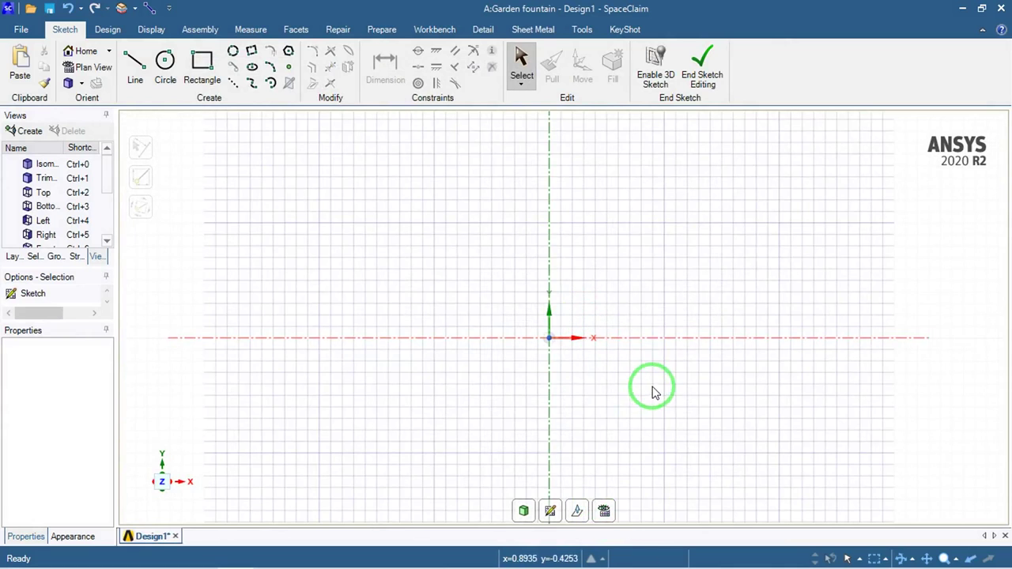
# Draw a 1 m horizontal line from the origin along the positive X axis
pyautogui.keyDown('shift'); pyautogui.moveTo(653, 391); pyautogui.dragTo(547, 398, button='middle'); pyautogui.keyUp('shift')
pyautogui.click(132, 63)
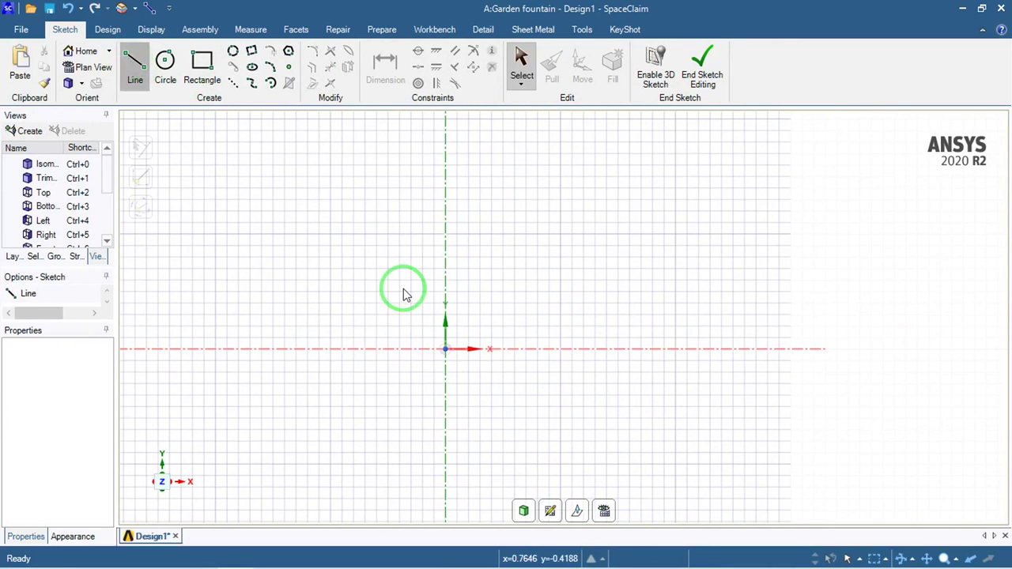
pyautogui.click(446, 348)
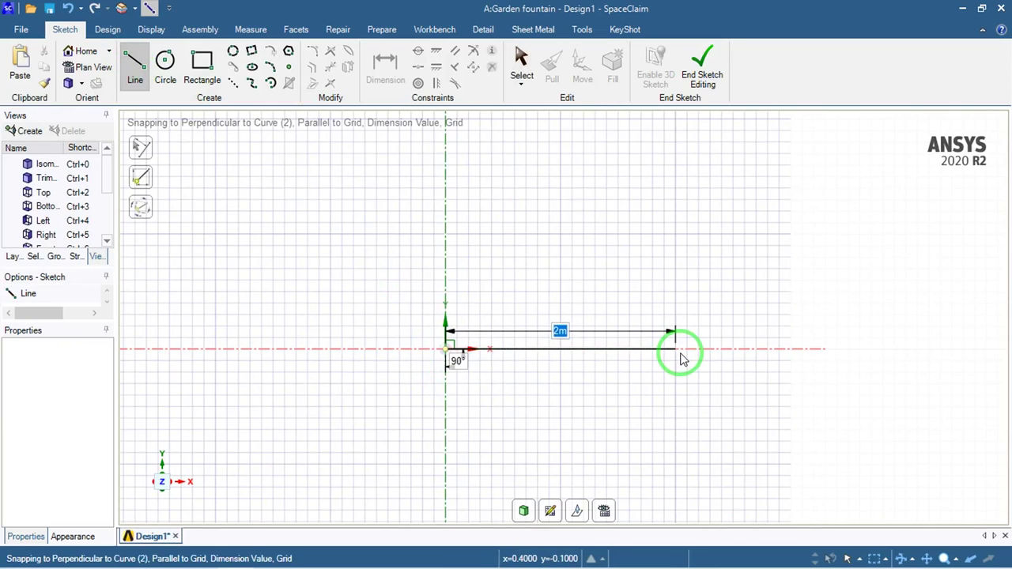
pyautogui.click(559, 349)
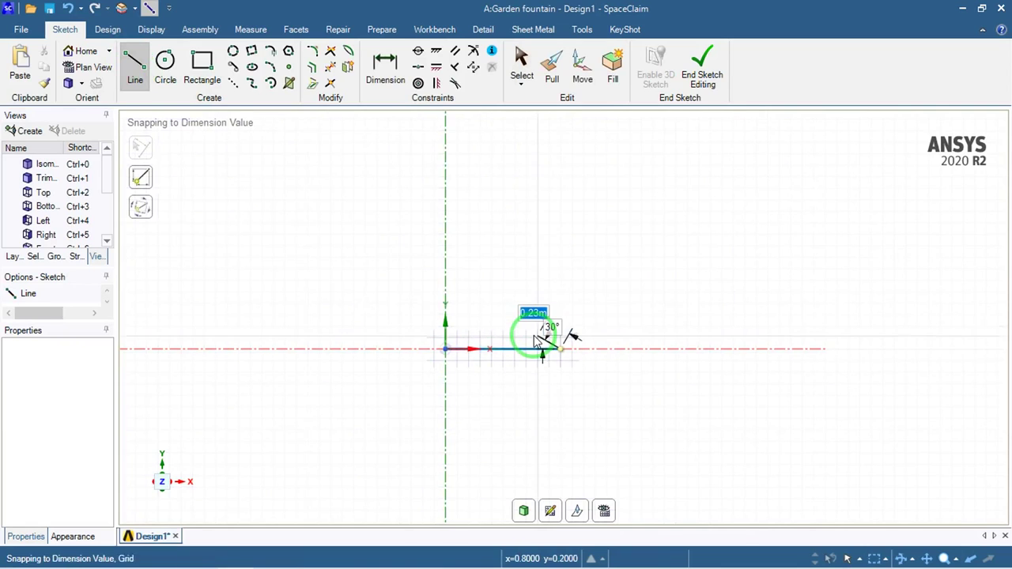
pyautogui.press('Escape')
# Draw a 0.2 m vertical line upward from the free end of the horizontal line
pyautogui.scroll(3, 514, 345)
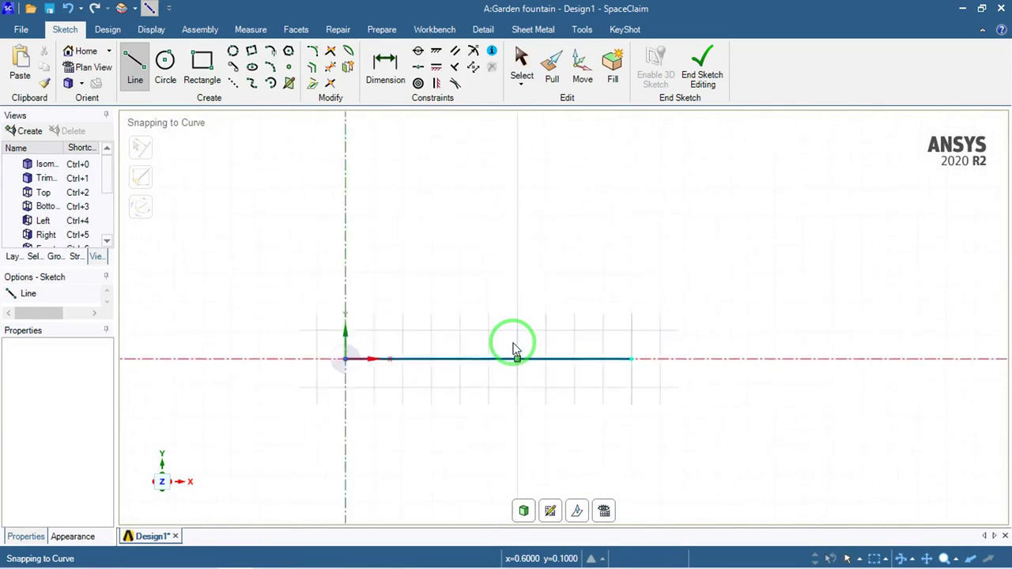
pyautogui.scroll(2, 514, 345)
pyautogui.scroll(1, 513, 349)
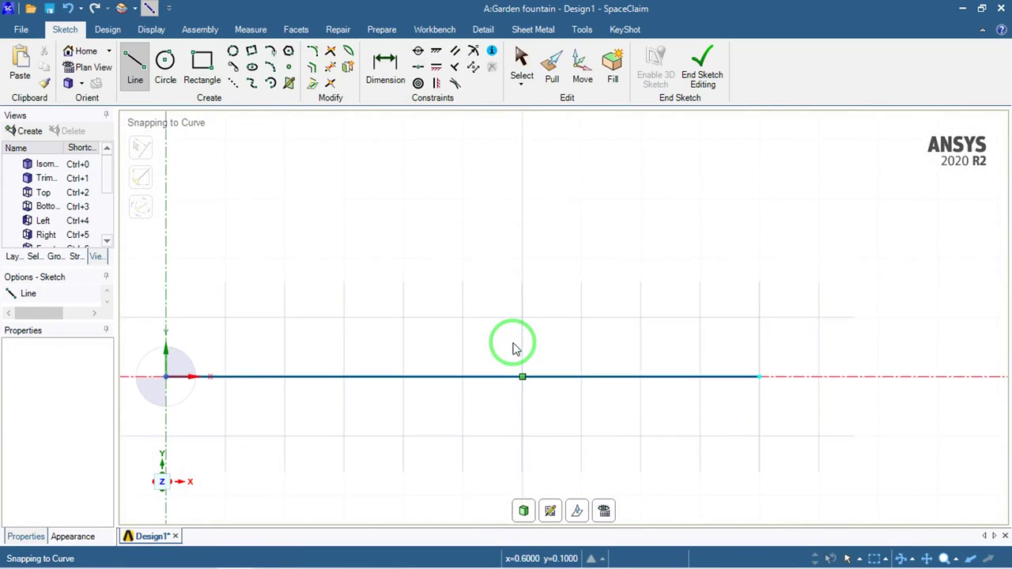
pyautogui.click(760, 378)
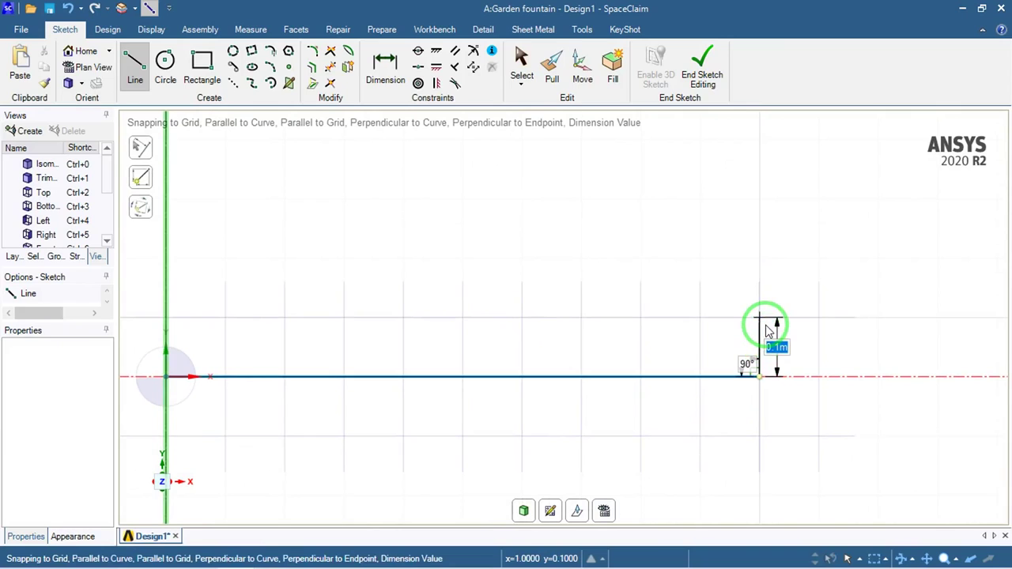
pyautogui.write('0.2')
pyautogui.press('Return')
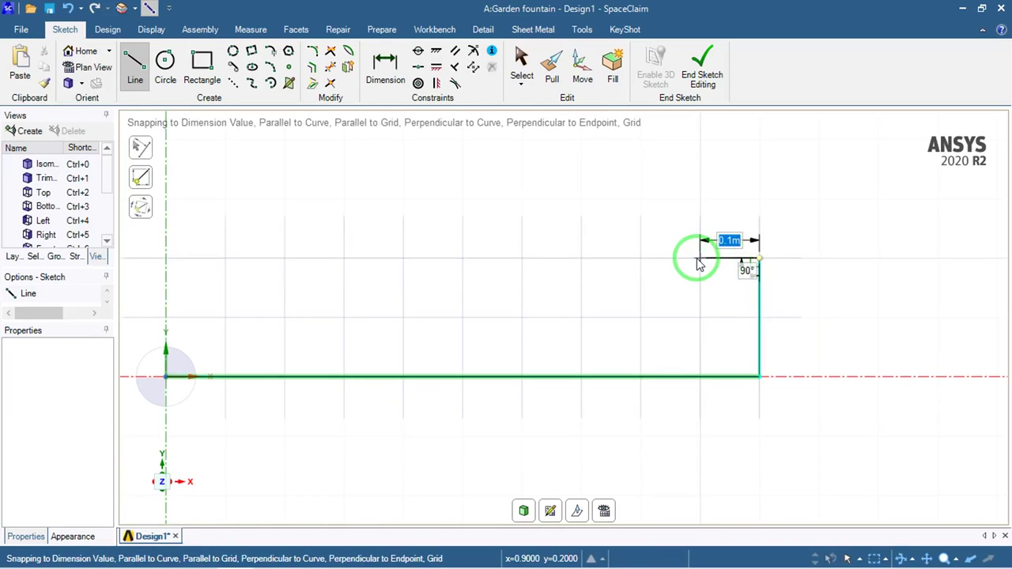
# Continue the profile with a 0.06 m horizontal line toward the Y axis and a 0.12 m vertical line downward
pyautogui.write('0.0')
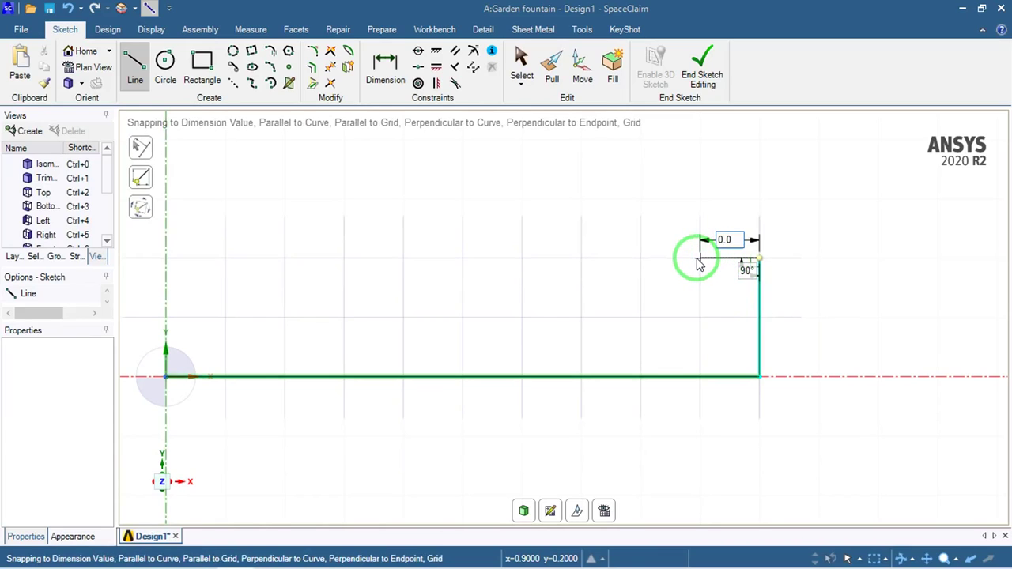
pyautogui.write('5')
pyautogui.press('Return')
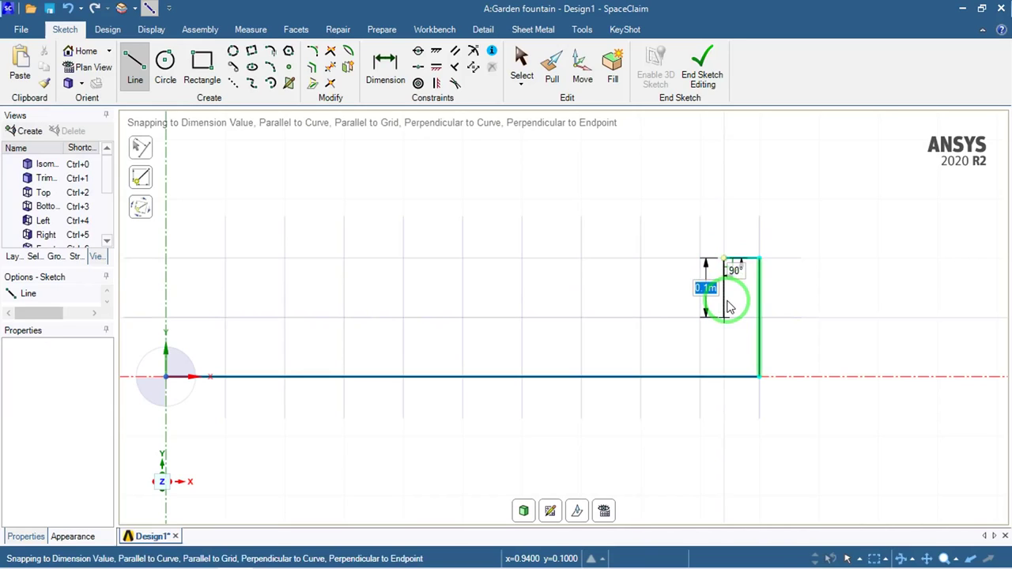
pyautogui.write('0.12')
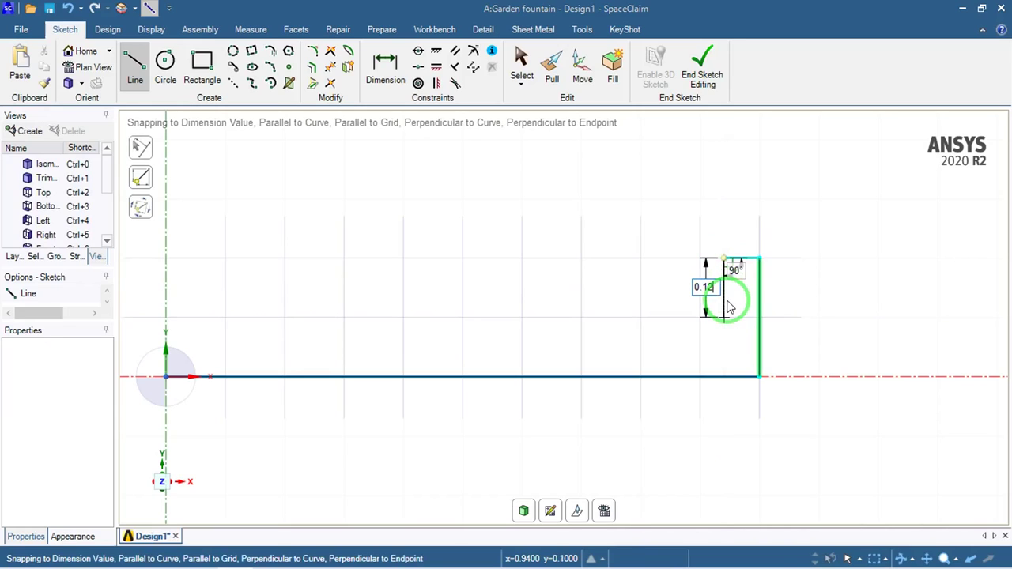
pyautogui.press('Return')
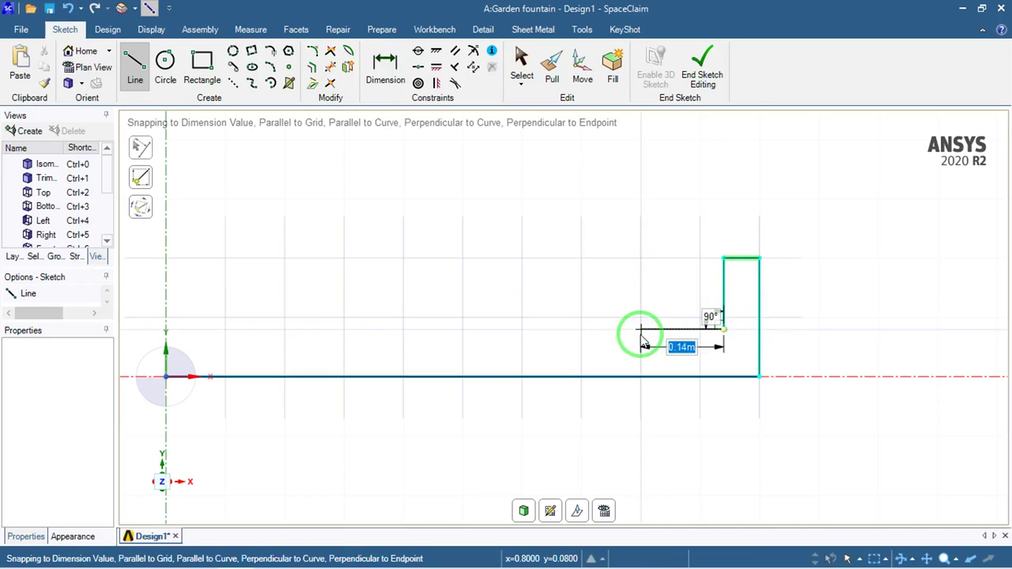
# Add a 0.8 m horizontal line toward the Y axis, followed by a 0.5 m vertical line upward
pyautogui.write('0.')
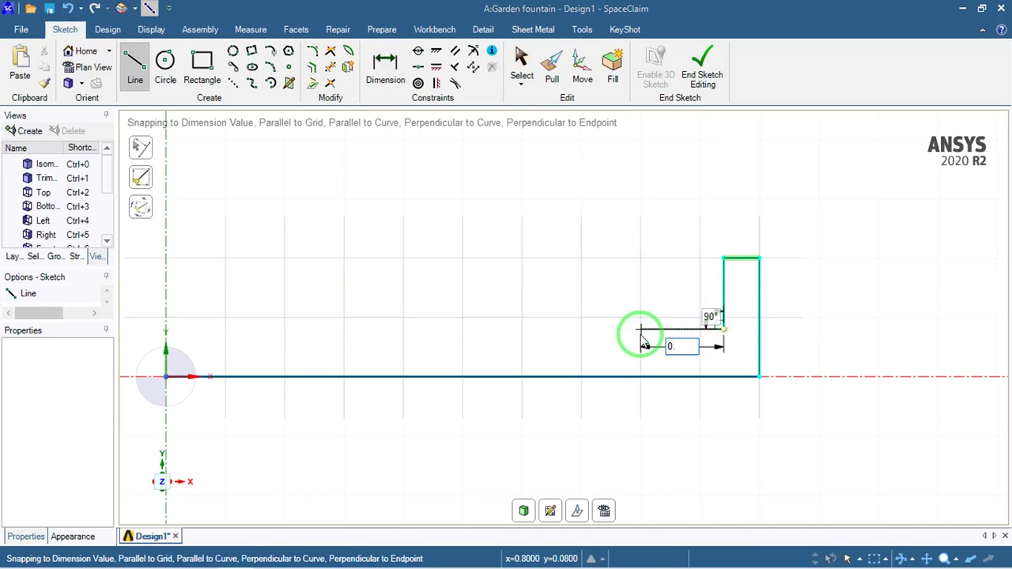
pyautogui.write('8')
pyautogui.press('Return')
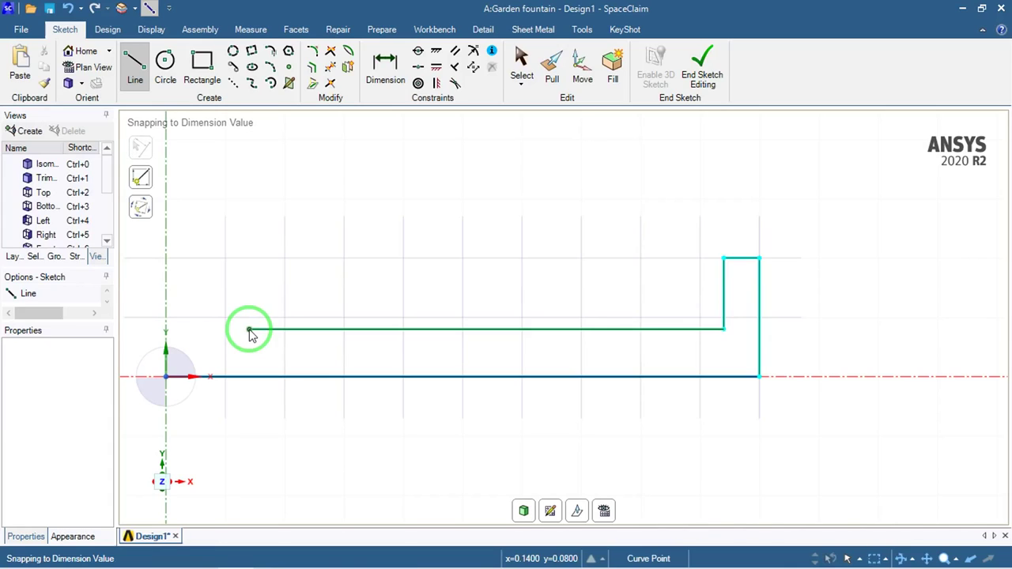
pyautogui.click(250, 331)
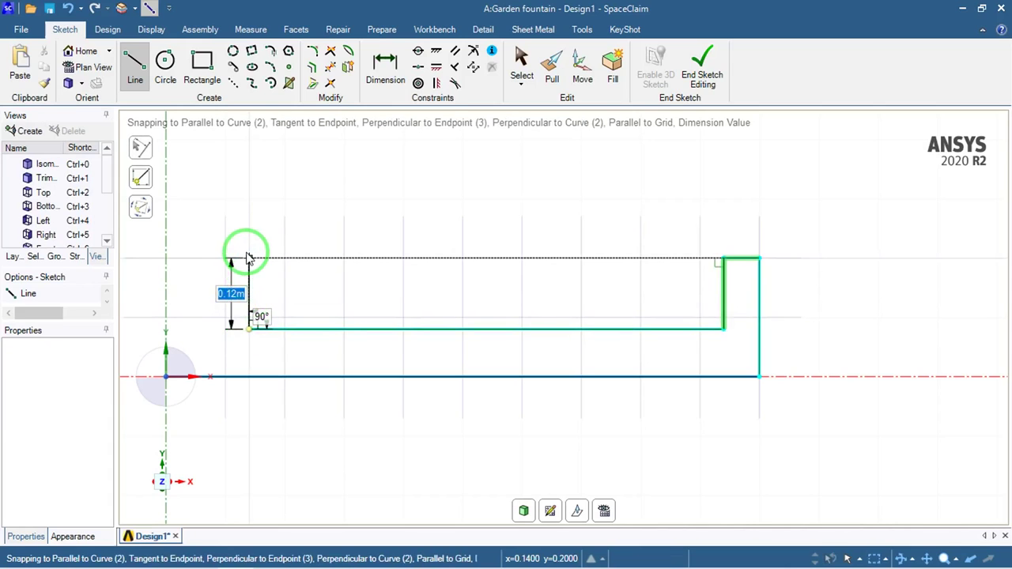
pyautogui.write('0.5')
pyautogui.press('Return')
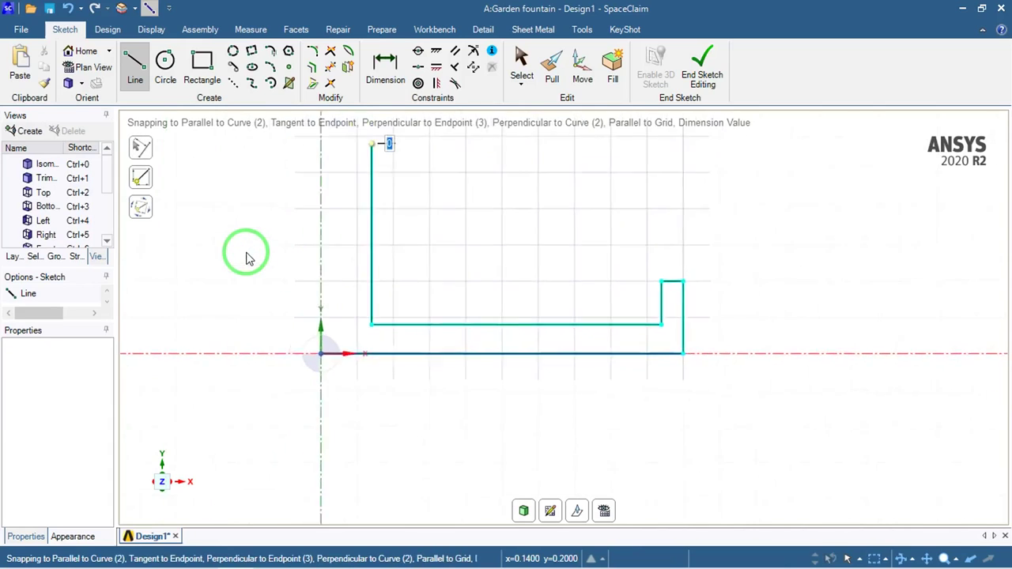
# Draw a 0.6 m horizontal line away from the Y axis from the top of the 0.5 m line and end the chain
pyautogui.click(394, 166)
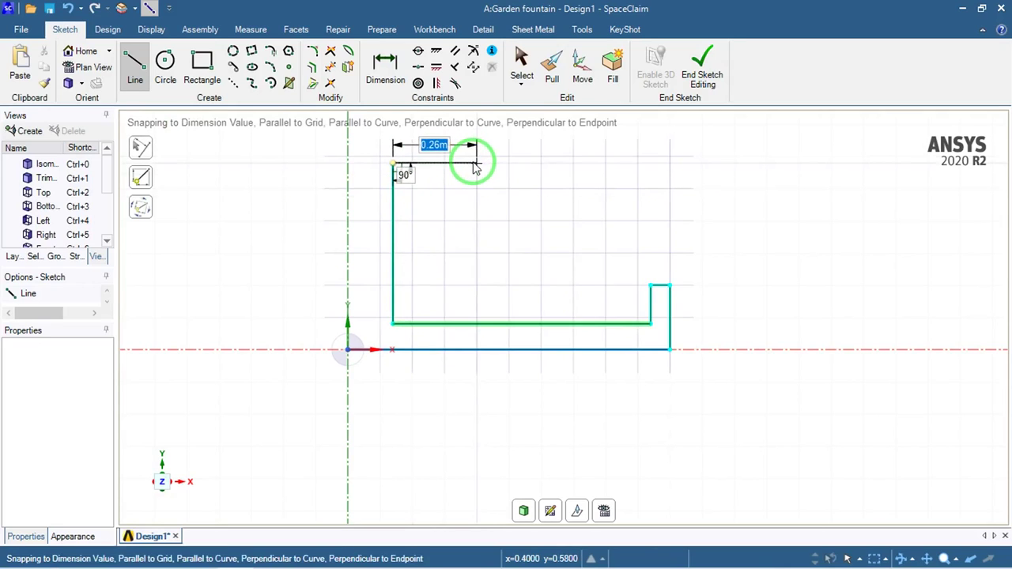
pyautogui.write('0')
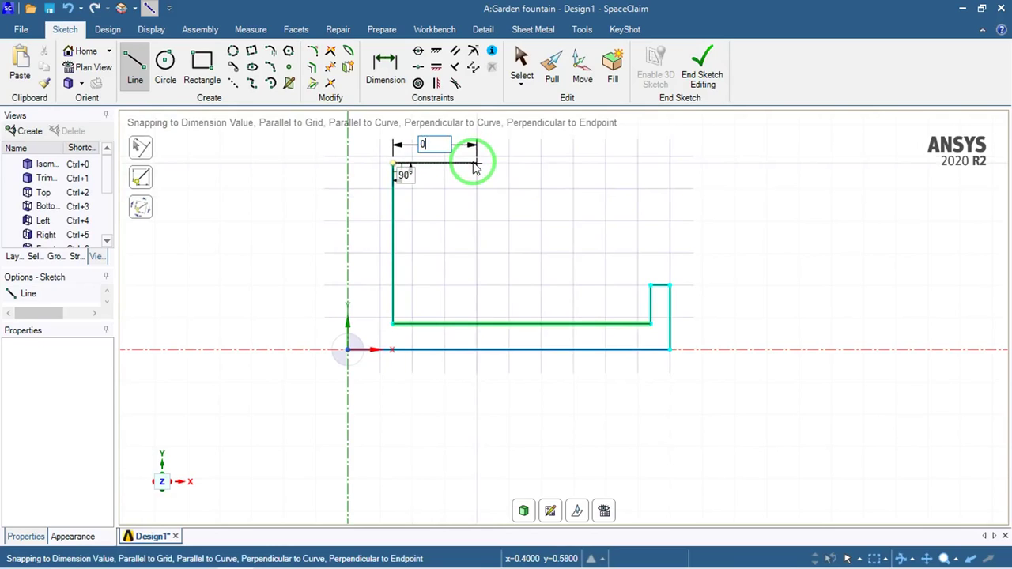
pyautogui.write('.6')
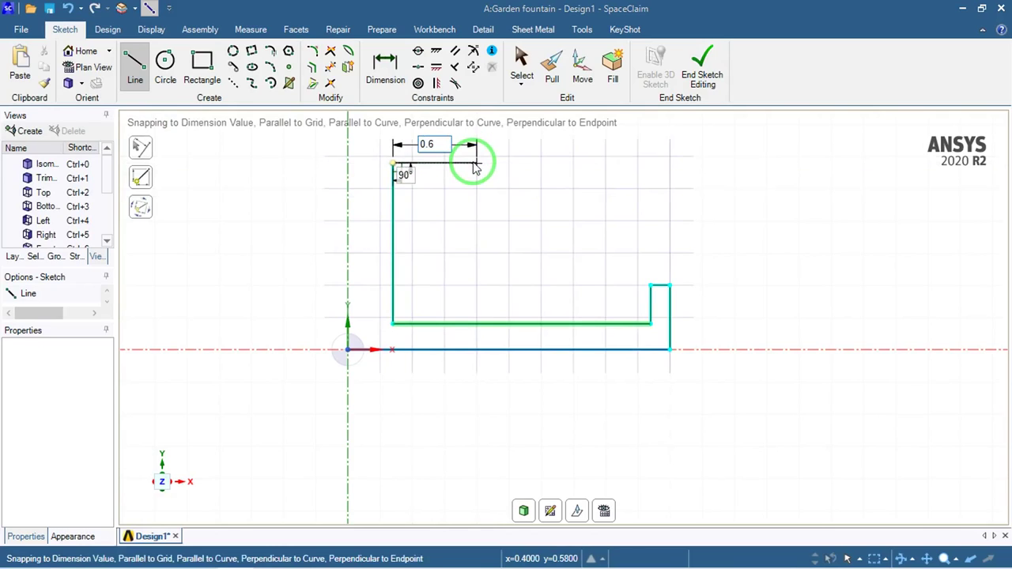
pyautogui.press('Return')
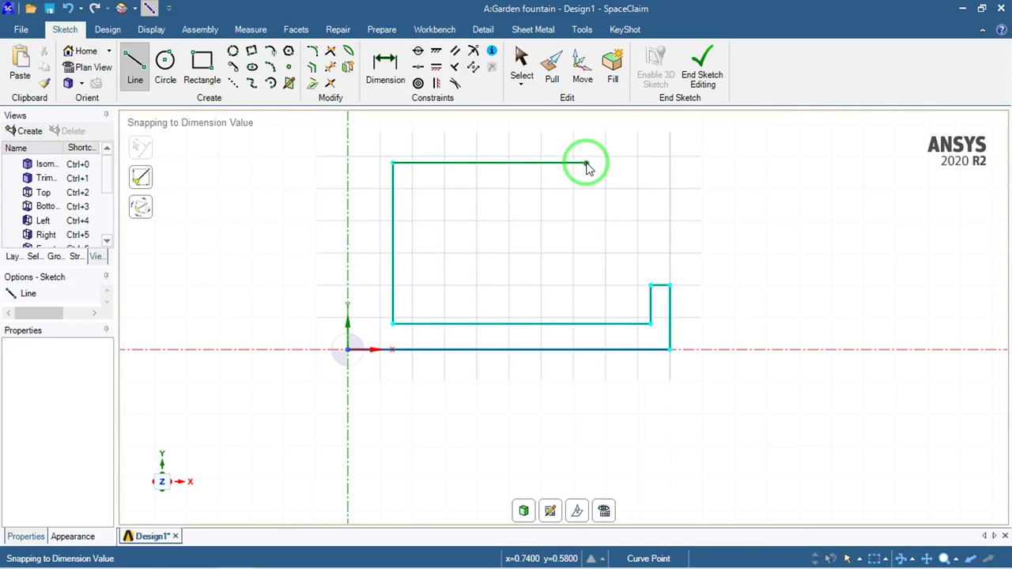
pyautogui.click(586, 164)
pyautogui.press('Escape')
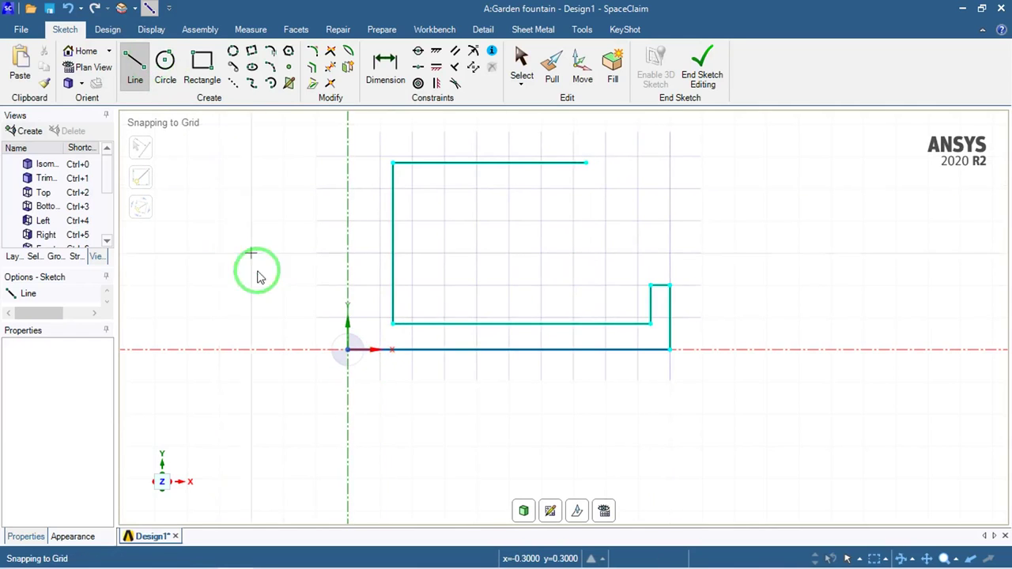
# Draw a 0.66 m vertical line from the origin up along the Y axis
pyautogui.click(348, 350)
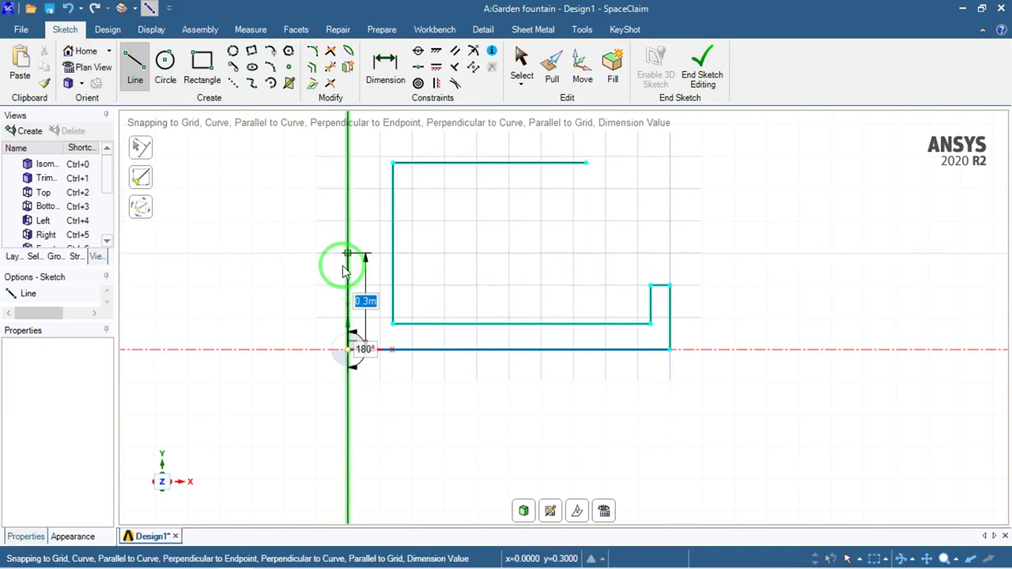
pyautogui.write('0.66')
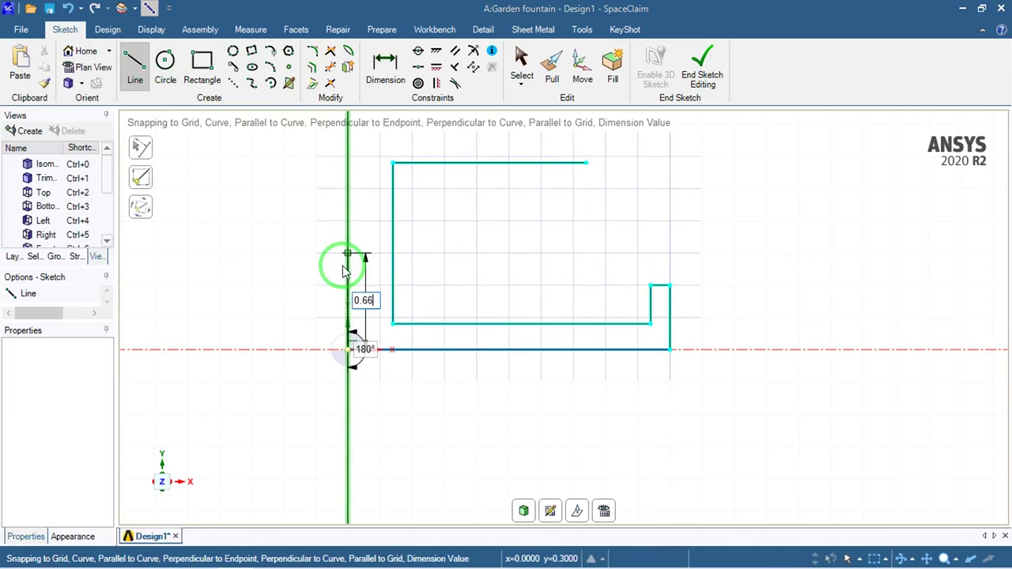
pyautogui.press('Return')
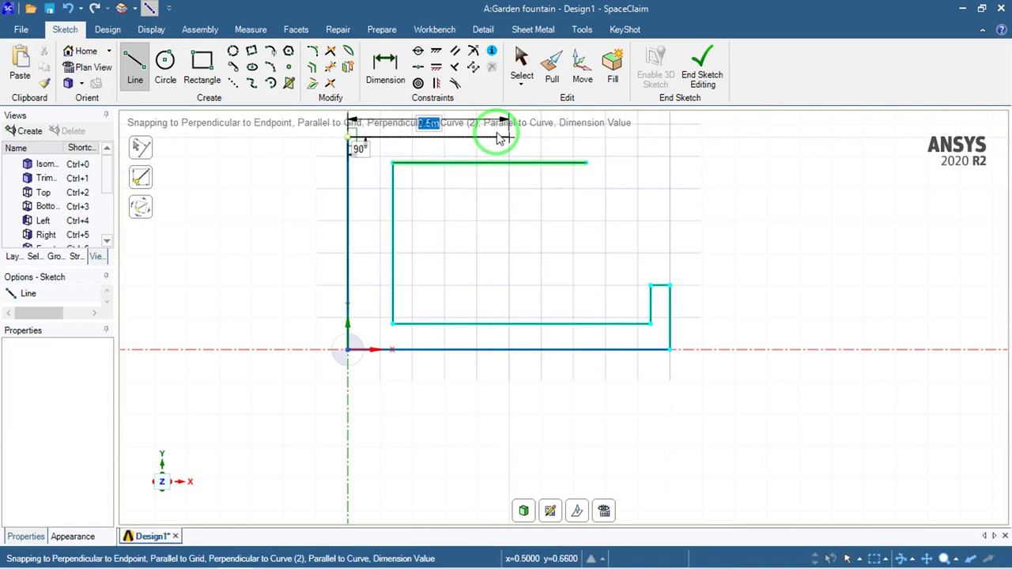
pyautogui.press('Escape')
# From the open end of the 0.6 m line, draw a 0.2 m line upward and a 0.06 m line toward the Y axis
pyautogui.scroll(-2, 641, 194)
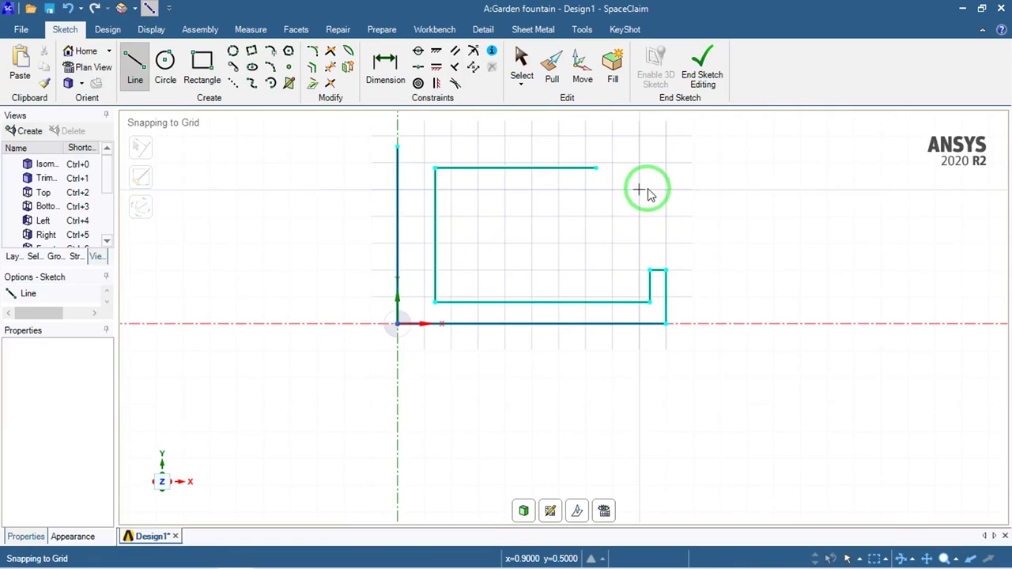
pyautogui.moveTo(646, 195)
pyautogui.keyDown('shift'); pyautogui.mouseDown(button='middle')
pyautogui.moveTo(592, 274)
pyautogui.moveTo(599, 284)
pyautogui.mouseUp(button='middle'); pyautogui.keyUp('shift')
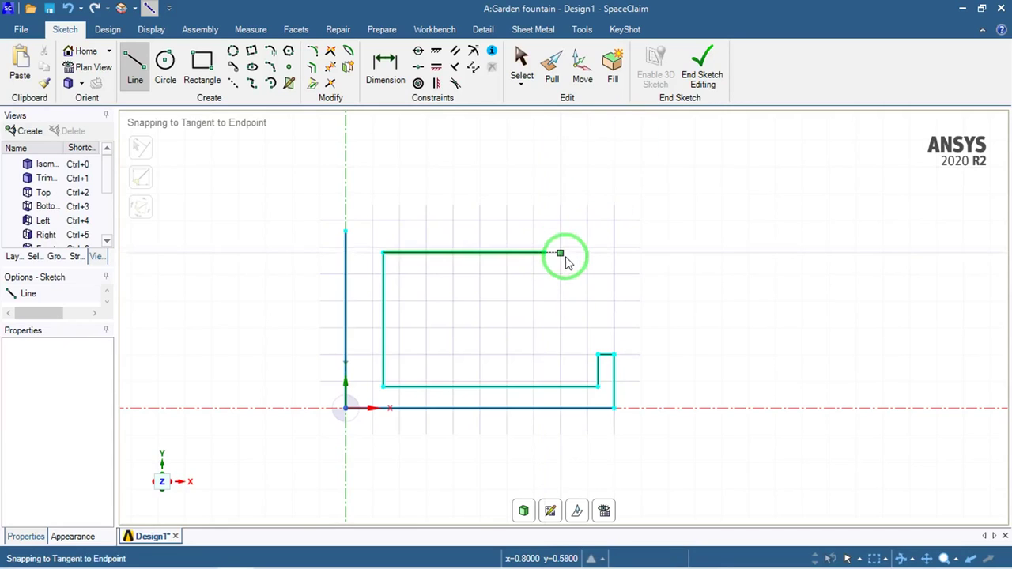
pyautogui.click(135, 68)
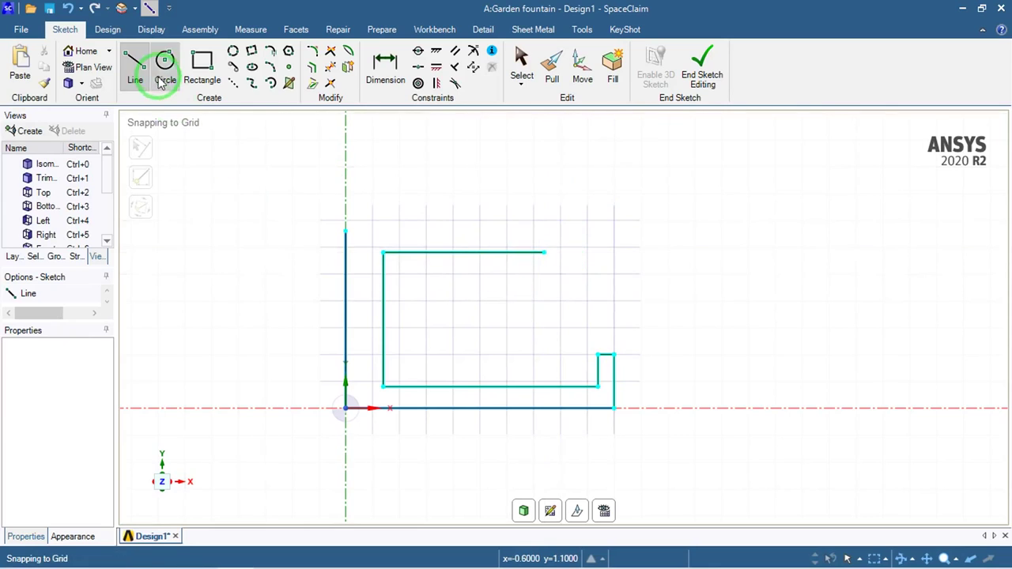
pyautogui.click(545, 254)
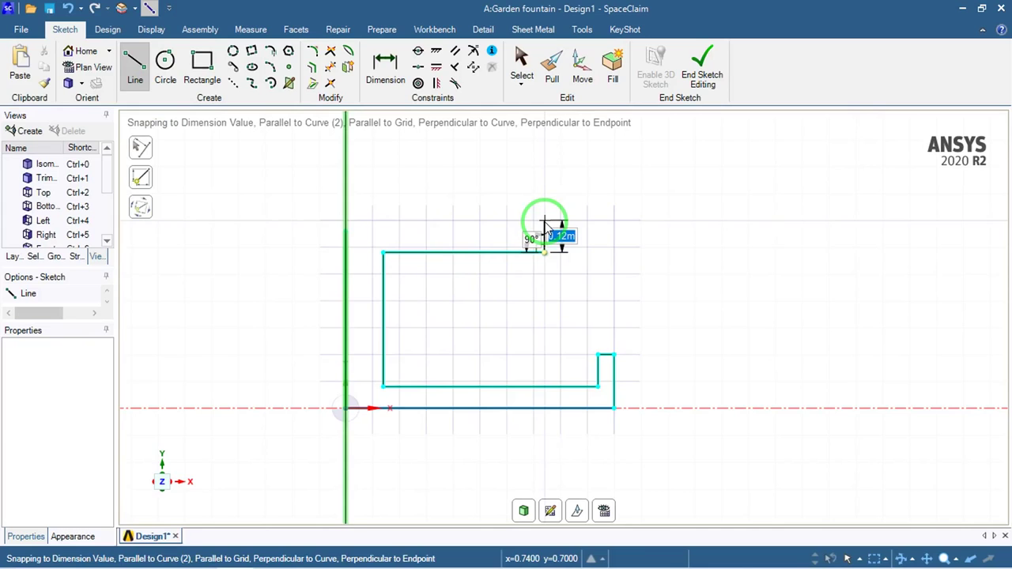
pyautogui.write('0')
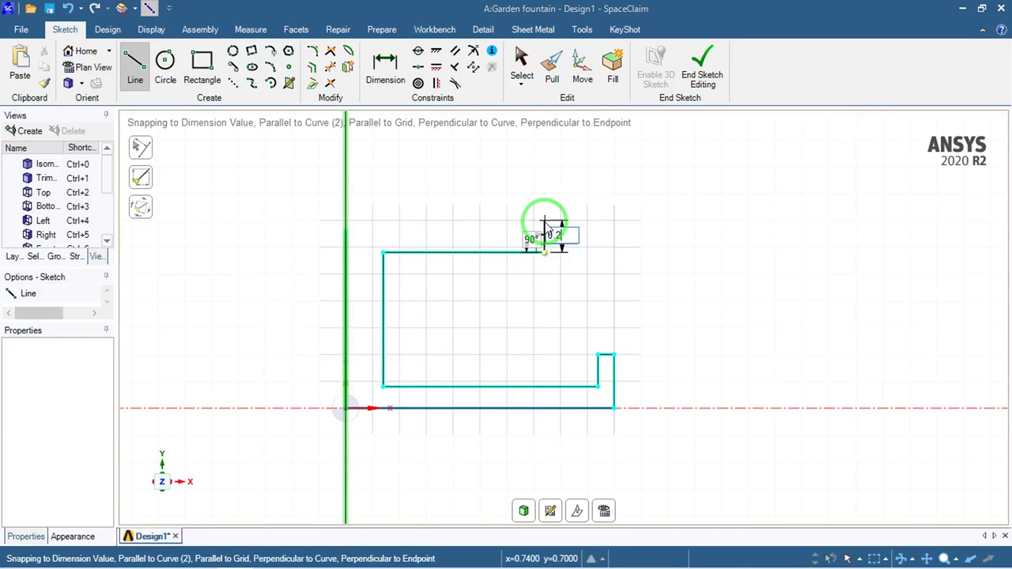
pyautogui.click(544, 200)
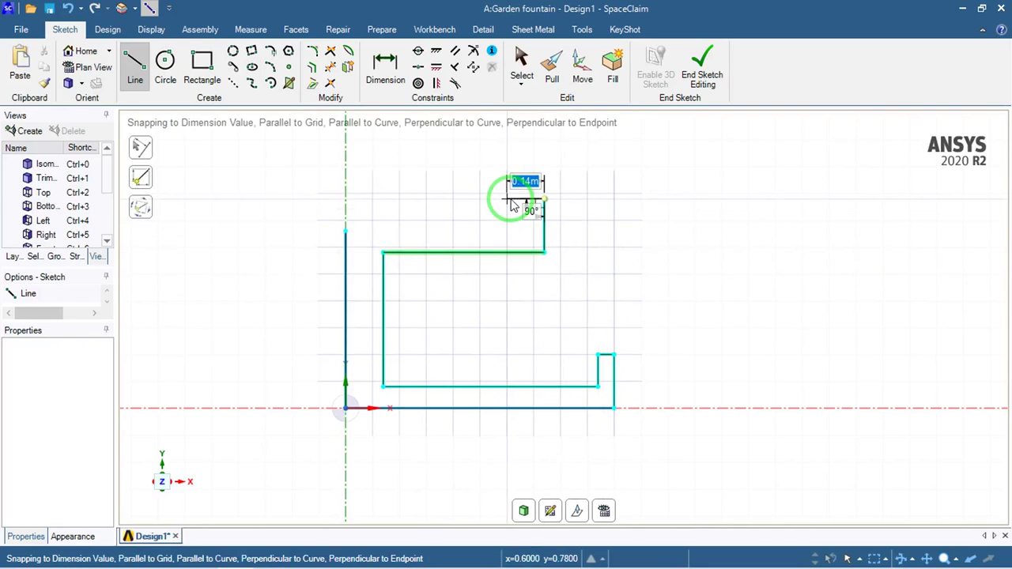
pyautogui.write('0.06')
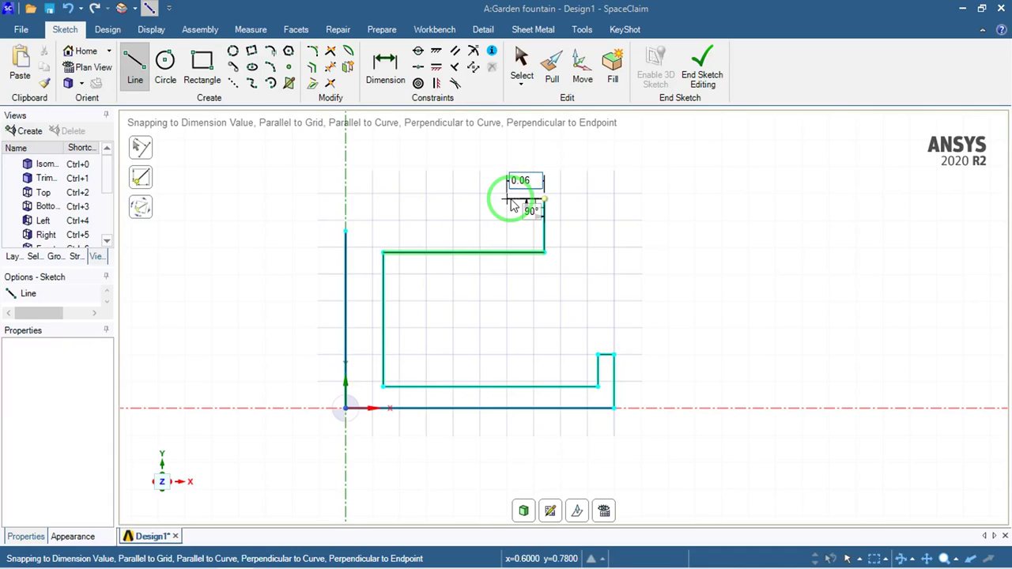
pyautogui.click(528, 201)
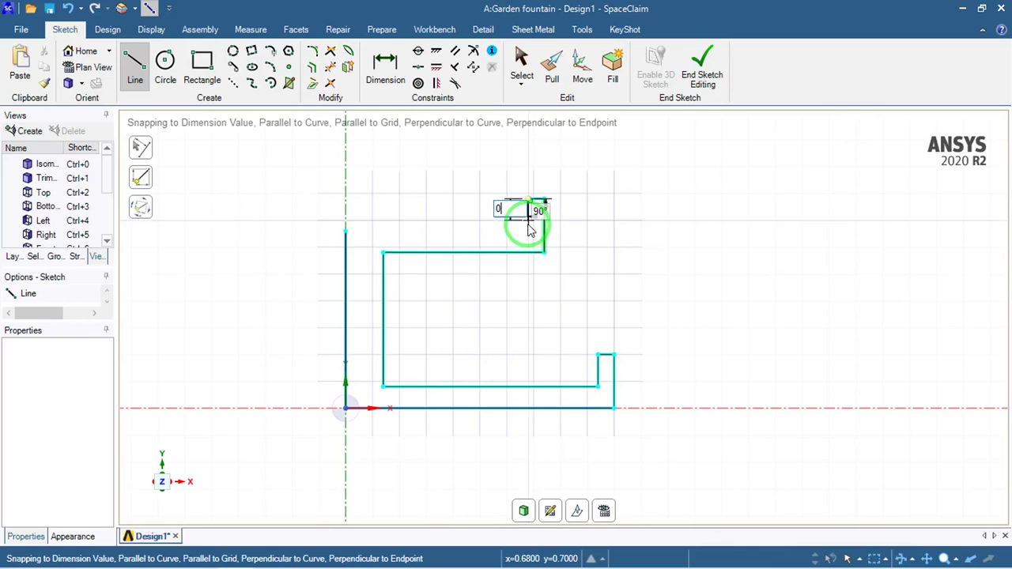
# Draw a 0.12 m line downward and close the profile with a horizontal line to the top of the Y-axis line
pyautogui.write('.12')
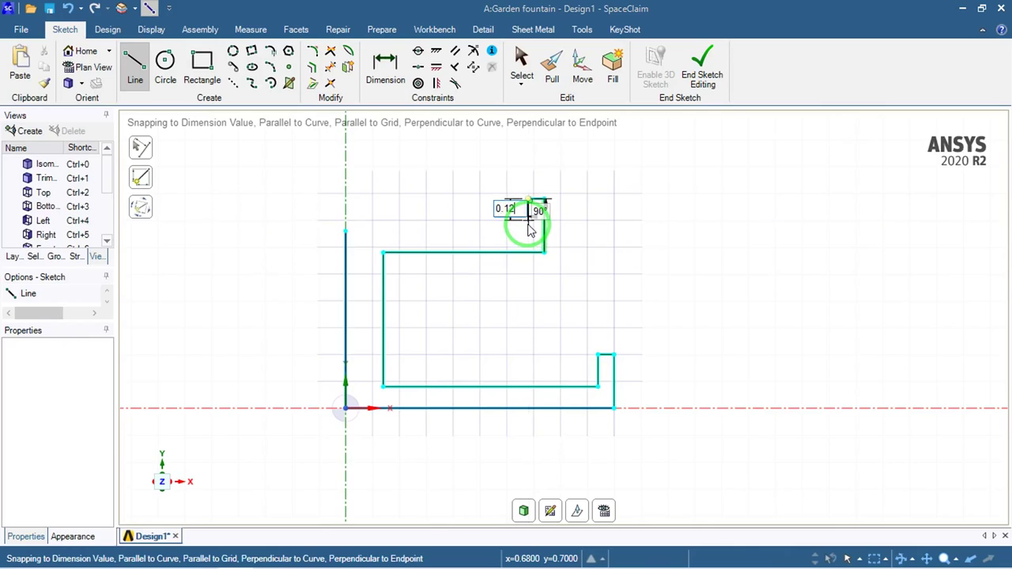
pyautogui.press('Return')
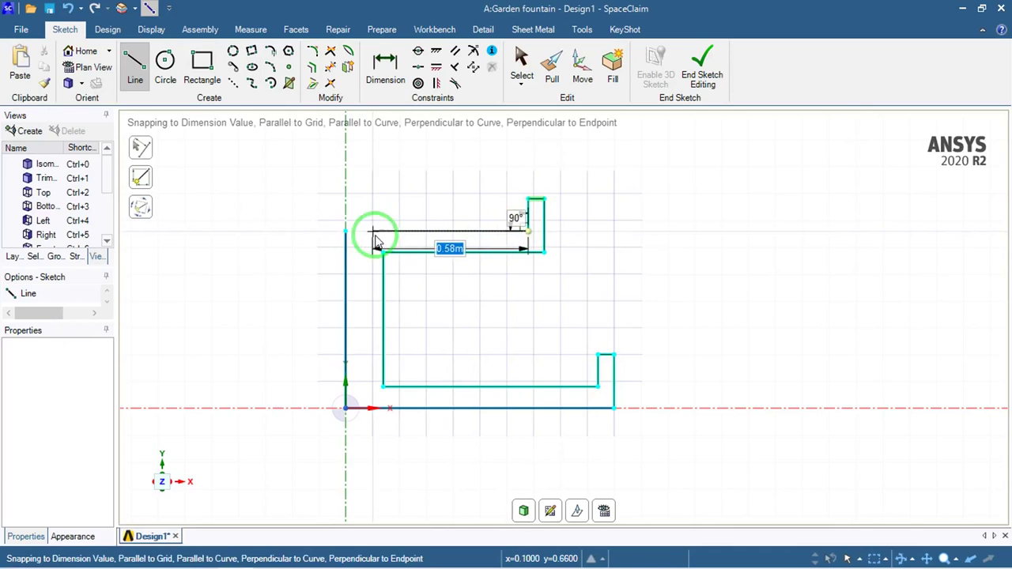
pyautogui.click(346, 231)
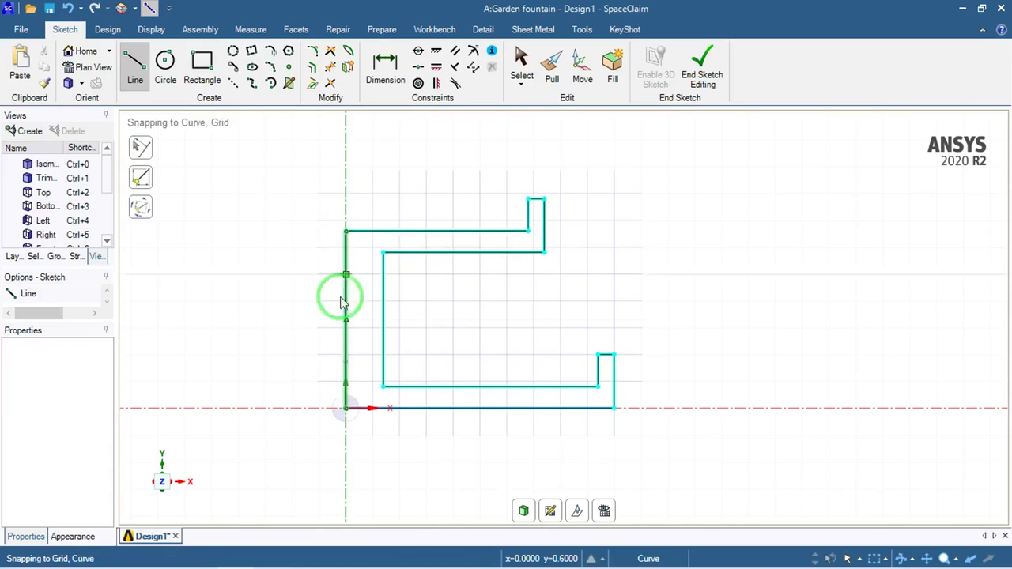
pyautogui.press('Escape')
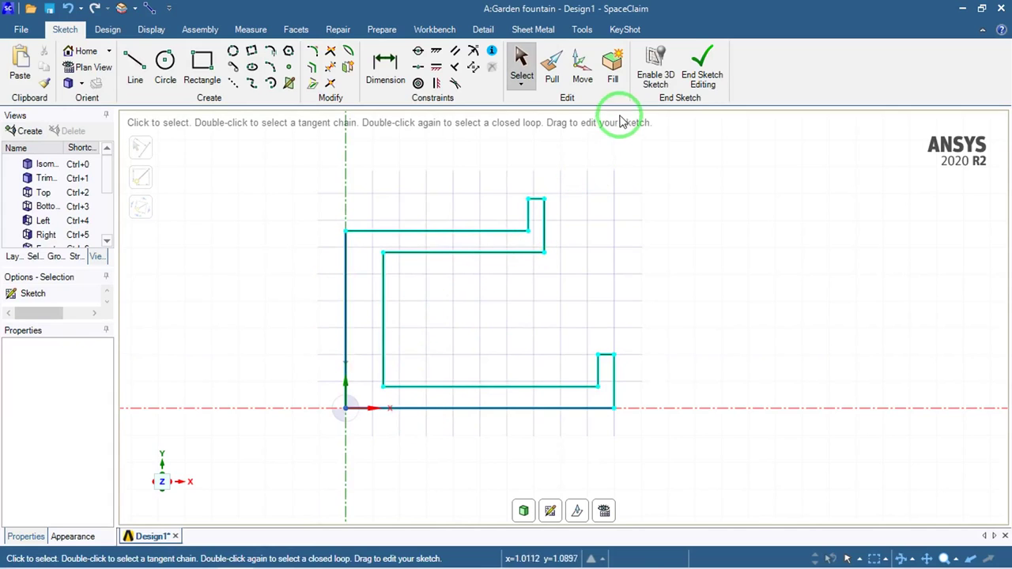
# Apply the Fixed constraint to all curves of the fountain profile
pyautogui.click(437, 55)
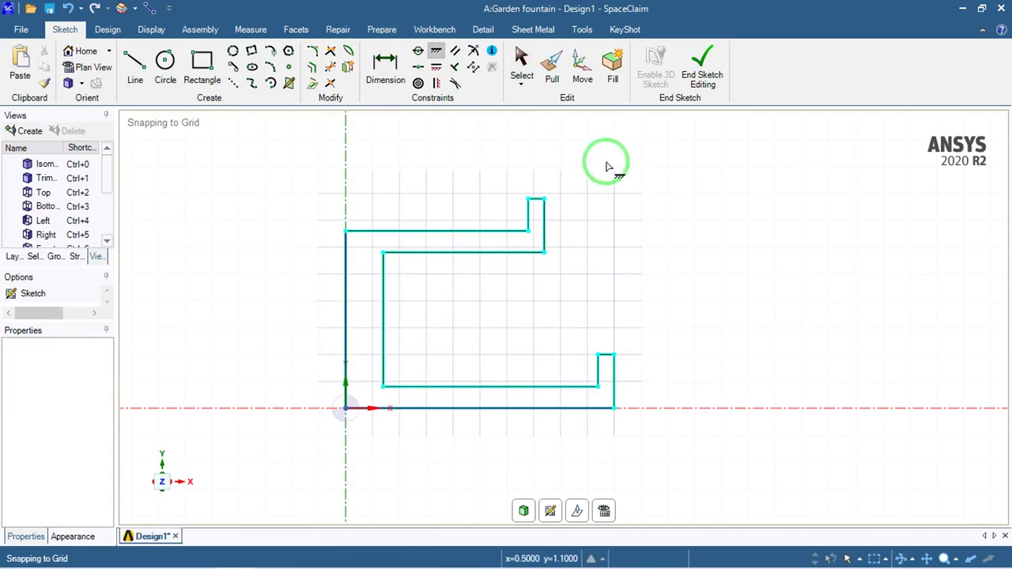
pyautogui.moveTo(775, 167)
pyautogui.mouseDown()
pyautogui.moveTo(488, 356)
pyautogui.moveTo(336, 433)
pyautogui.moveTo(307, 431)
pyautogui.mouseUp()
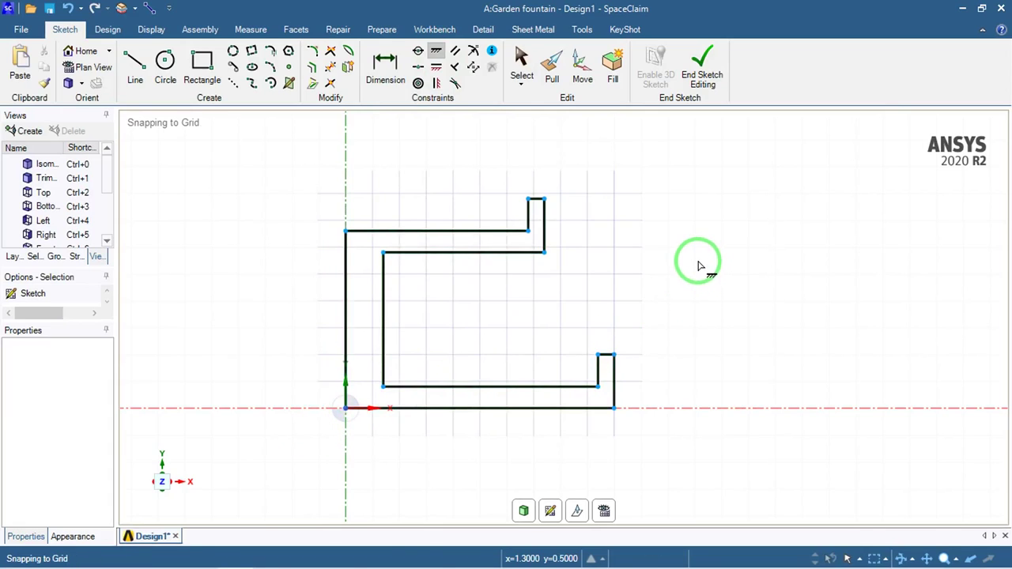
pyautogui.press('Escape')
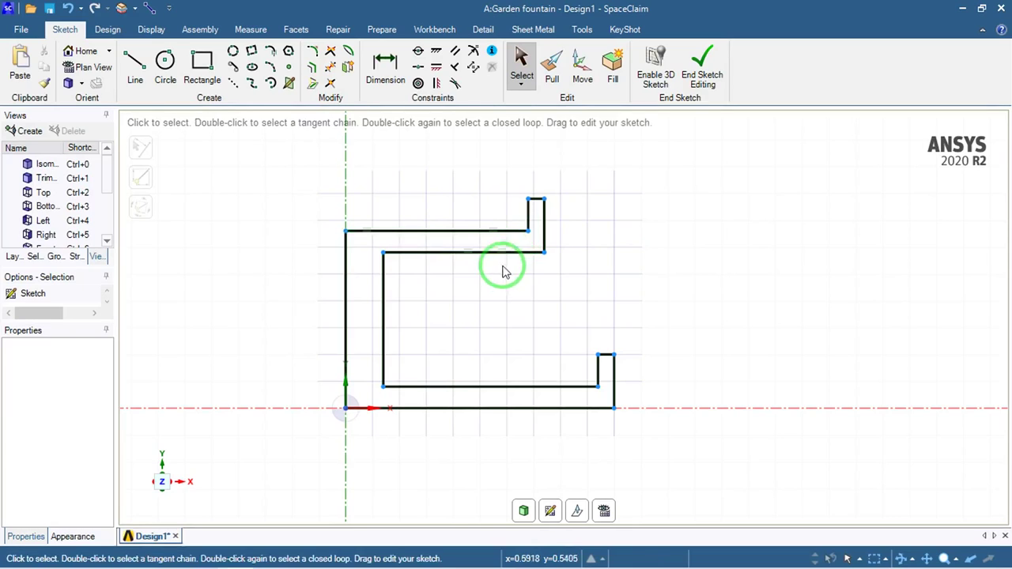
# Draw a 90° tangent arc of 0.24 m diameter from the top of the upper basin's inner wall to its floor line
pyautogui.scroll(-2, 531, 234)
pyautogui.scroll(4, 534, 241)
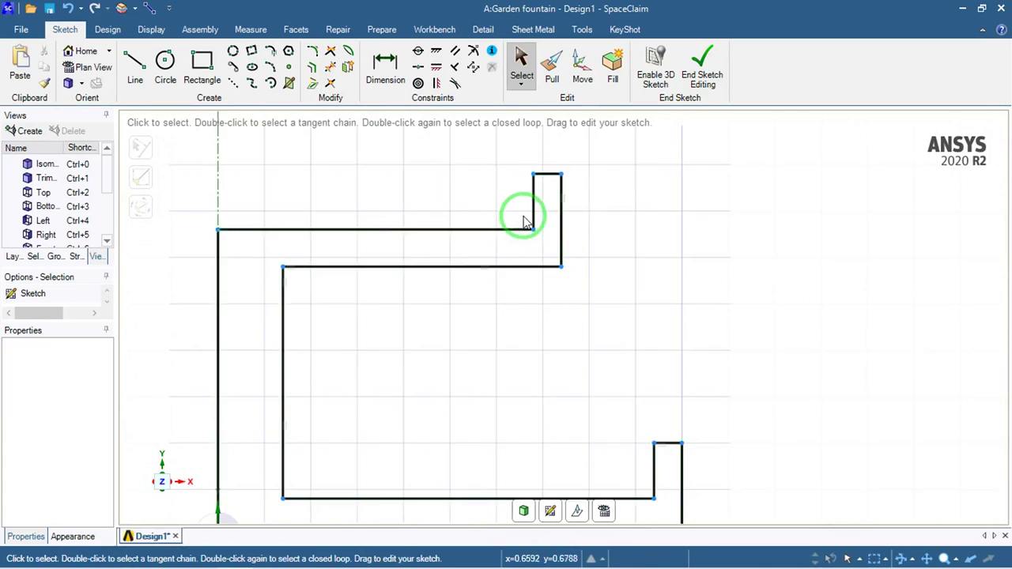
pyautogui.keyDown('shift'); pyautogui.moveTo(524, 231); pyautogui.dragTo(545, 262, button='middle'); pyautogui.keyUp('shift')
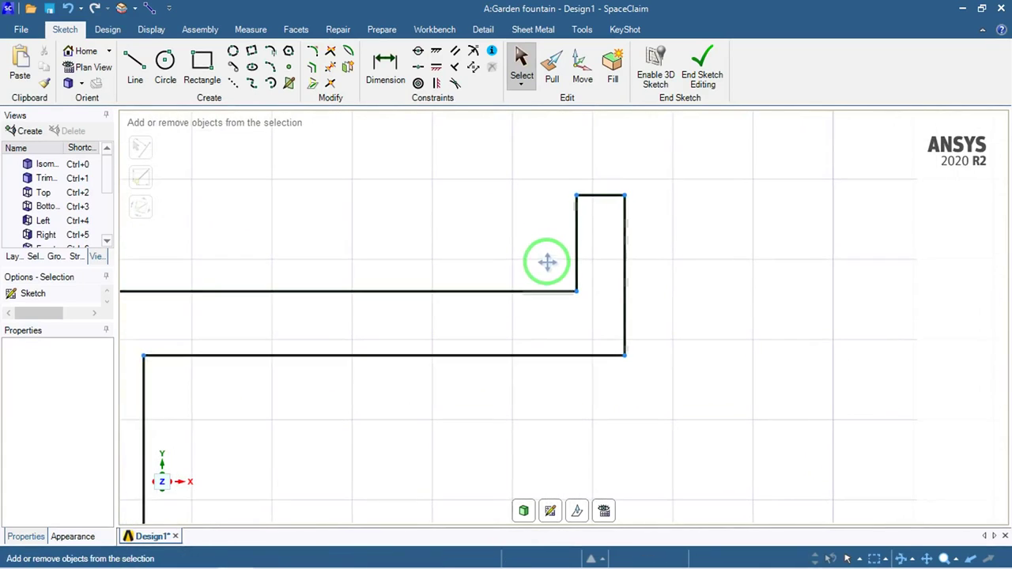
pyautogui.scroll(3, 531, 260)
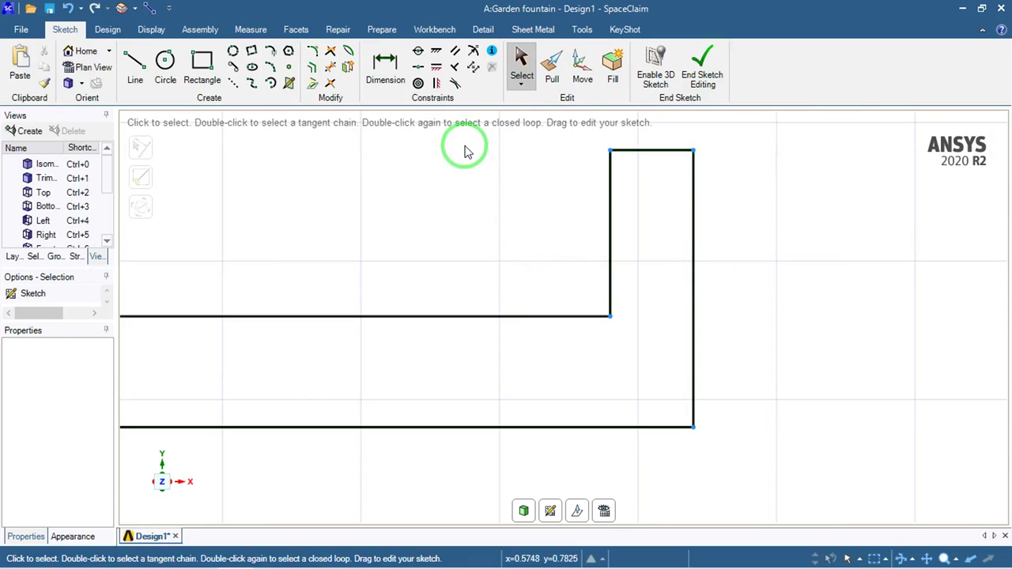
pyautogui.click(269, 51)
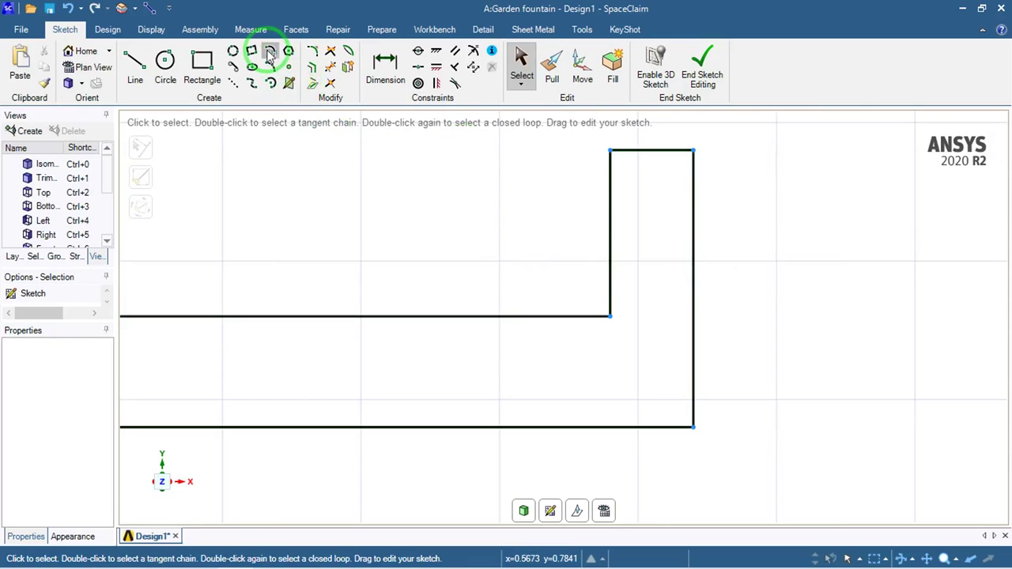
pyautogui.click(611, 151)
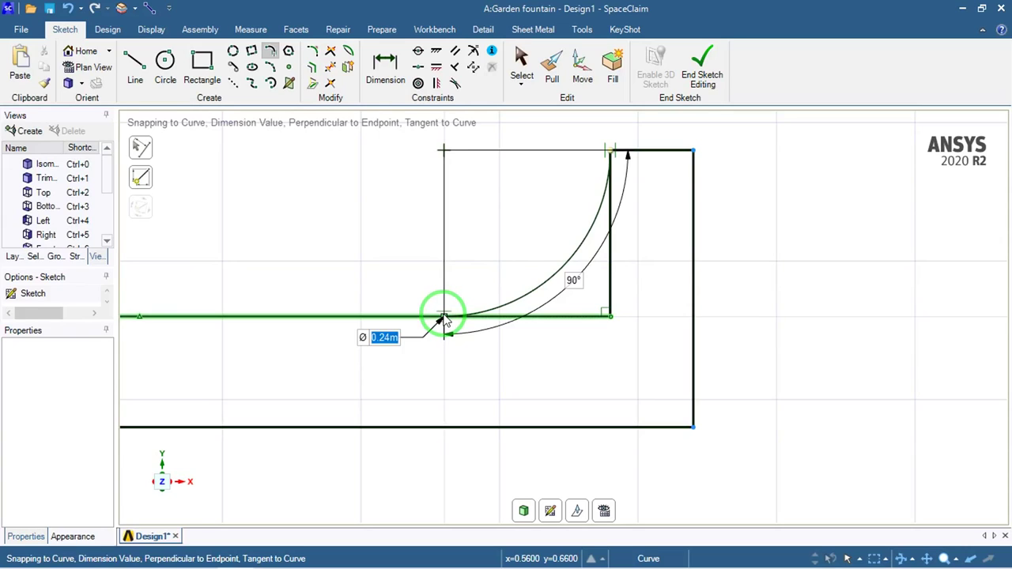
pyautogui.click(445, 317)
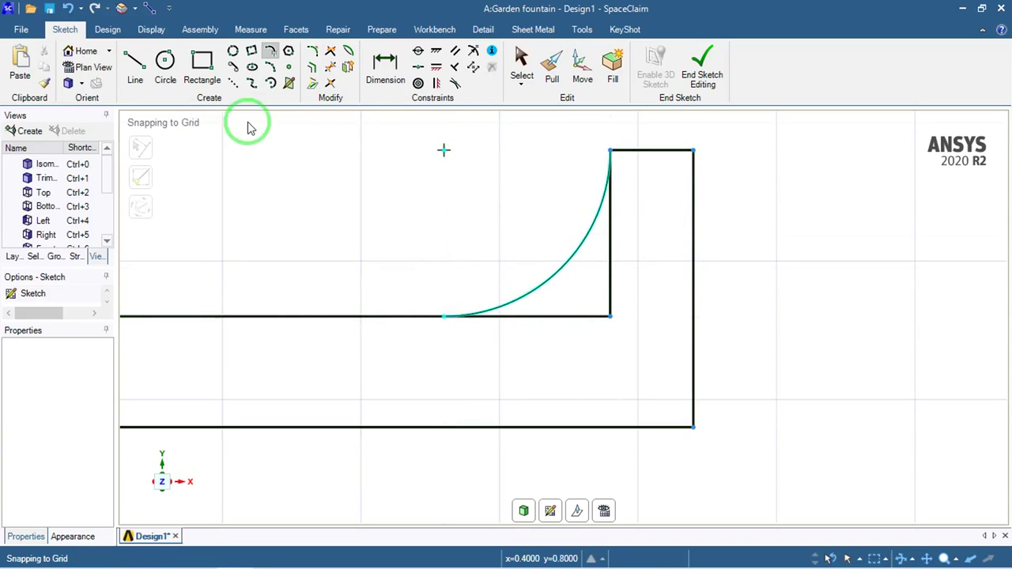
# Trim the straight vertical and horizontal segments left outside the arc in the upper basin's inner corner
pyautogui.click(331, 67)
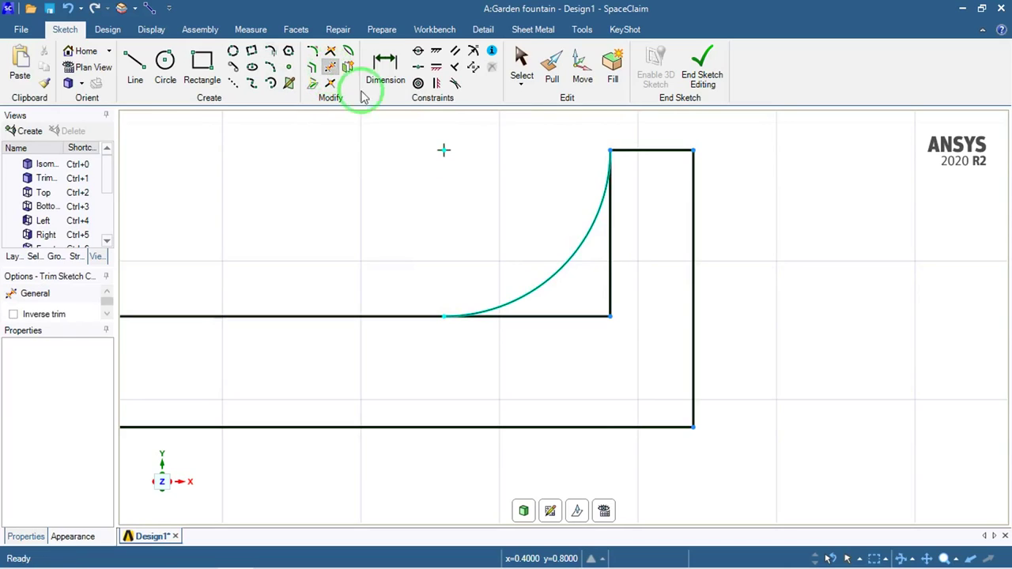
pyautogui.click(609, 277)
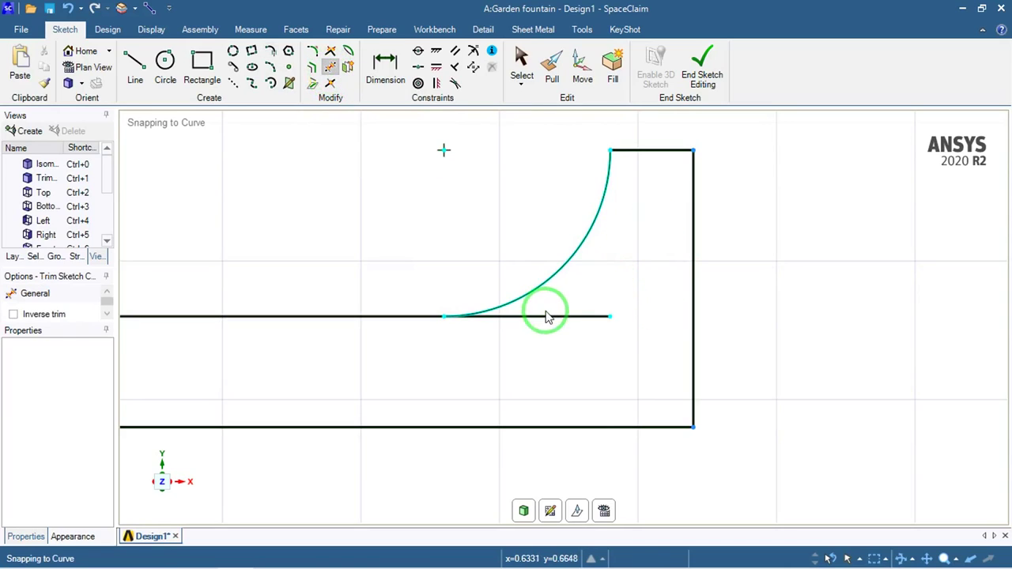
pyautogui.click(544, 318)
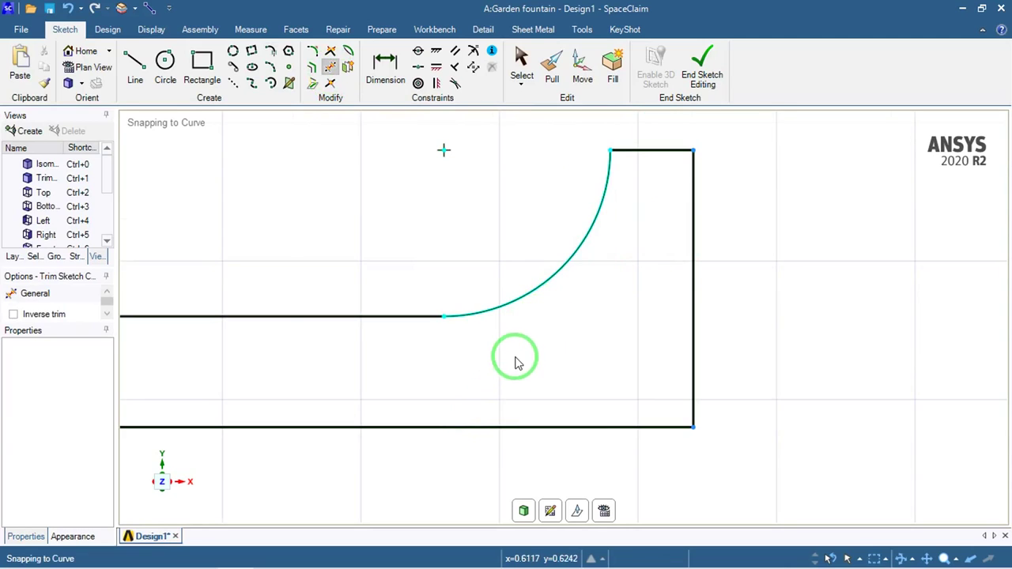
# Check the radius of the upper basin's arc with the Dimension tool, without placing the dimension
pyautogui.scroll(-4, 515, 361)
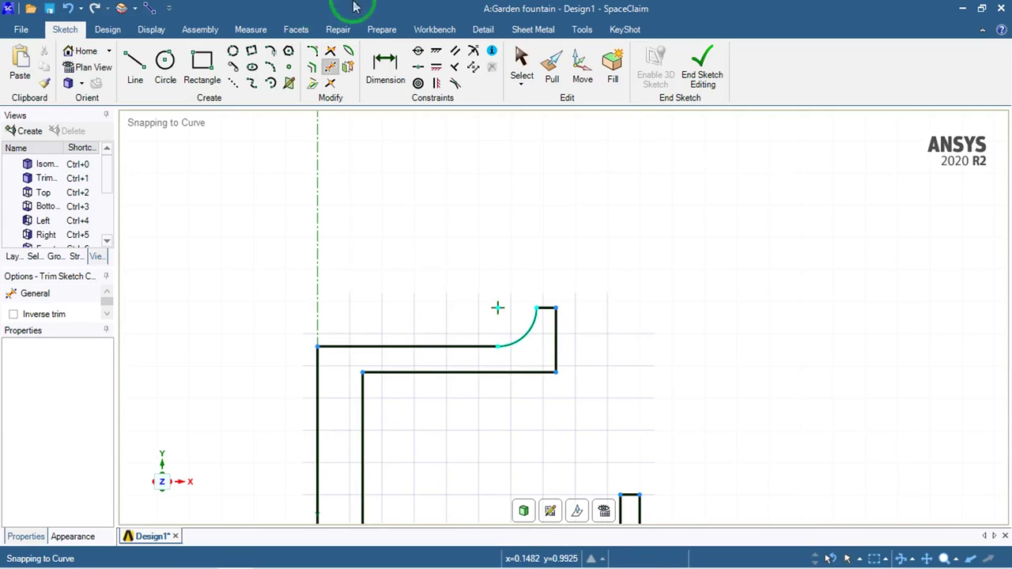
pyautogui.click(385, 67)
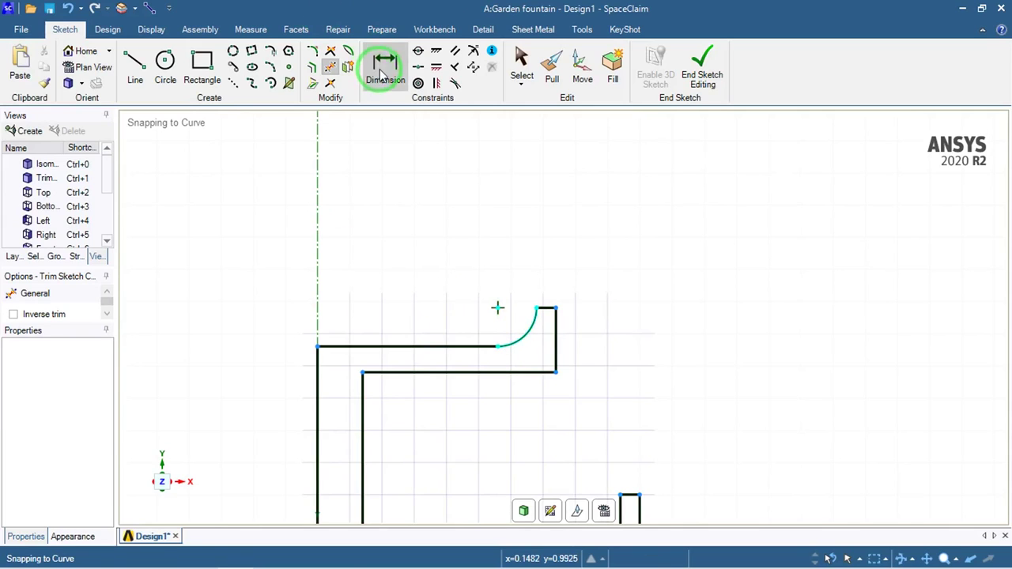
pyautogui.click(526, 342)
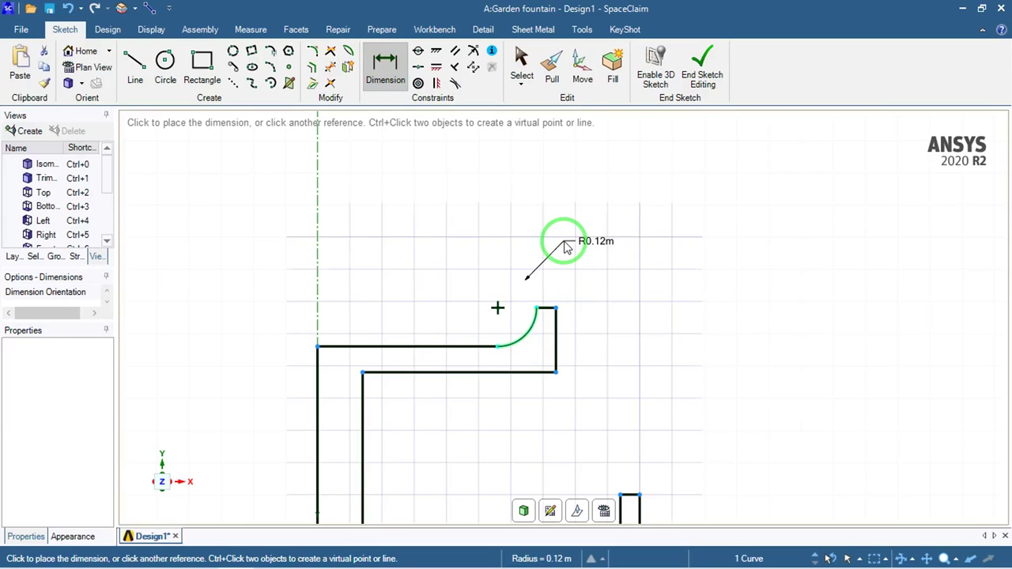
pyautogui.press('Escape')
pyautogui.scroll(-3, 563, 247)
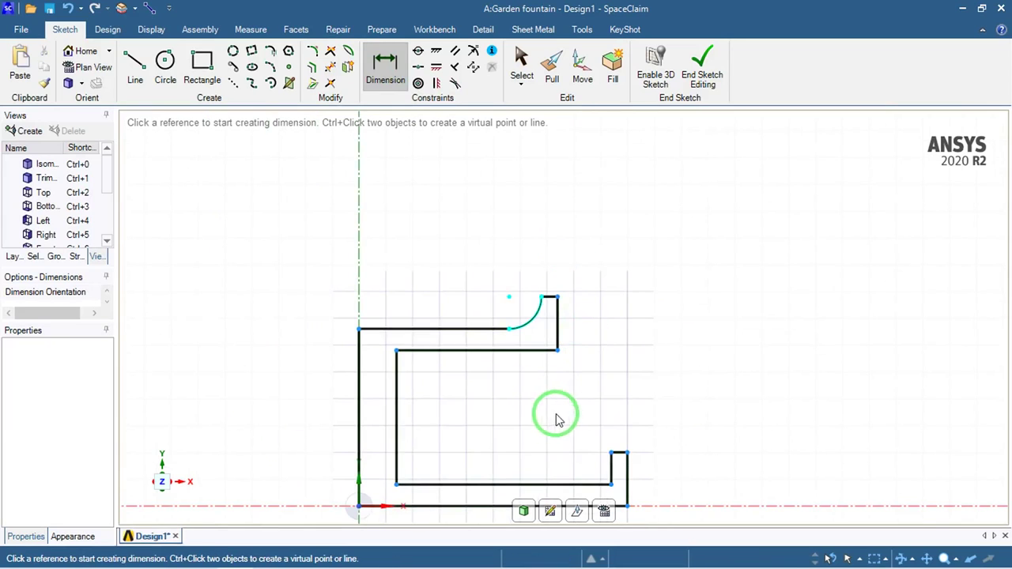
pyautogui.moveTo(561, 422)
pyautogui.keyDown('shift'); pyautogui.mouseDown(button='middle')
pyautogui.moveTo(531, 334)
pyautogui.moveTo(555, 325)
pyautogui.mouseUp(button='middle'); pyautogui.keyUp('shift')
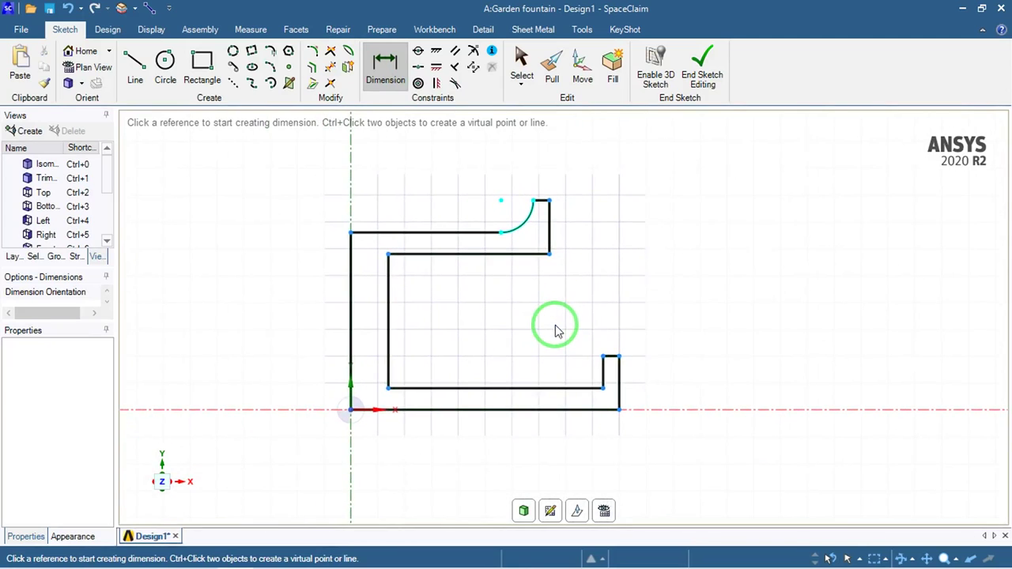
pyautogui.scroll(5, 603, 371)
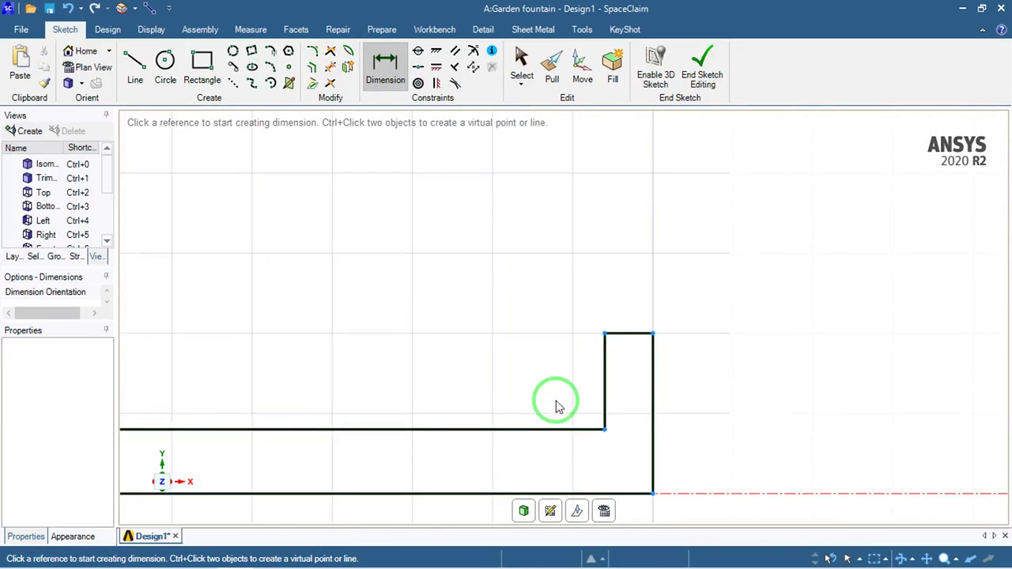
pyautogui.moveTo(555, 406)
pyautogui.keyDown('shift'); pyautogui.mouseDown(button='middle')
pyautogui.moveTo(553, 300)
pyautogui.moveTo(542, 292)
pyautogui.mouseUp(button='middle'); pyautogui.keyUp('shift')
pyautogui.scroll(2, 542, 292)
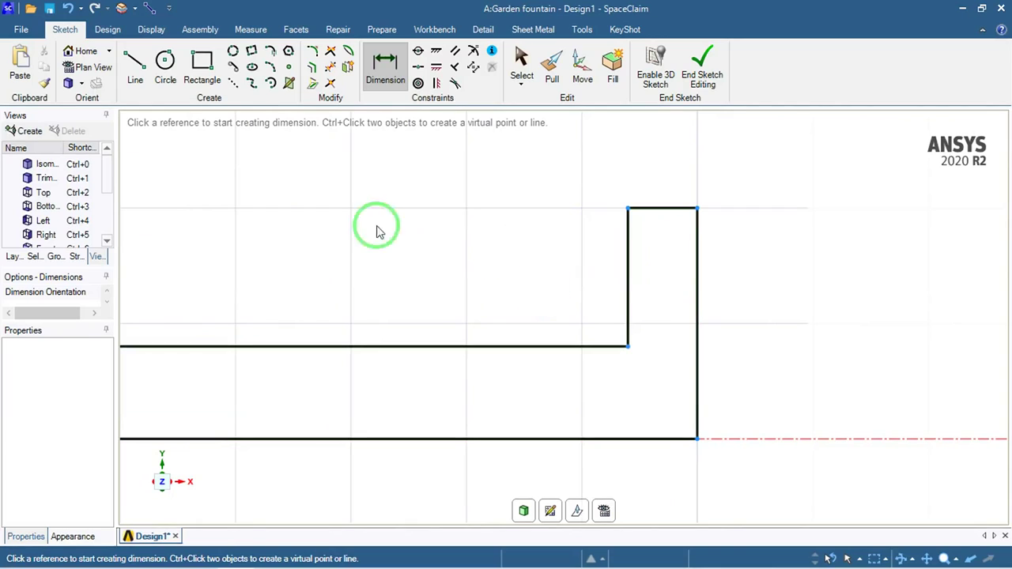
pyautogui.click(270, 51)
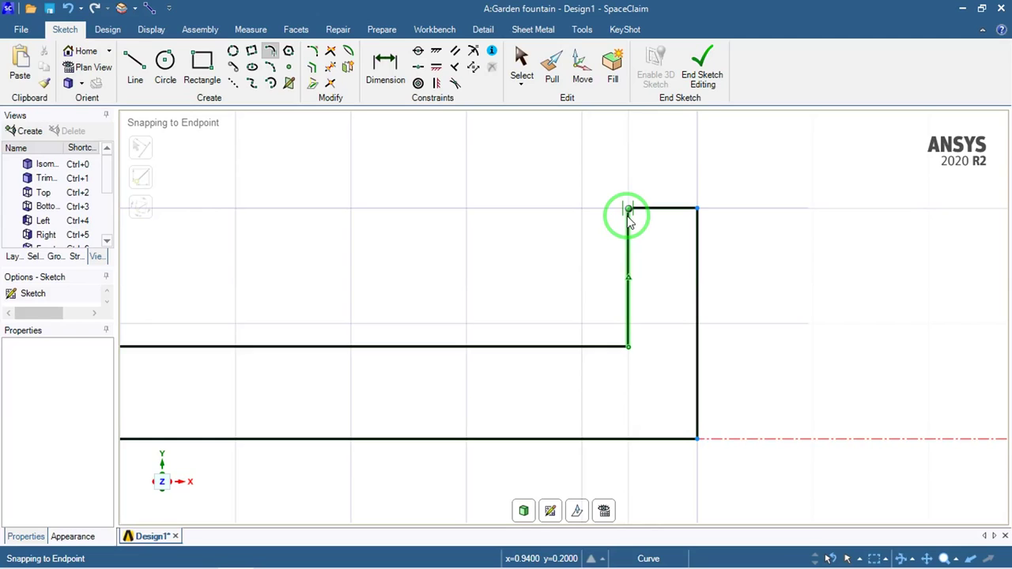
pyautogui.click(628, 210)
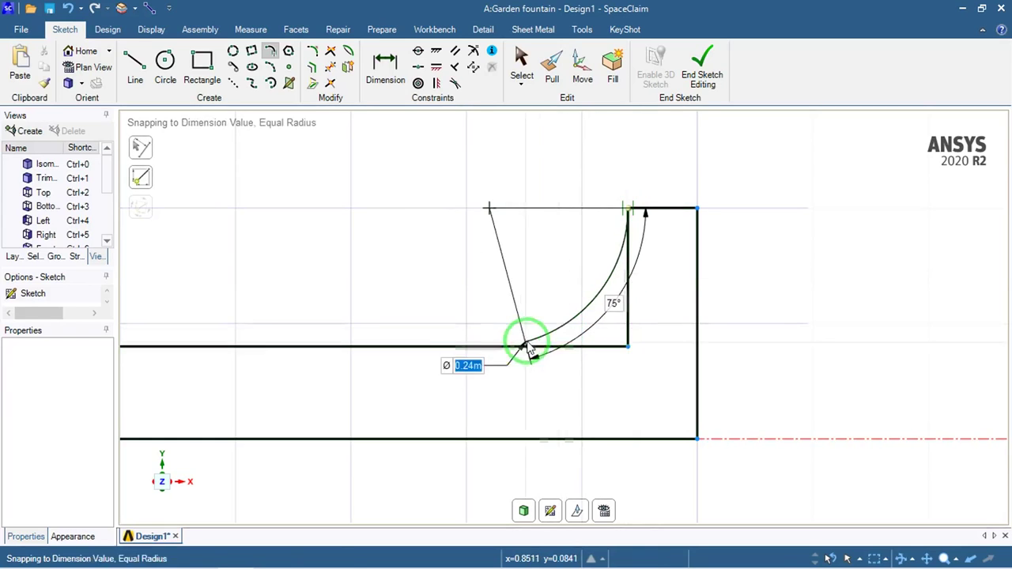
pyautogui.click(467, 350)
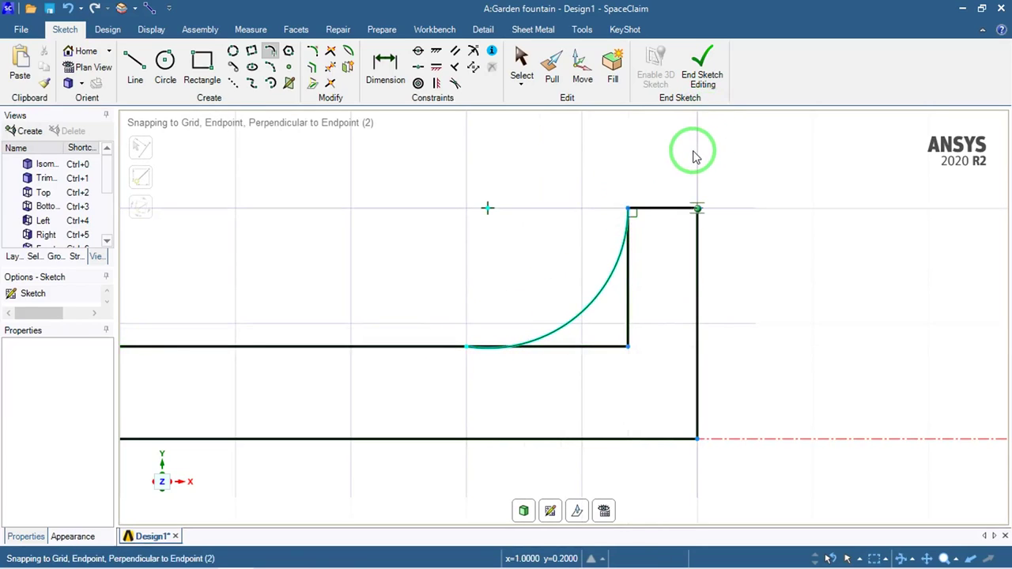
pyautogui.hotkey('ctrl', 'z')
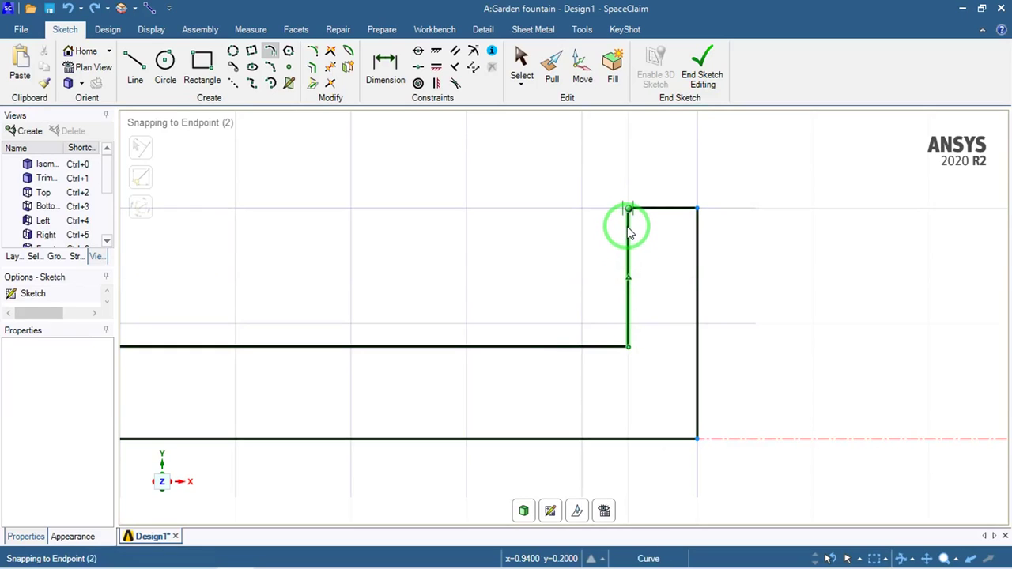
# Draw a 90° tangent arc of 0.24 m diameter in the lower basin's inner corner and trim the leftover straight segments
pyautogui.click(629, 225)
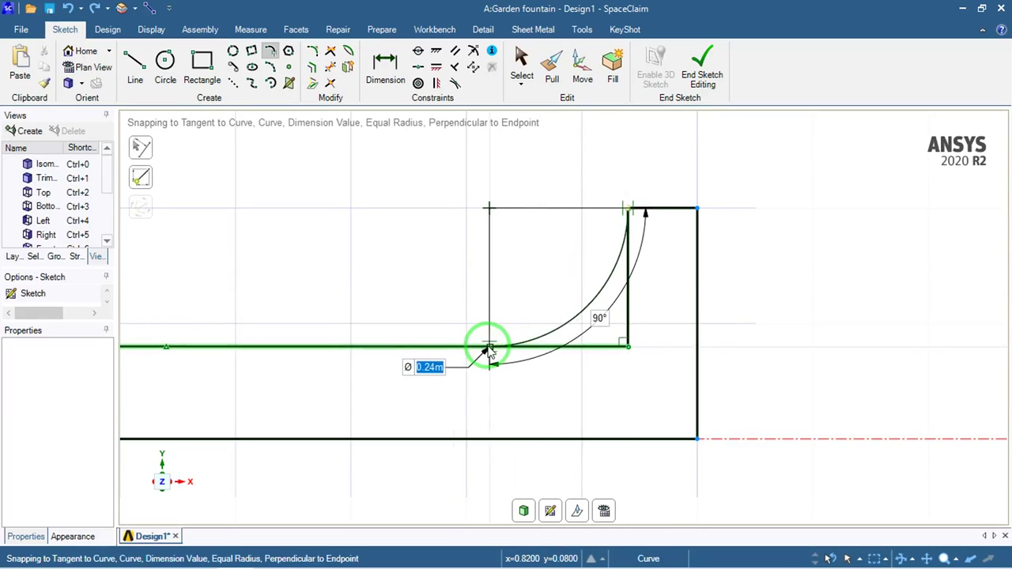
pyautogui.click(488, 348)
pyautogui.press('Escape')
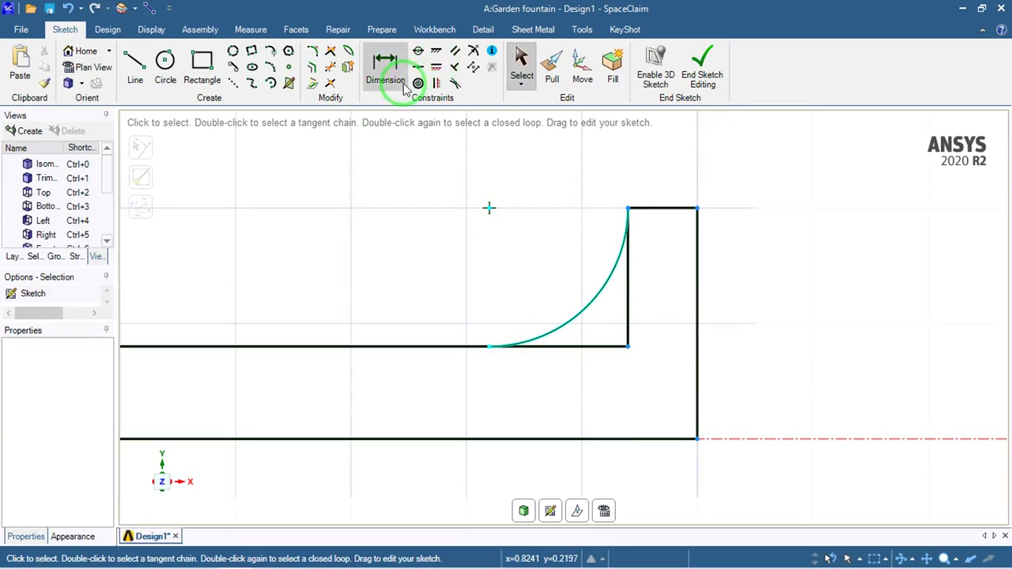
pyautogui.click(330, 69)
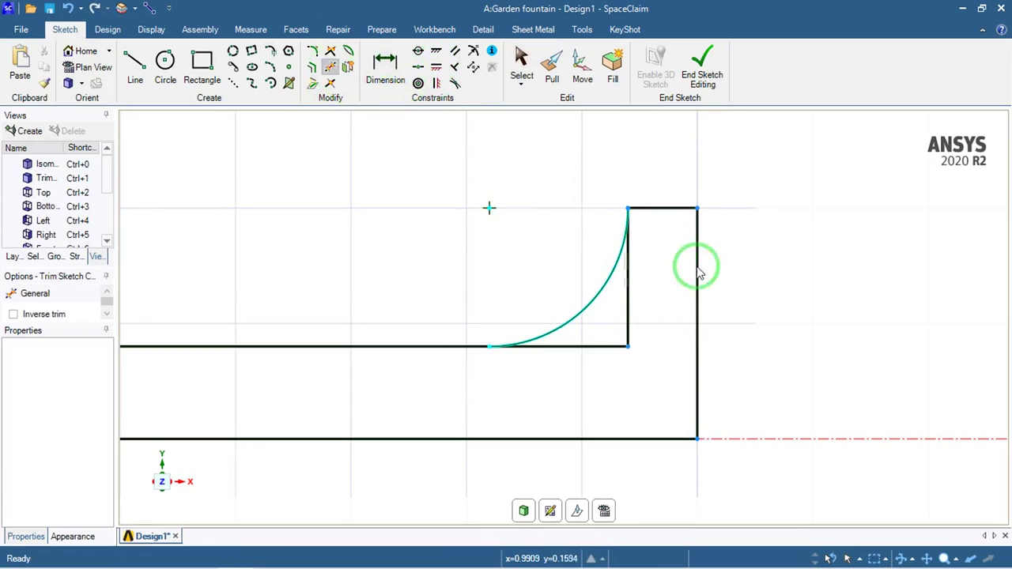
pyautogui.click(601, 349)
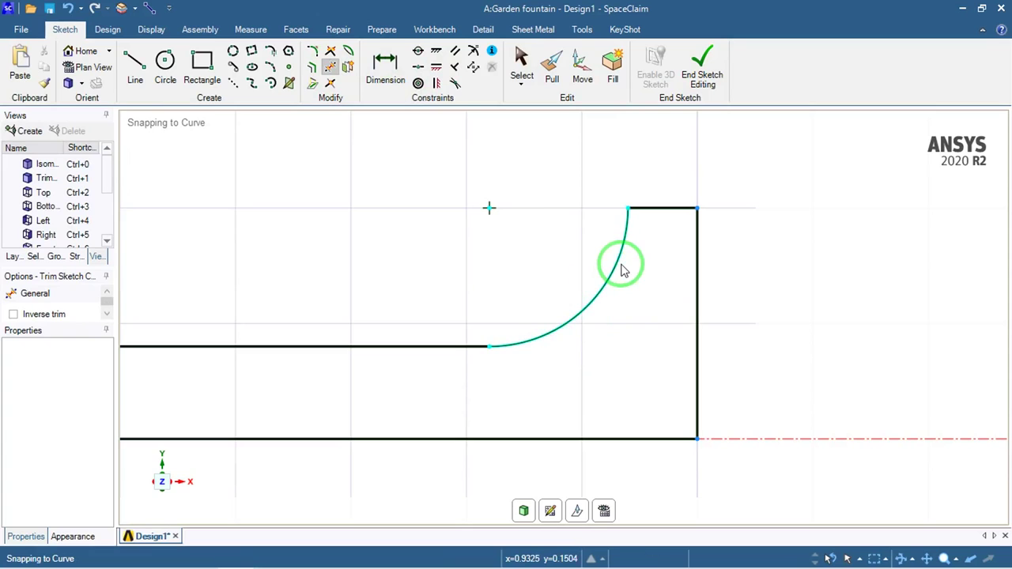
# Draw a 90° tangent arc of 0.12 m diameter between the lower basin's floor line and the column's vertical line
pyautogui.scroll(-5, 595, 273)
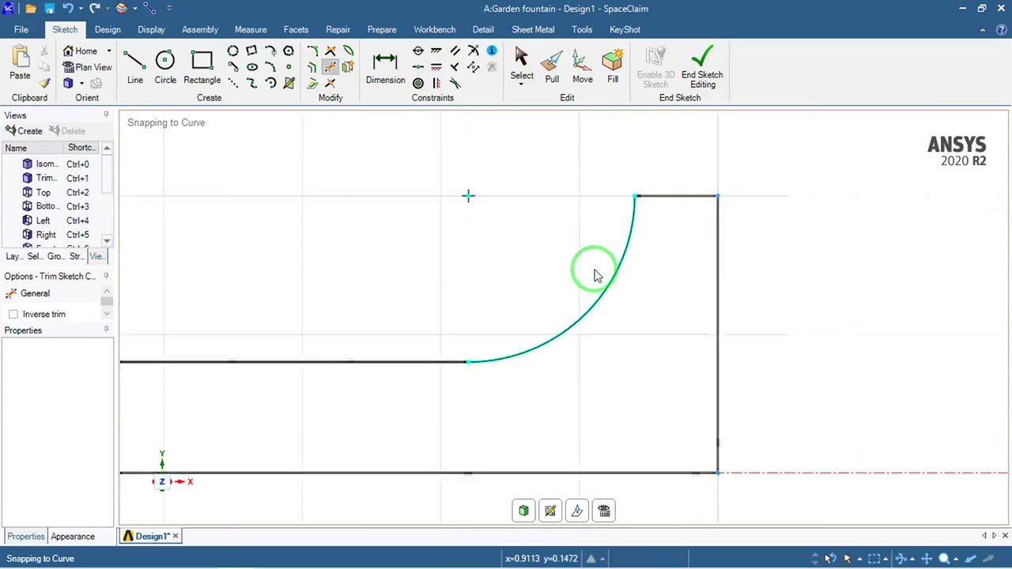
pyautogui.scroll(-1, 596, 273)
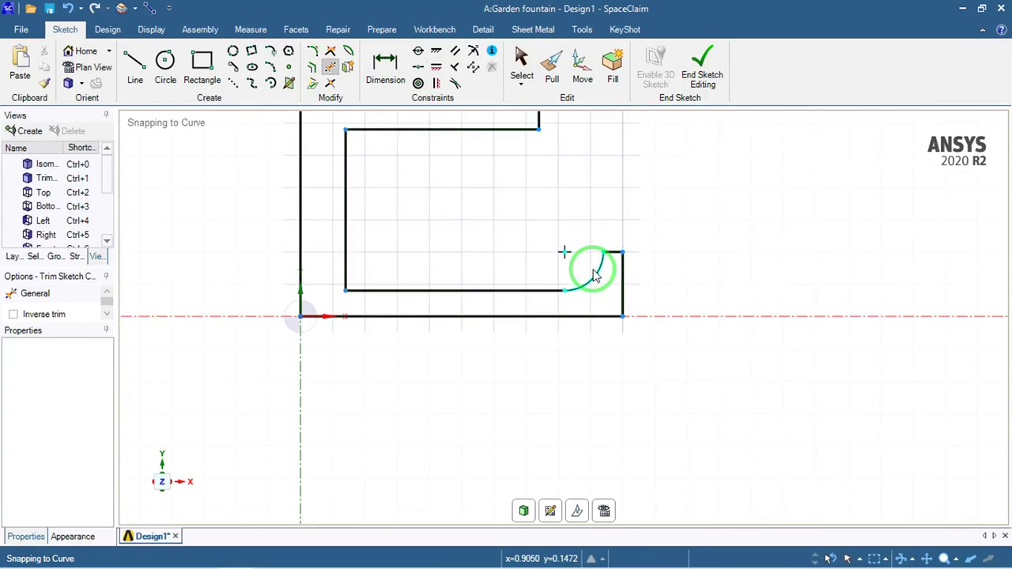
pyautogui.scroll(1, 362, 293)
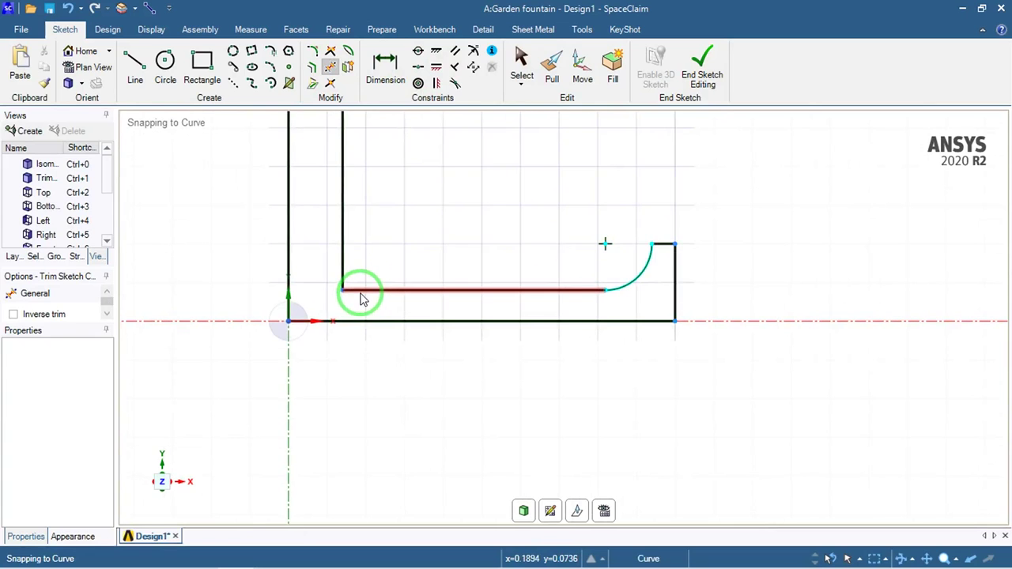
pyautogui.scroll(-3, 336, 288)
pyautogui.scroll(8, 321, 289)
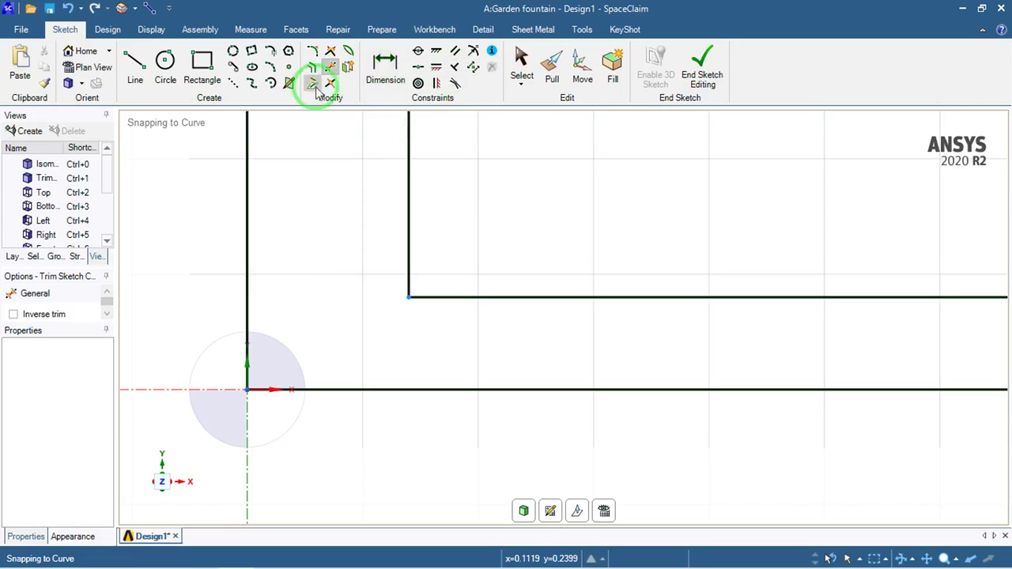
pyautogui.click(271, 51)
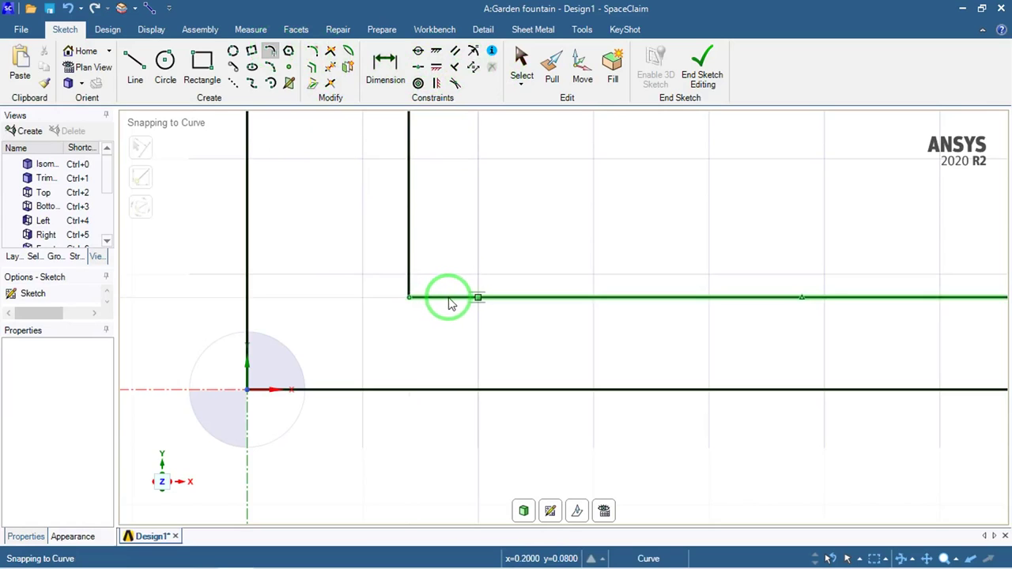
pyautogui.click(410, 298)
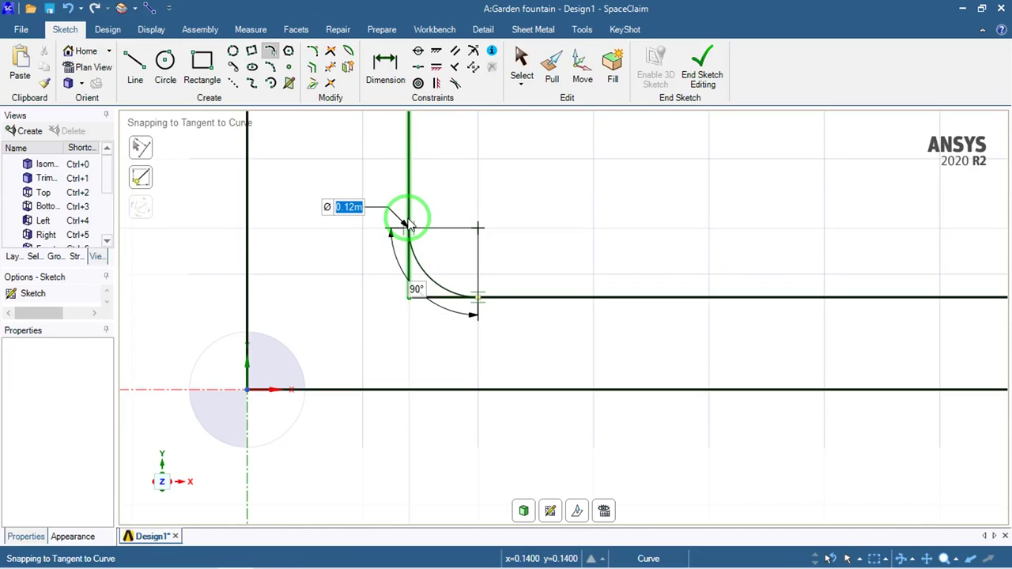
pyautogui.click(409, 226)
pyautogui.press('Escape')
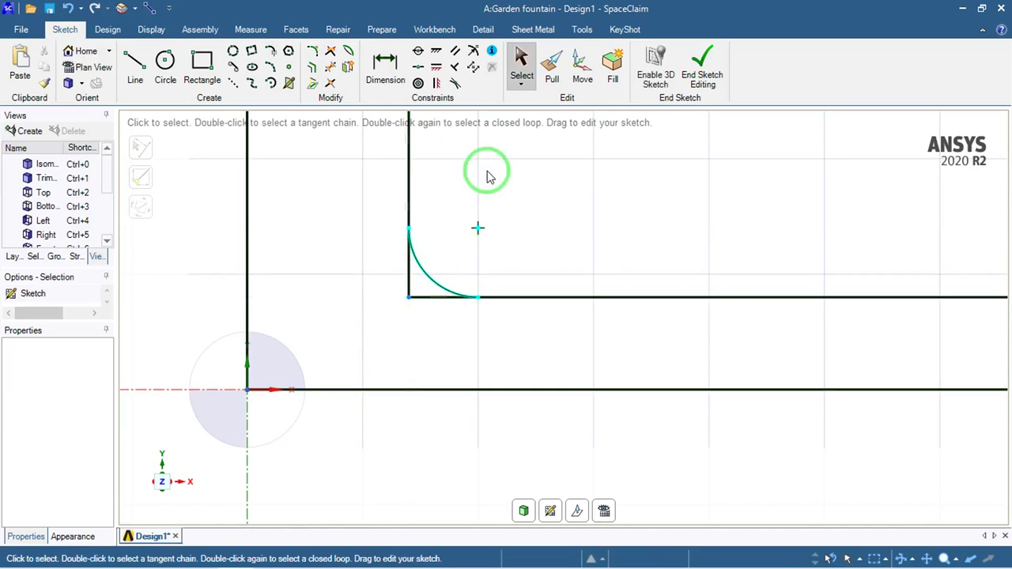
# Dimension the radius of the arc between the lower basin's floor and the column and set it to 0.1 m
pyautogui.click(385, 68)
pyautogui.click(430, 276)
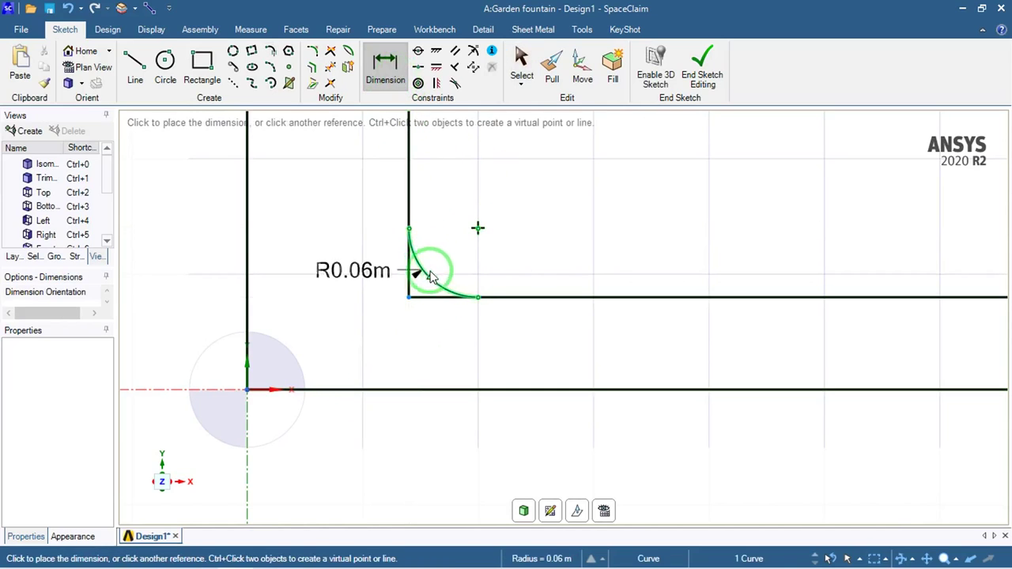
pyautogui.click(575, 246)
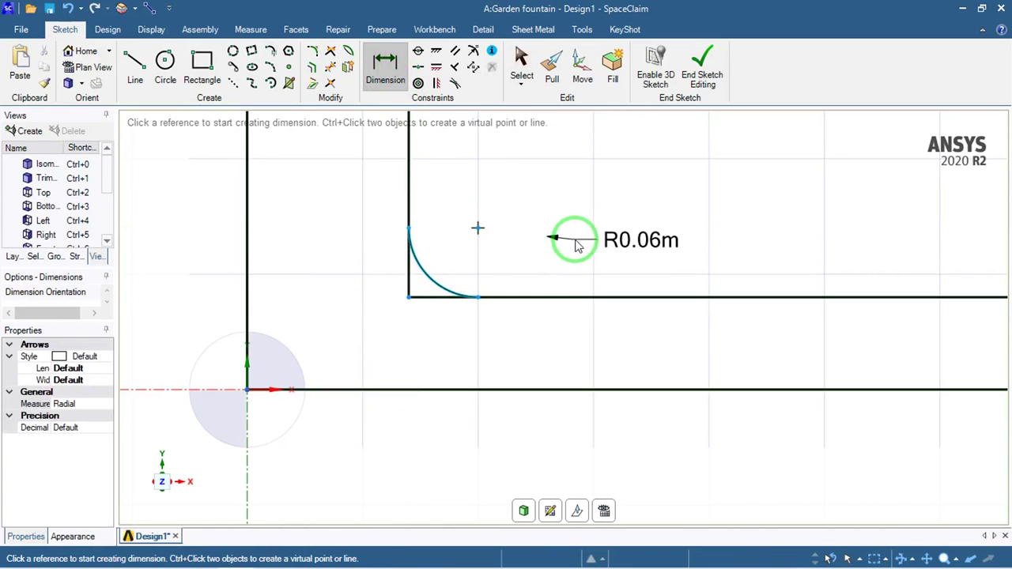
pyautogui.doubleClick(647, 244)
pyautogui.click(653, 250)
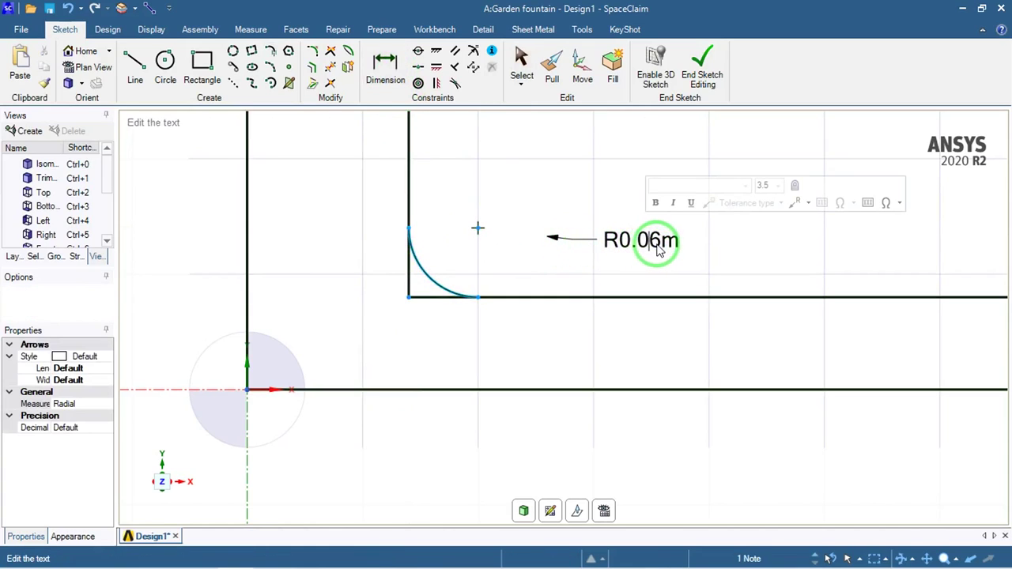
pyautogui.press('BackSpace')
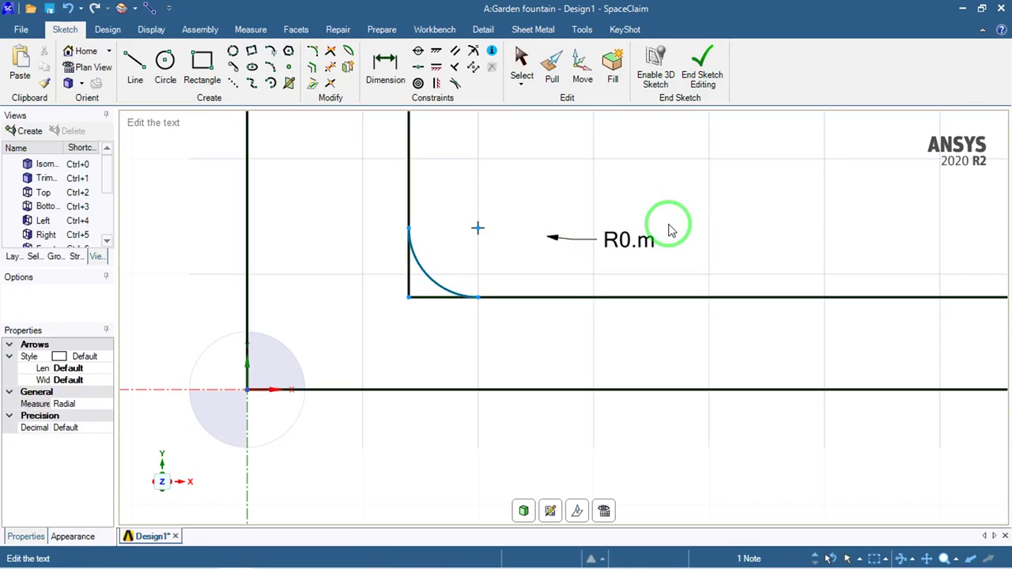
pyautogui.click(668, 229)
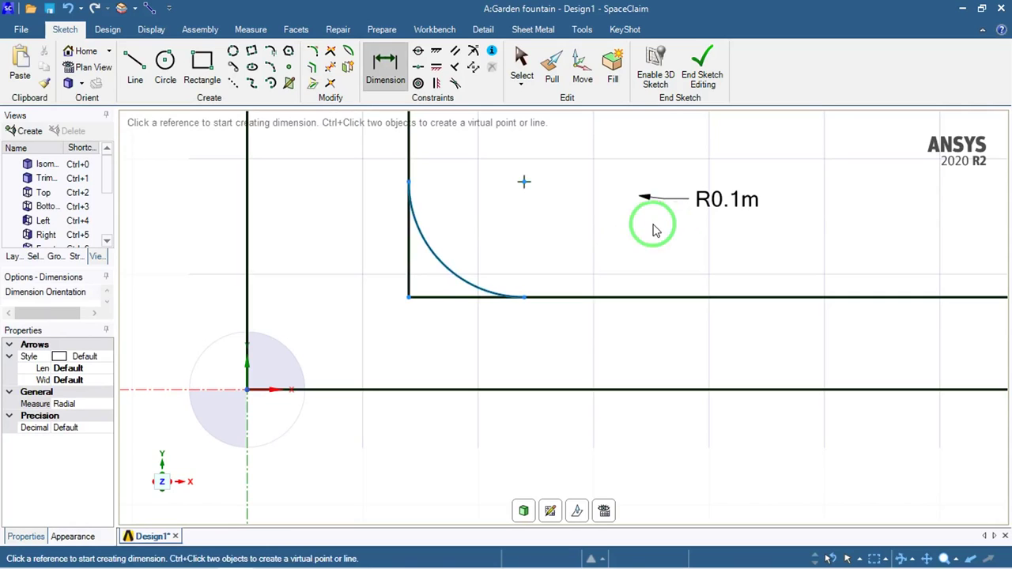
# Trim the straight horizontal and vertical segments left outside the arc at the foot of the column
pyautogui.scroll(1, 553, 235)
pyautogui.scroll(-2, 552, 241)
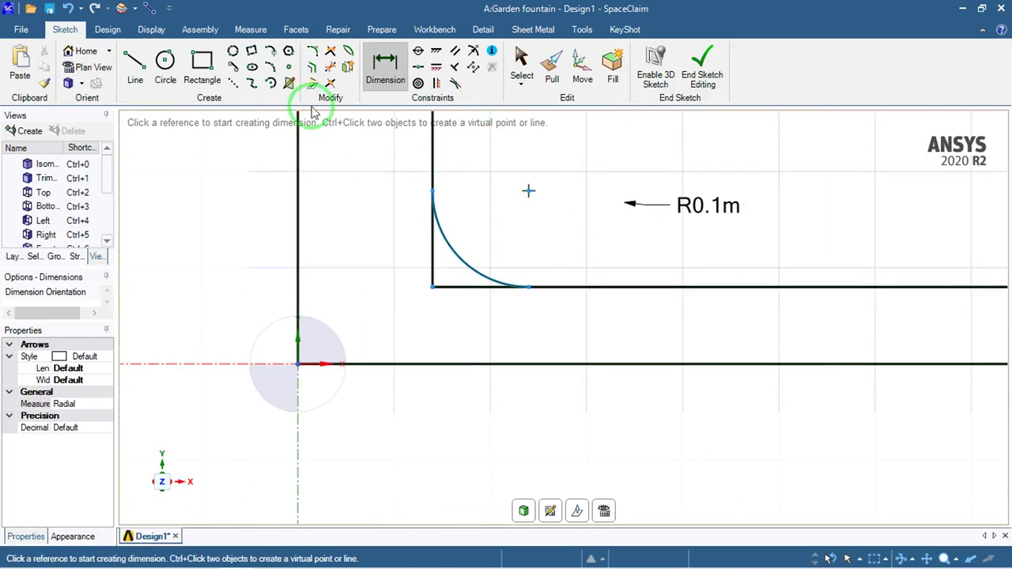
pyautogui.click(331, 66)
pyautogui.click(466, 291)
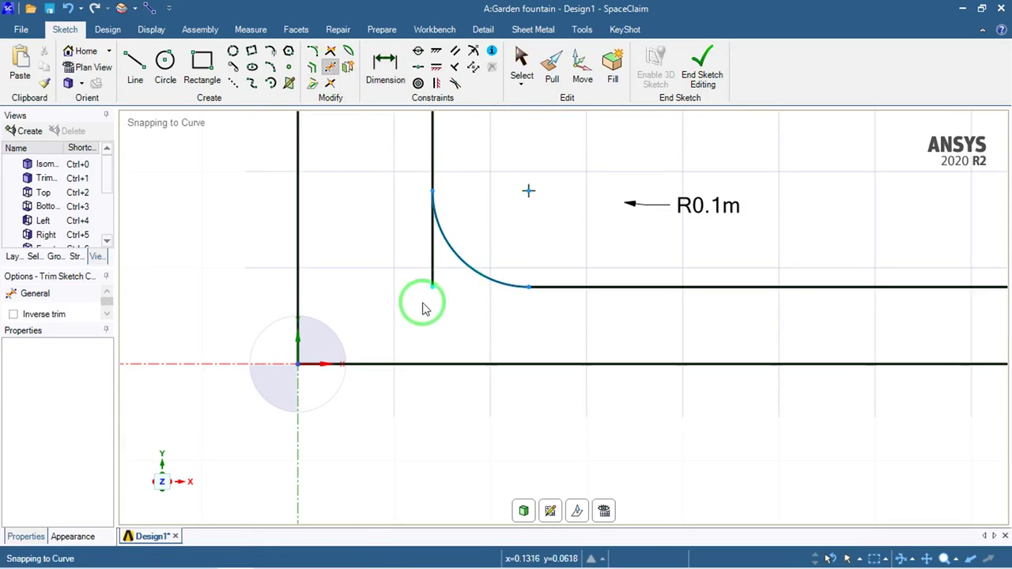
pyautogui.click(433, 246)
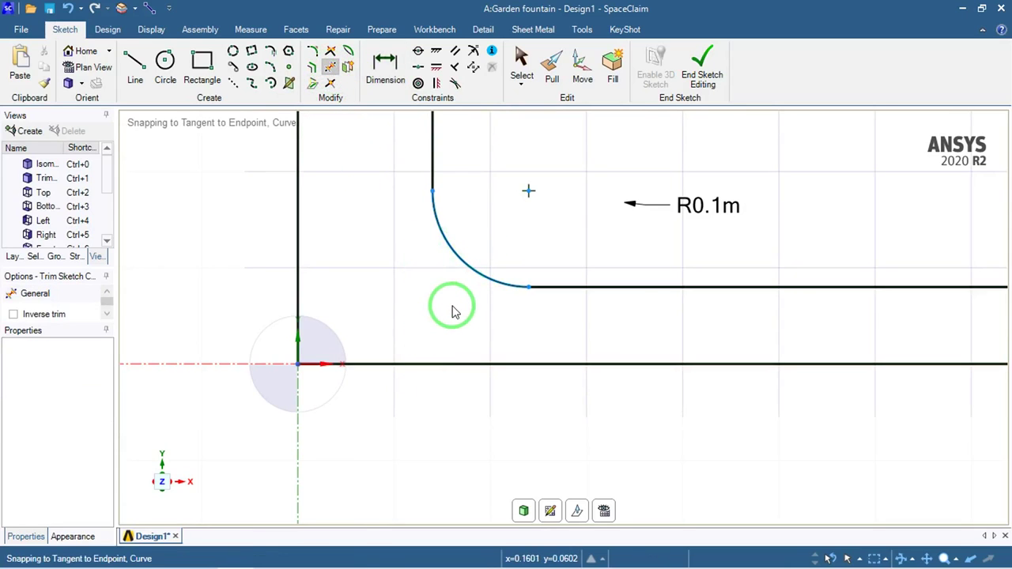
# Delete the radius dimension of the arc at the foot of the column
pyautogui.scroll(-5, 451, 309)
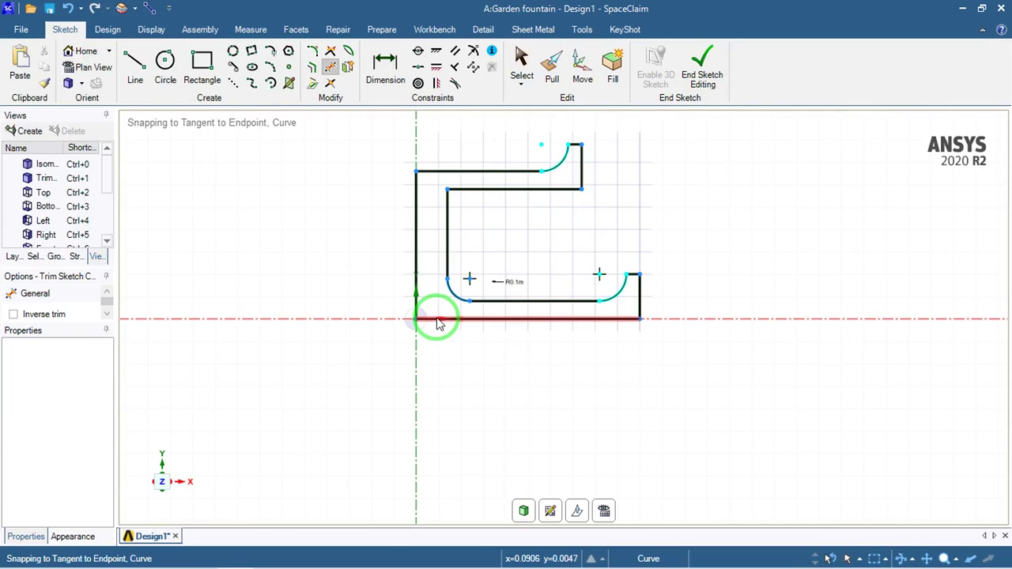
pyautogui.press('s')
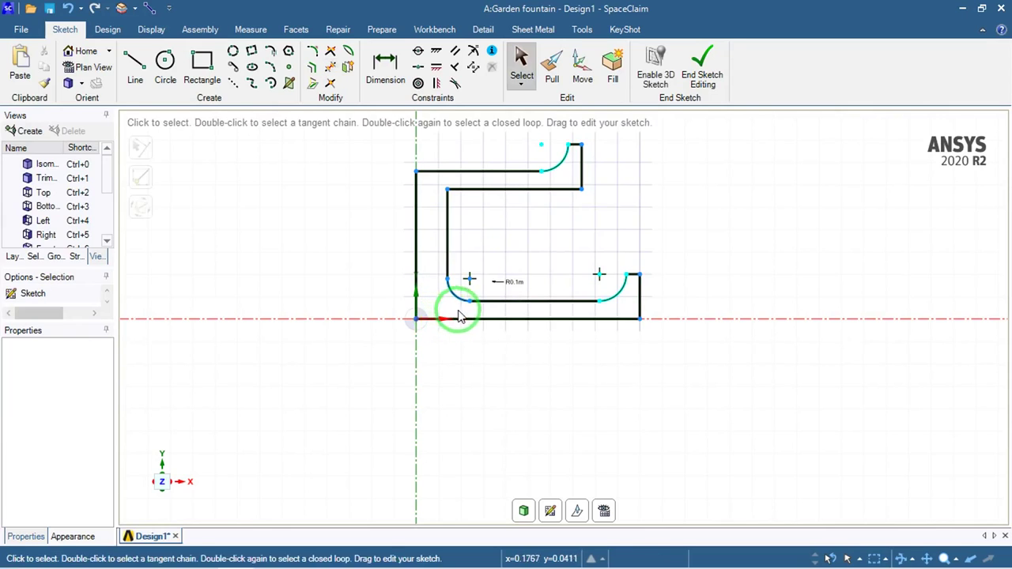
pyautogui.click(515, 283)
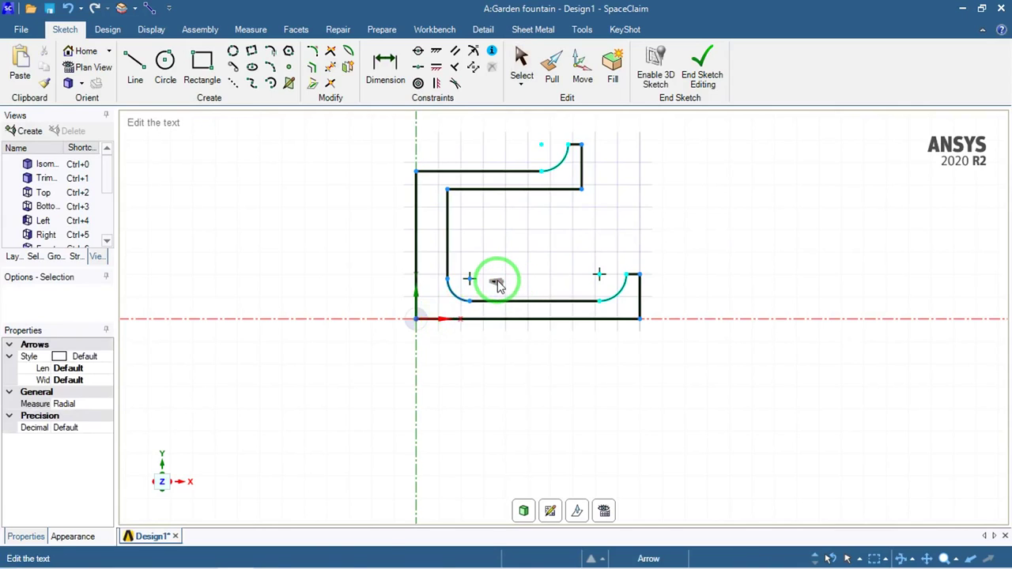
pyautogui.click(498, 283)
pyautogui.press('Delete')
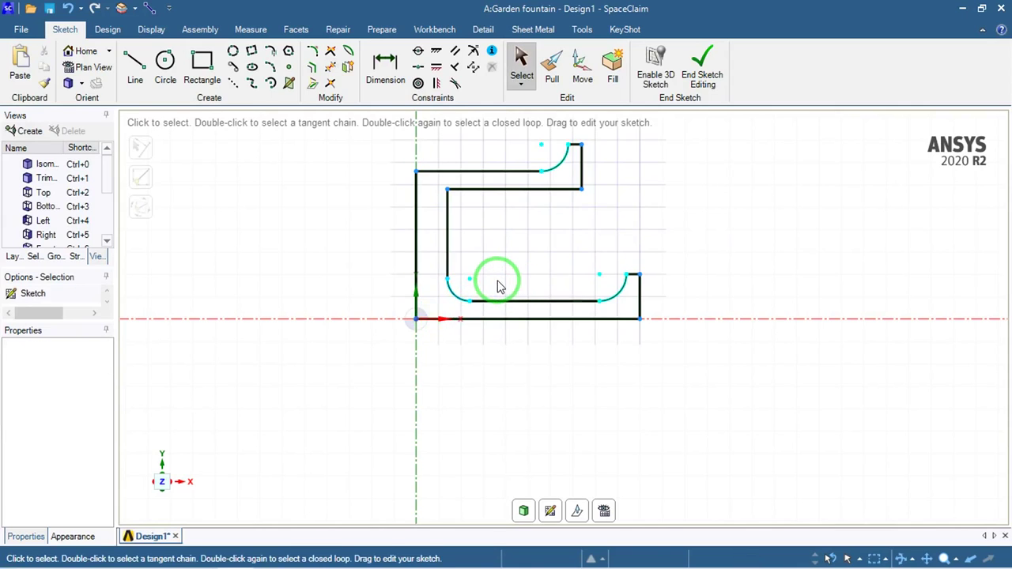
# Dimension the length of the profile's vertical line on the Y axis and of its horizontal base line
pyautogui.scroll(3, 560, 229)
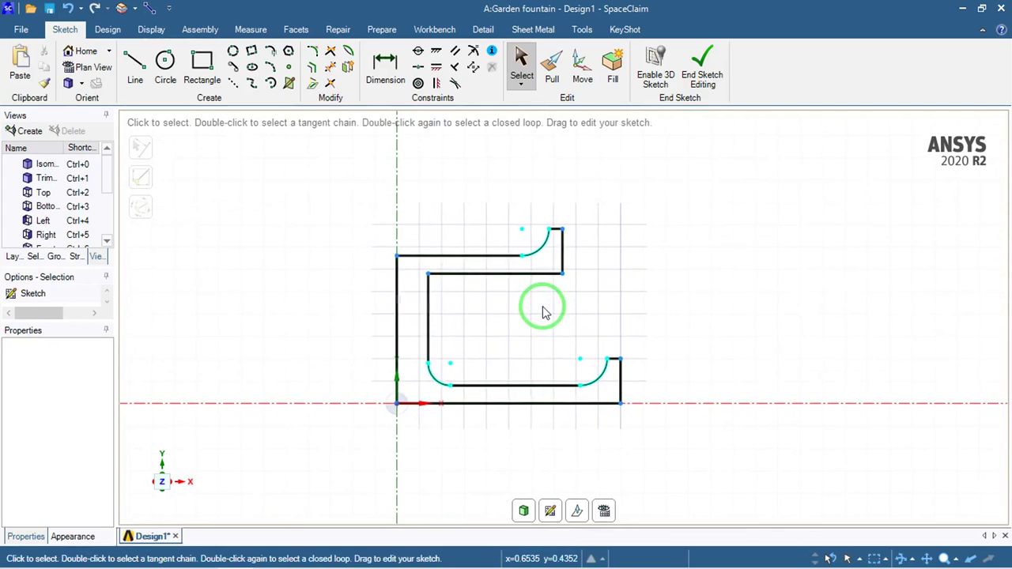
pyautogui.keyDown('ctrl'); pyautogui.moveTo(516, 312); pyautogui.dragTo(515, 294, button='middle'); pyautogui.keyUp('ctrl')
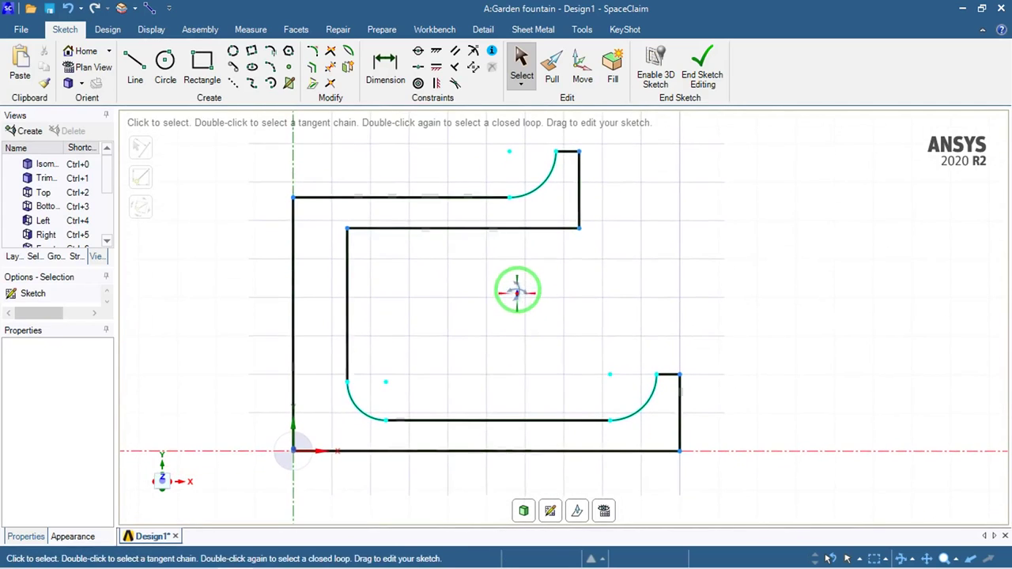
pyautogui.click(385, 67)
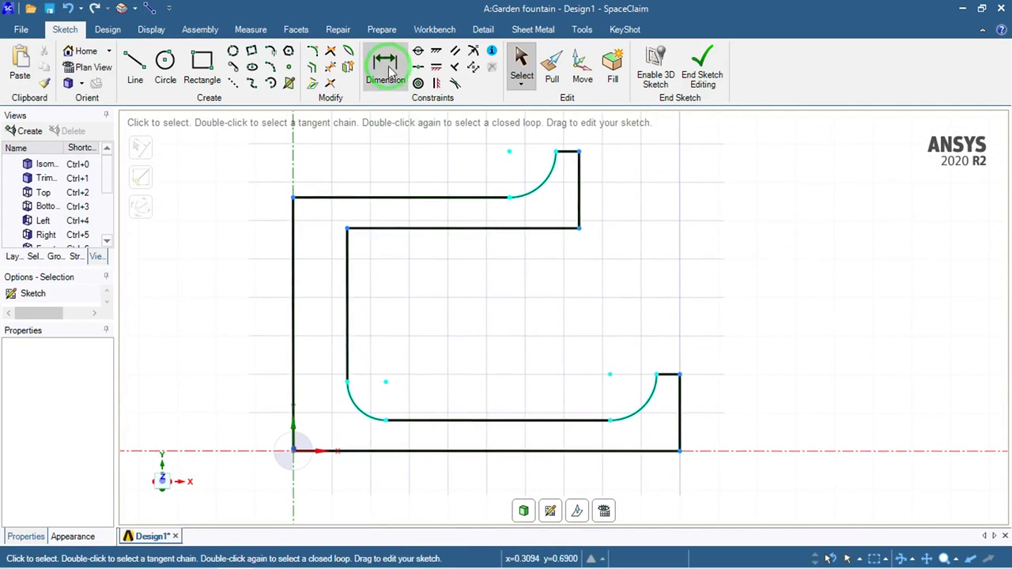
pyautogui.click(292, 317)
pyautogui.click(239, 421)
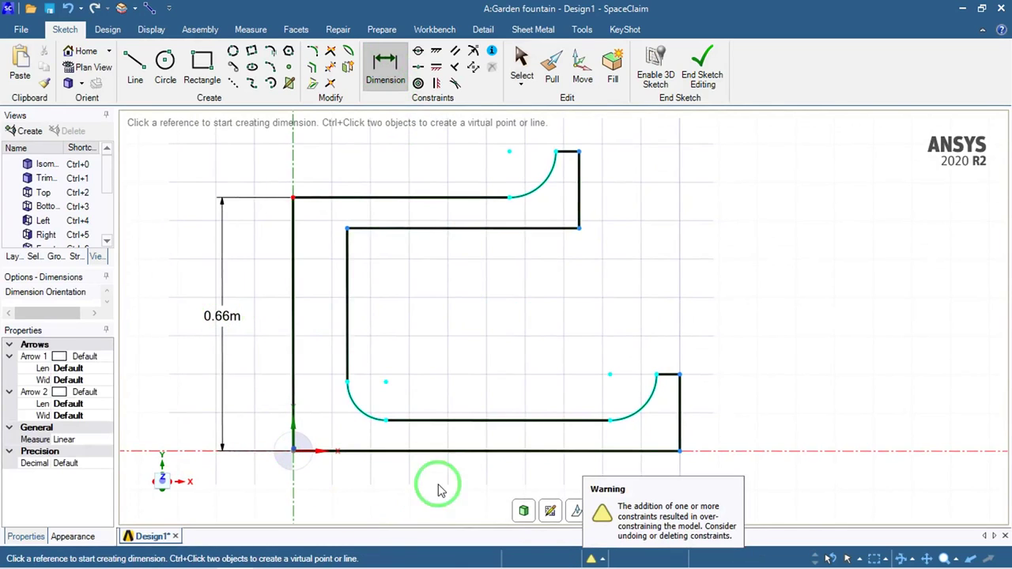
pyautogui.click(468, 452)
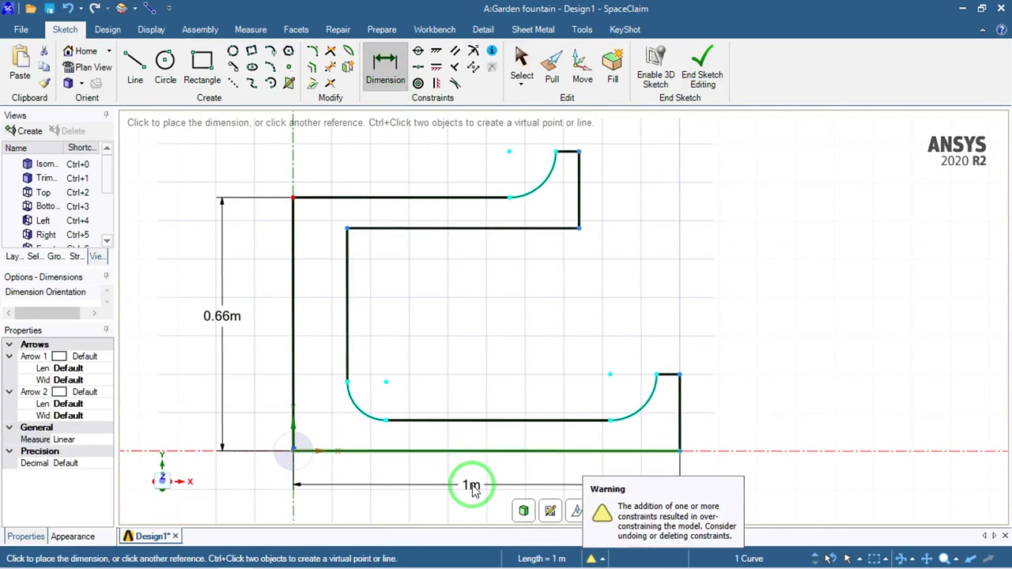
pyautogui.click(477, 483)
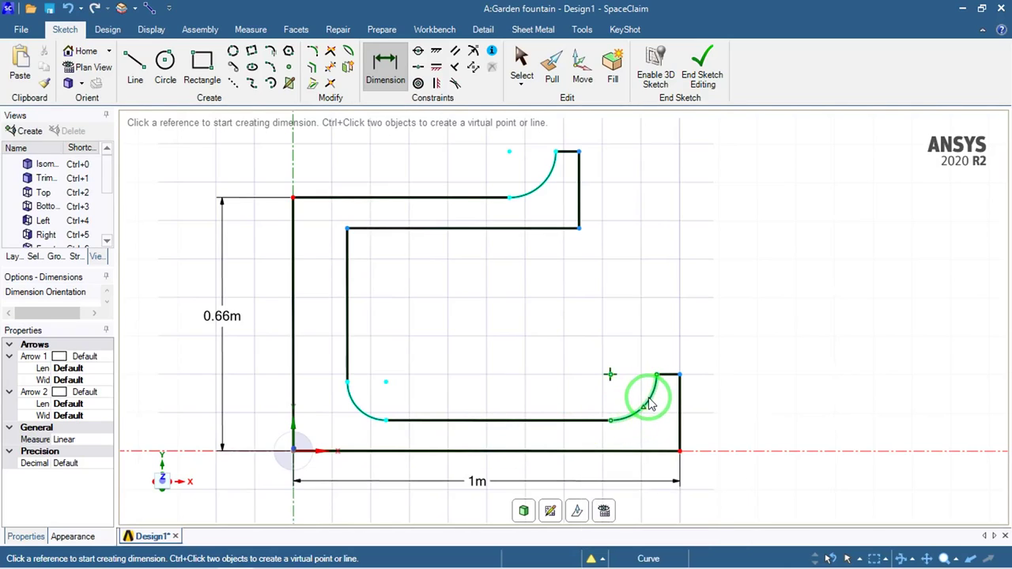
# Add radius dimensions to the lower basin's outer arc, the column-foot arc and the upper basin's arc
pyautogui.click(648, 402)
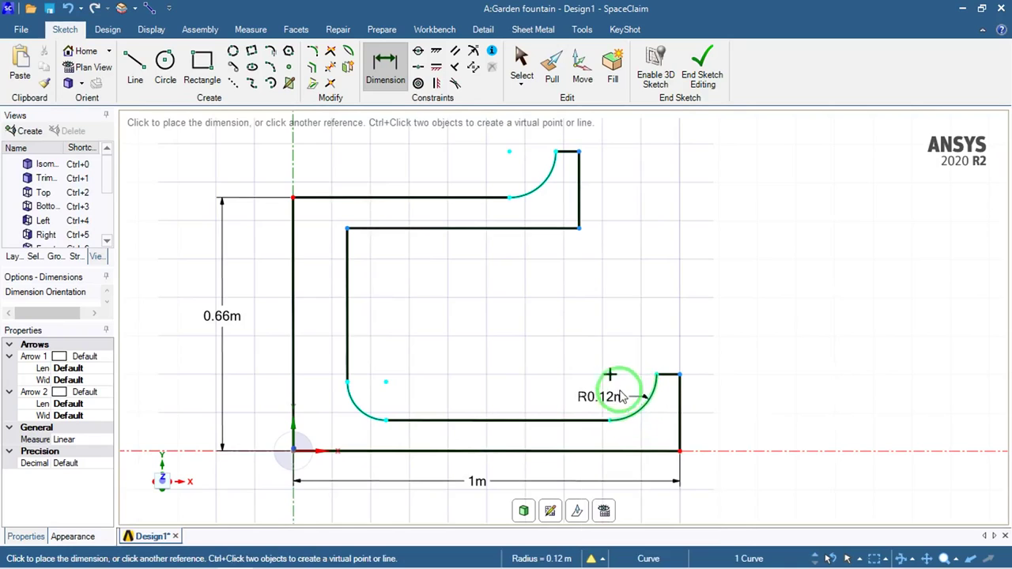
pyautogui.click(592, 362)
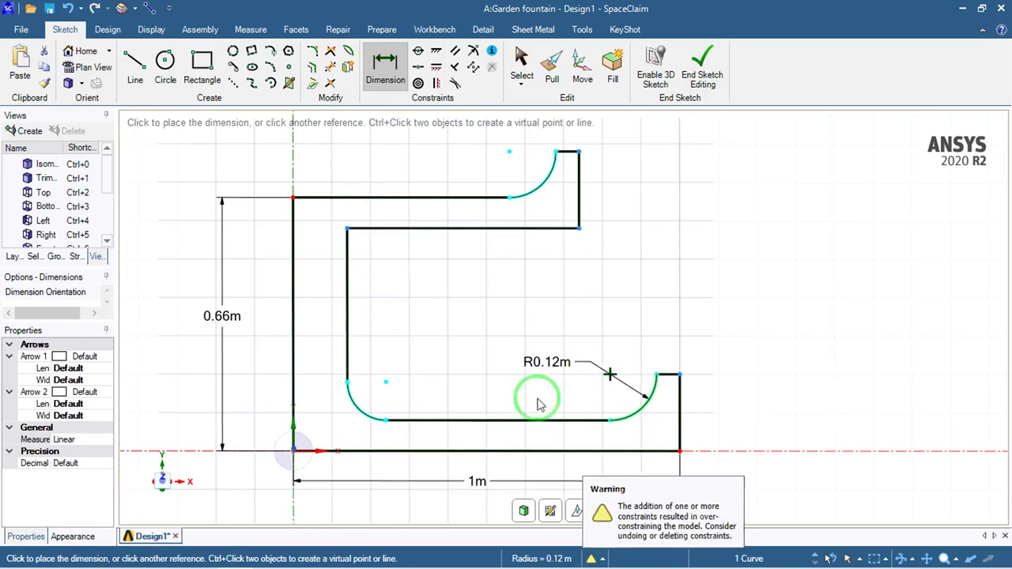
pyautogui.click(355, 405)
pyautogui.click(417, 370)
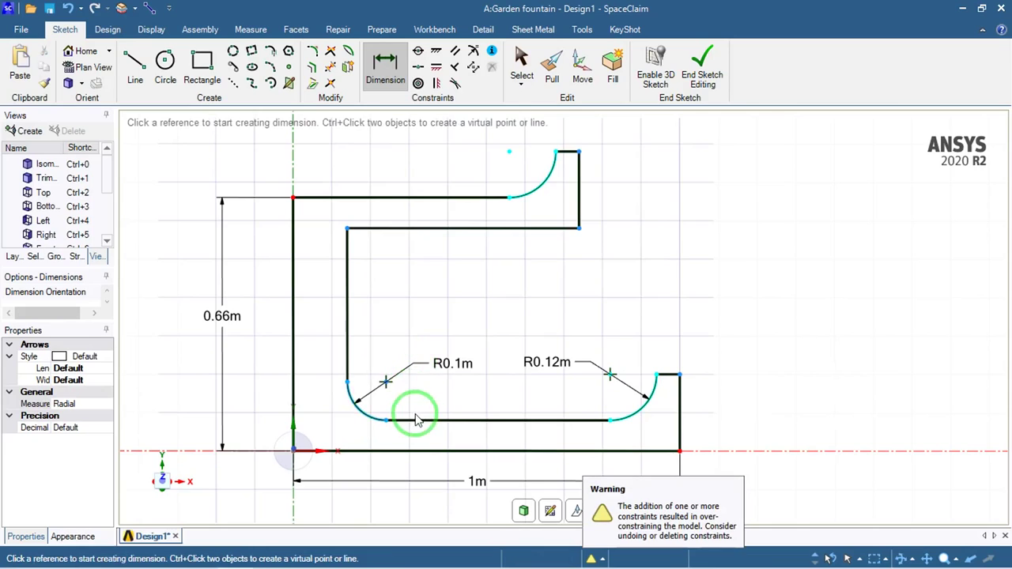
pyautogui.click(544, 184)
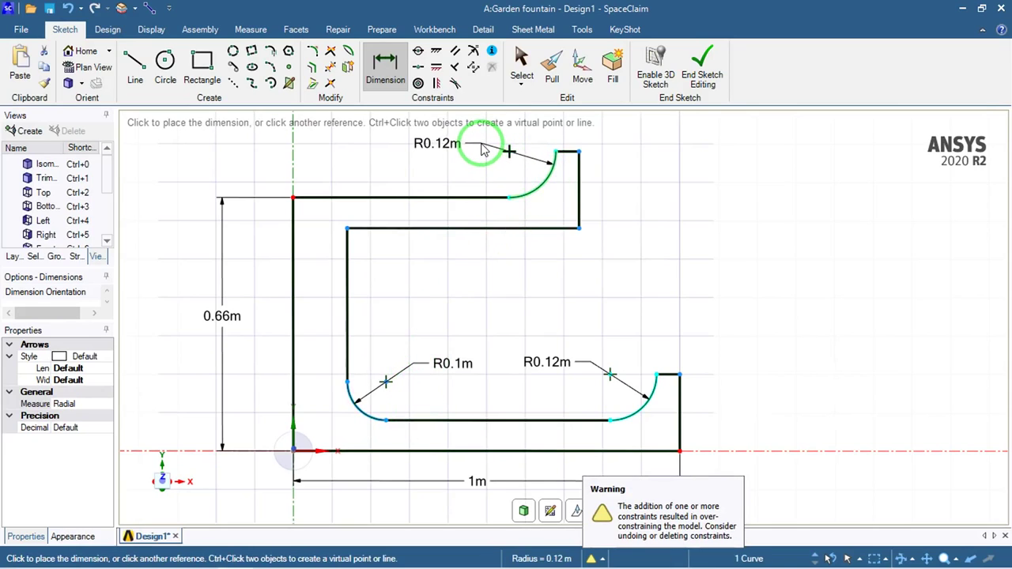
pyautogui.click(481, 150)
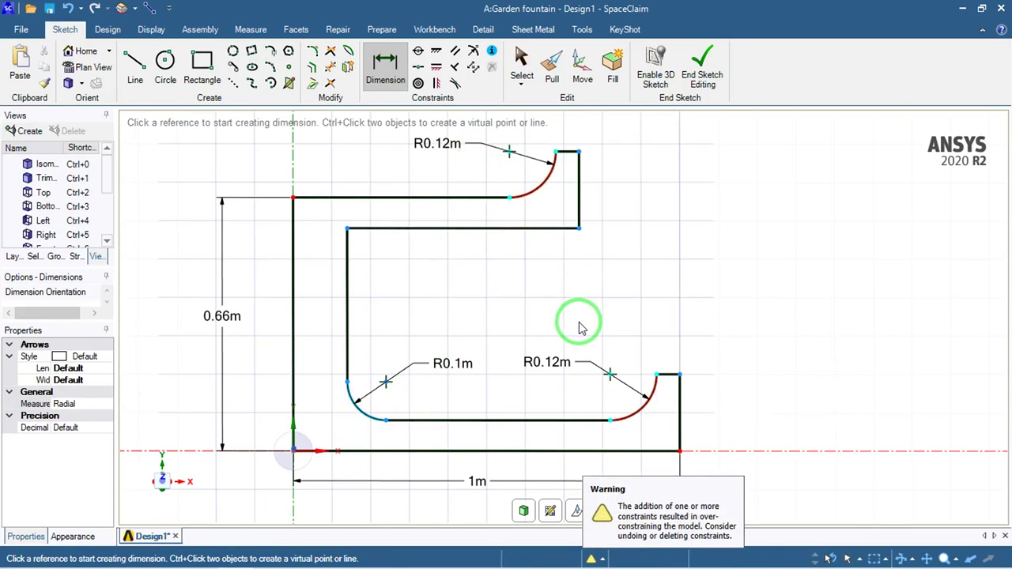
# Dimension the length of the upper basin's underside line and the width of its rim
pyautogui.click(496, 229)
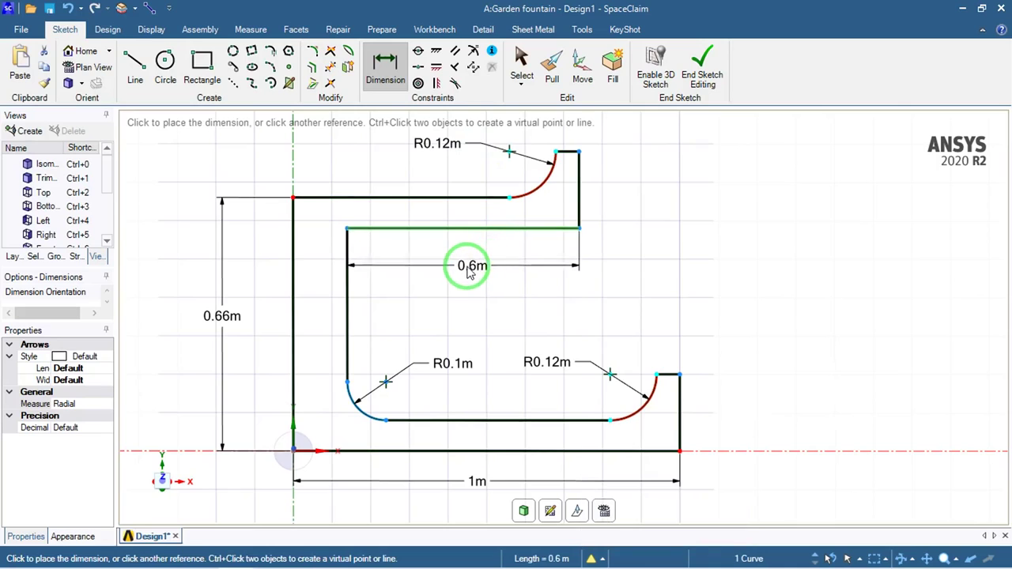
pyautogui.click(467, 266)
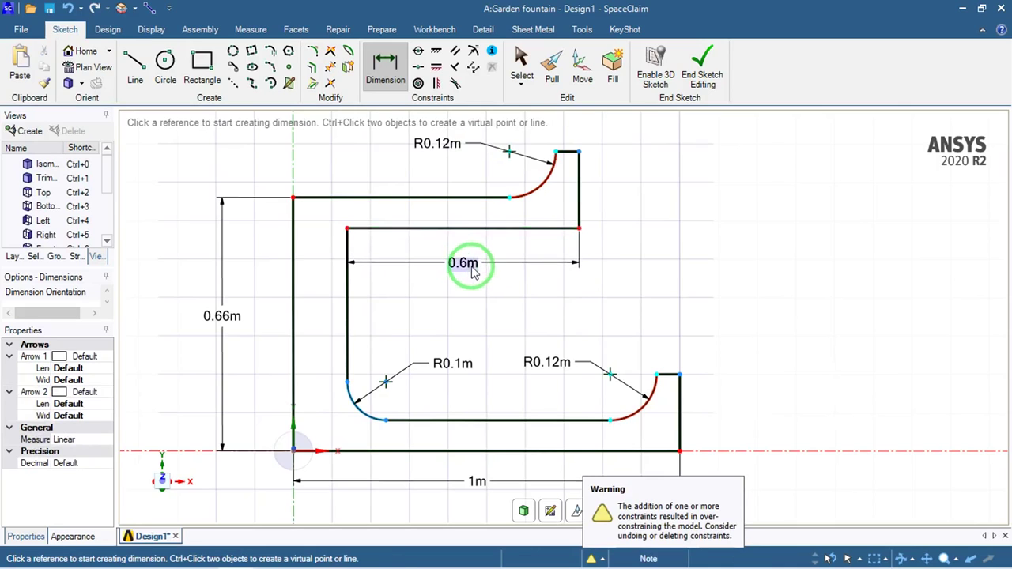
pyautogui.click(563, 151)
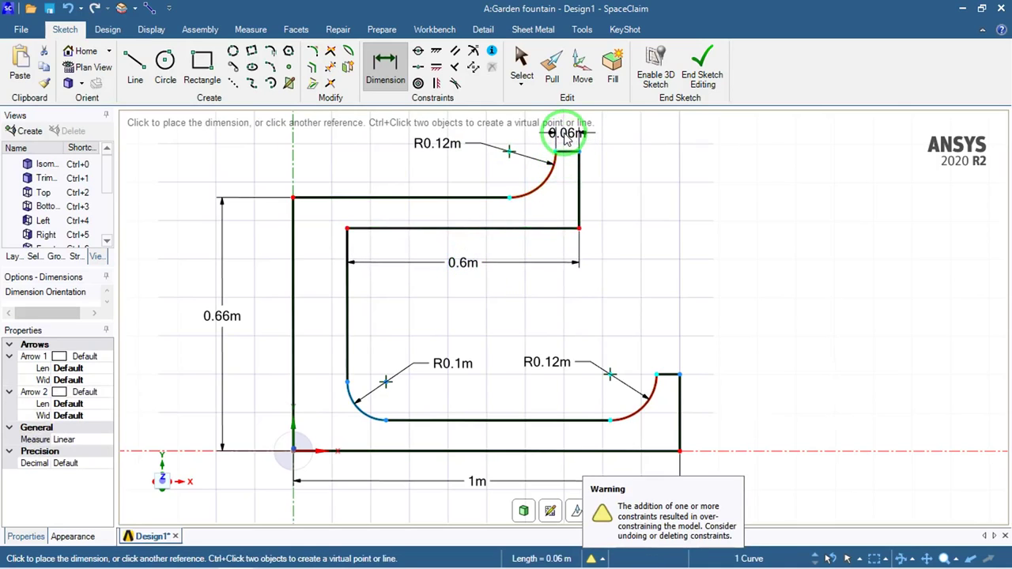
pyautogui.click(607, 136)
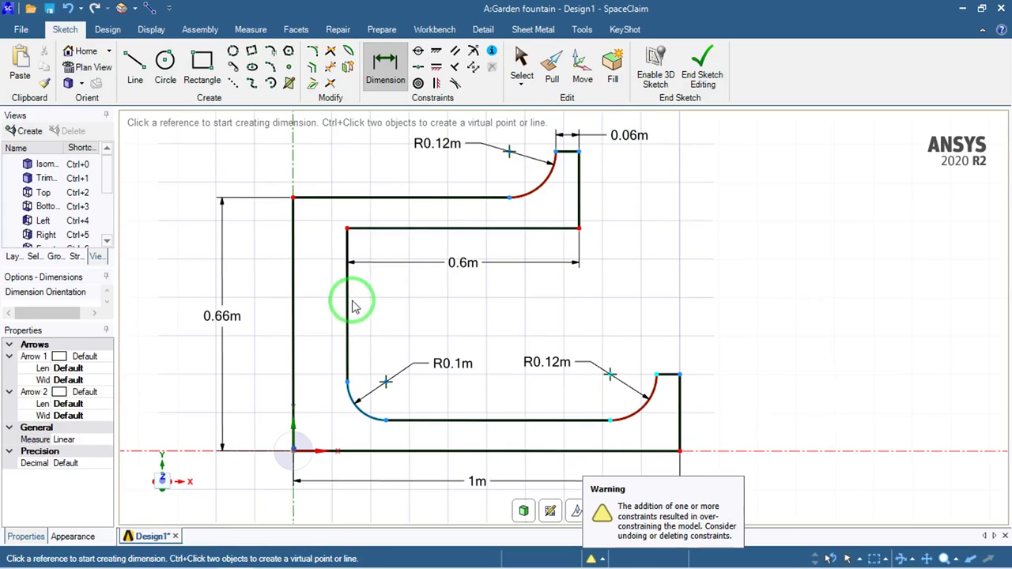
# Dimension the length of the column's outer vertical line and the height of the lower basin's outer wall
pyautogui.click(344, 298)
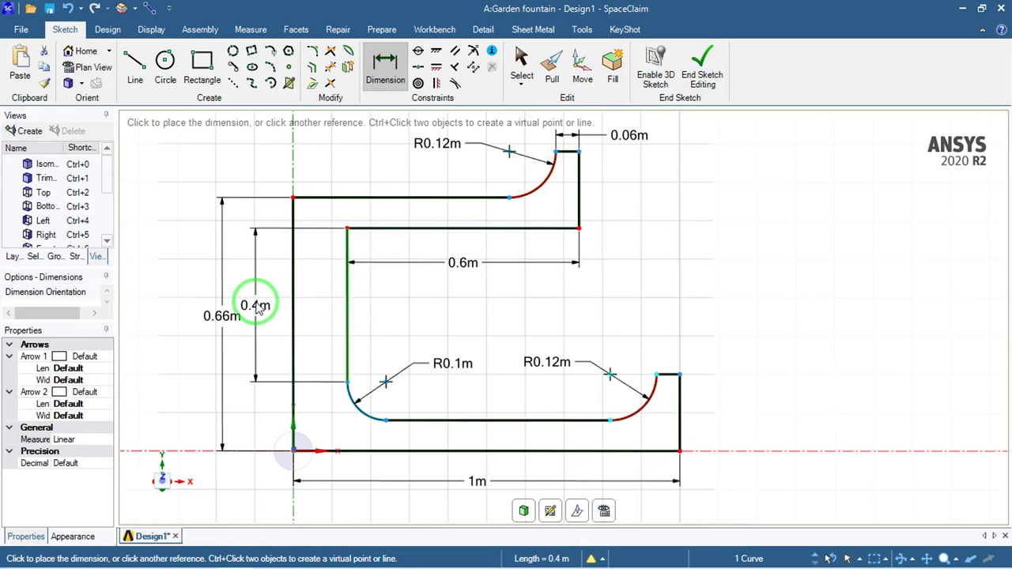
pyautogui.click(260, 308)
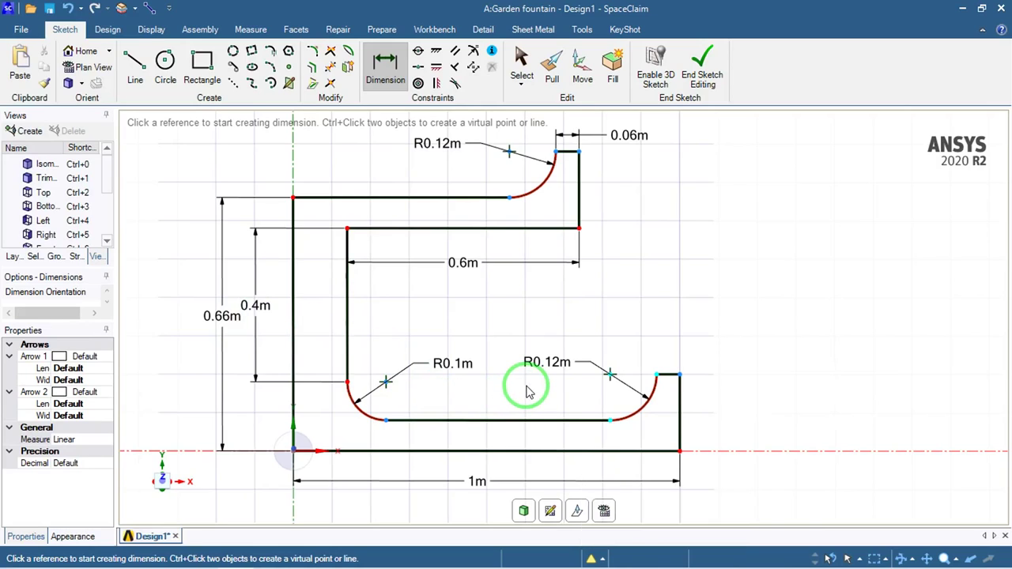
pyautogui.click(679, 419)
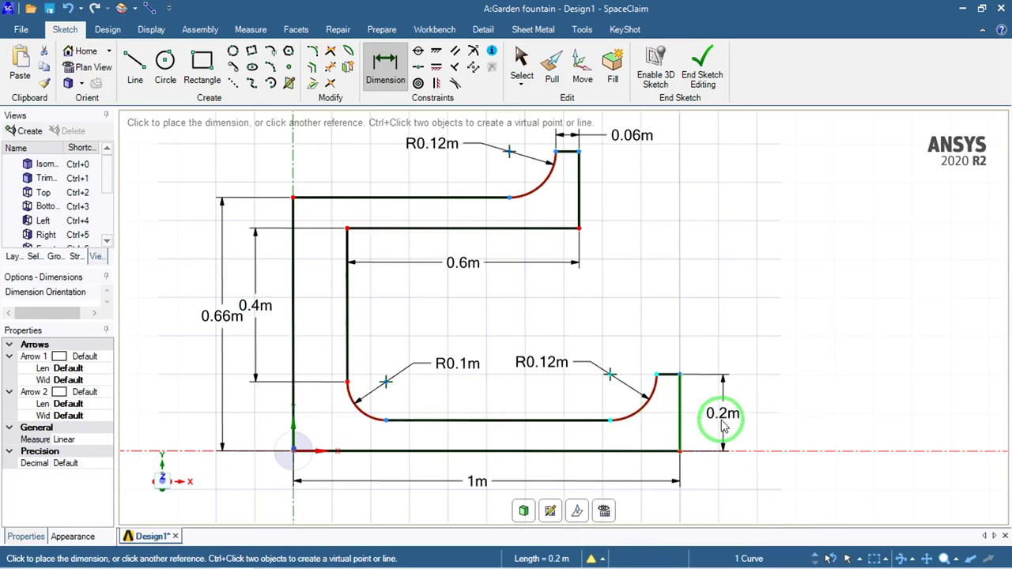
pyautogui.click(722, 427)
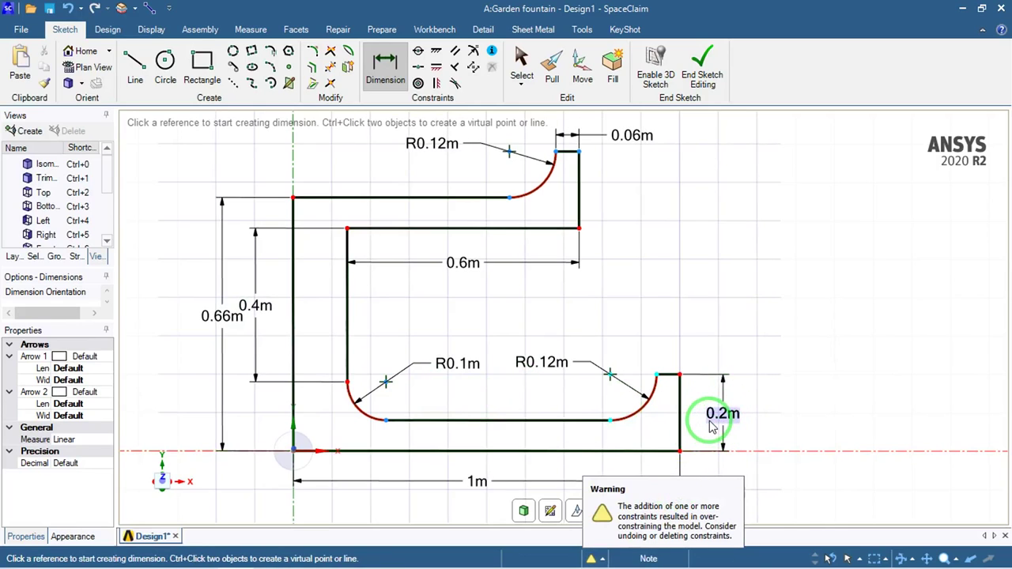
# Dimension the lower basin's rim width and the horizontal distance from the column's outer line to the rim's inner end
pyautogui.click(668, 374)
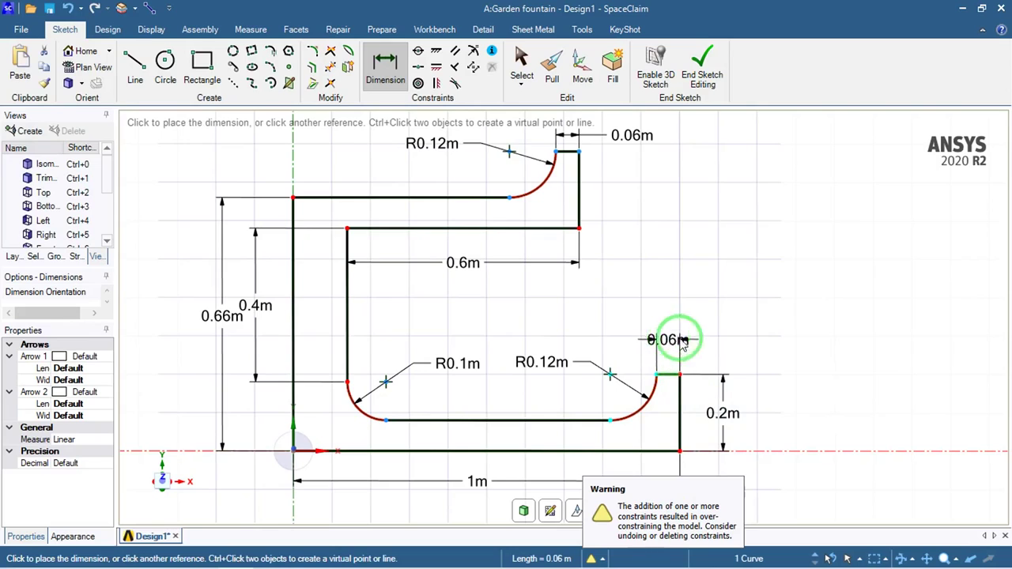
pyautogui.click(715, 335)
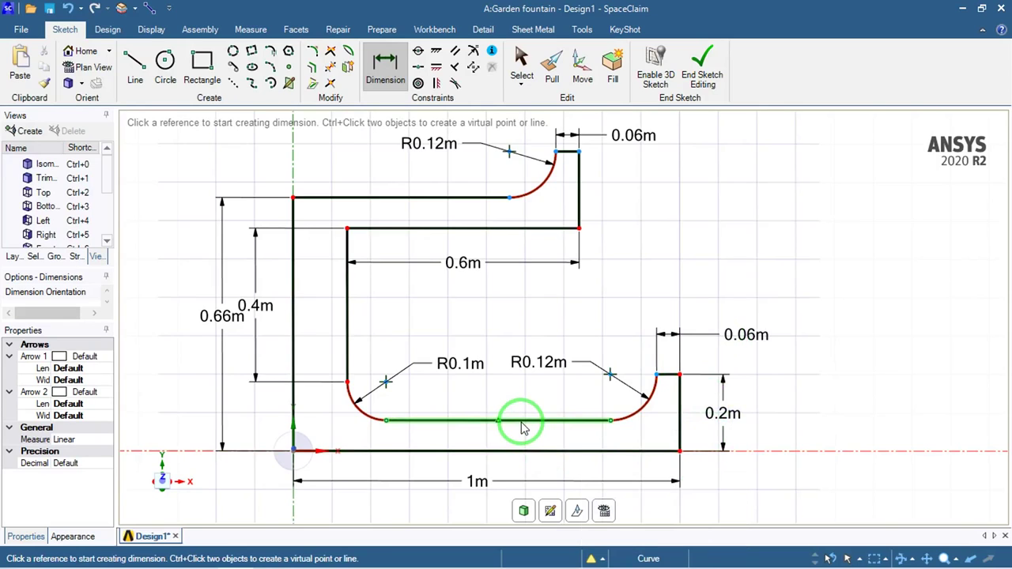
pyautogui.click(655, 376)
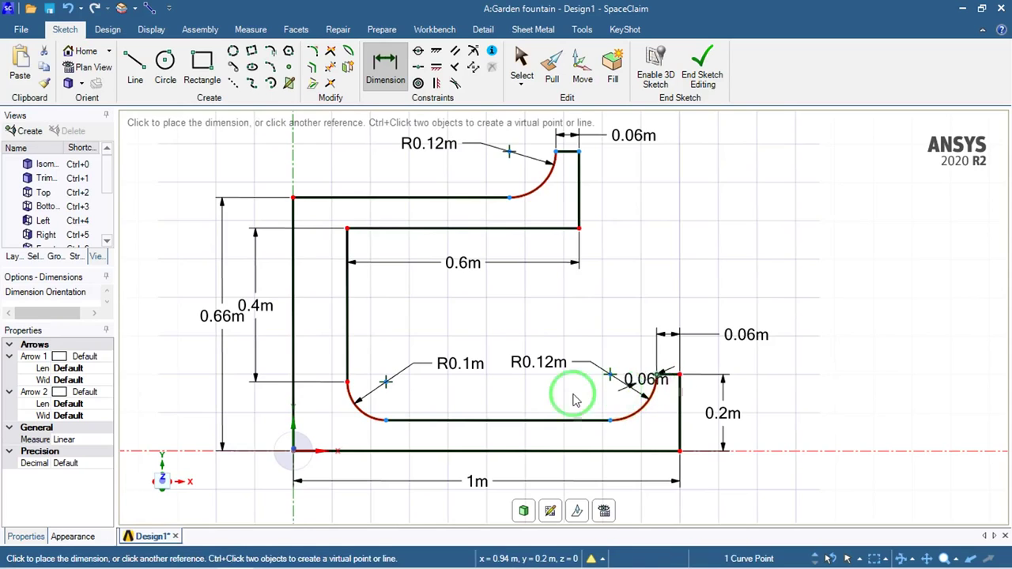
pyautogui.click(350, 372)
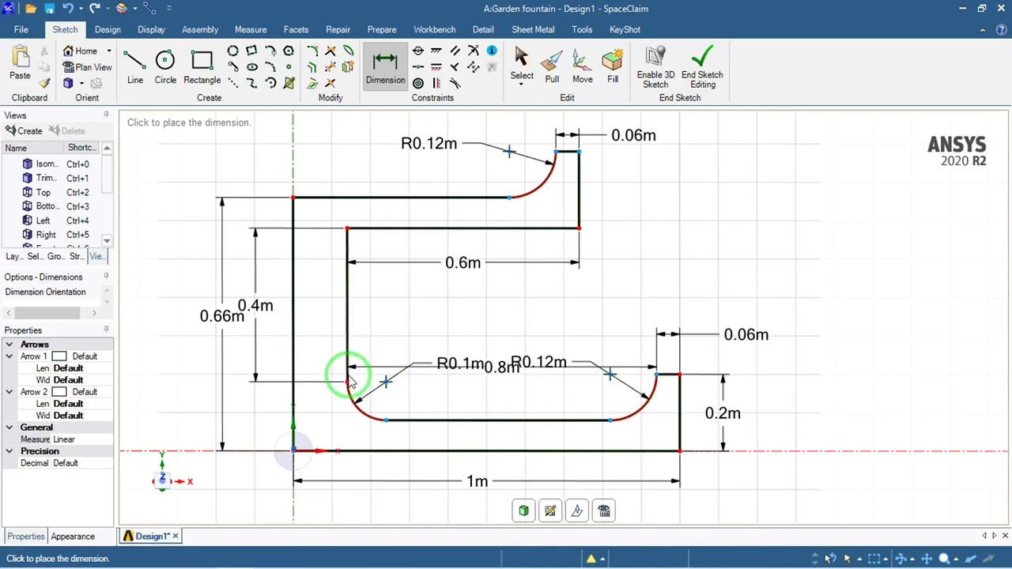
pyautogui.click(503, 467)
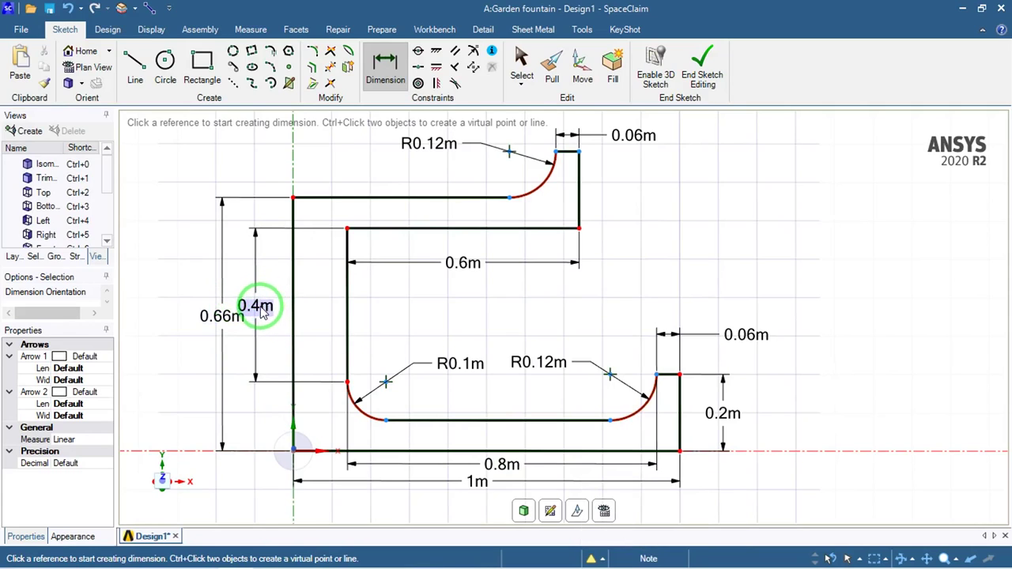
# Try to set the length of the column's outer vertical line to 0.5 m
pyautogui.press('Escape')
pyautogui.doubleClick(255, 309)
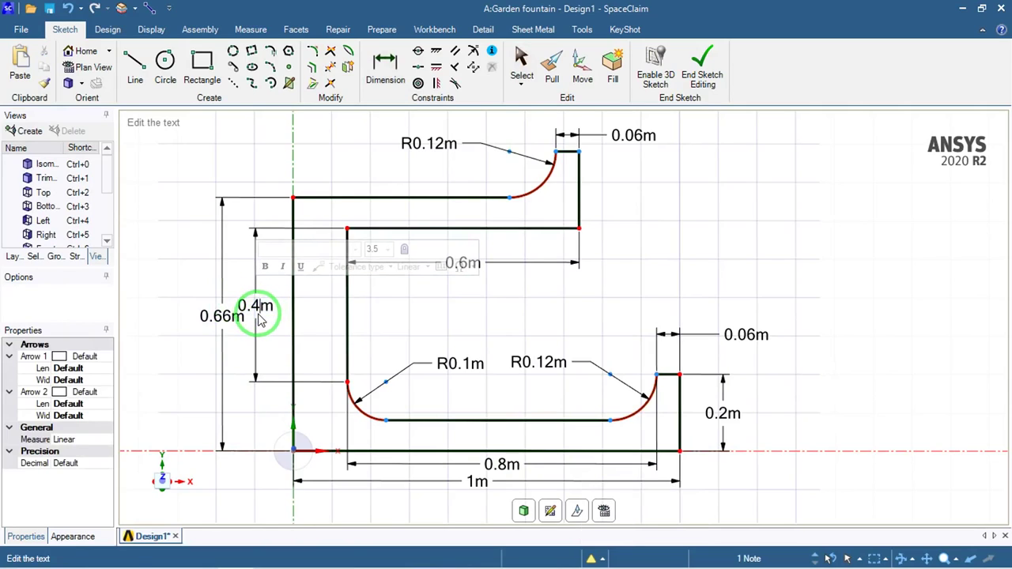
pyautogui.press('BackSpace')
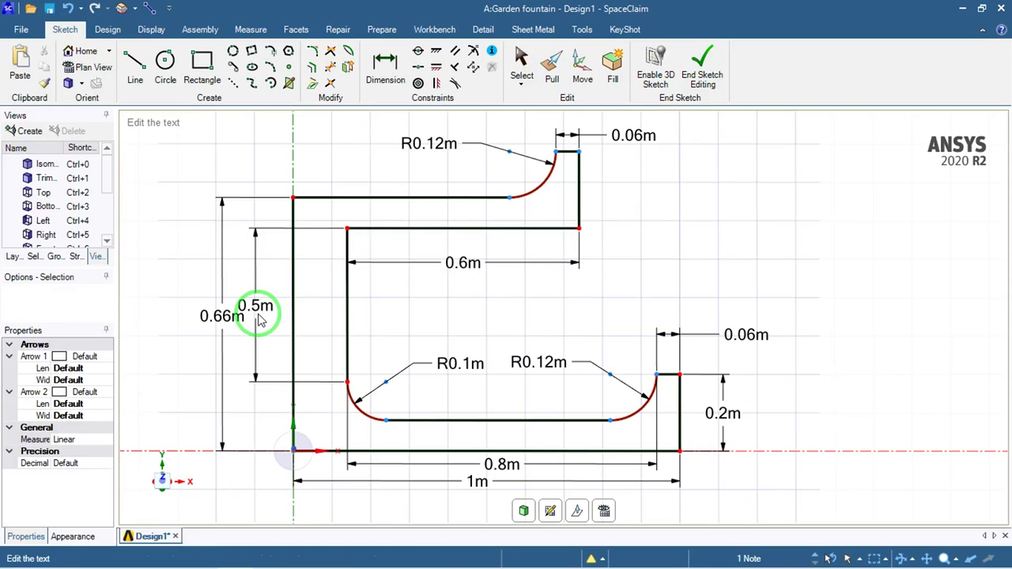
pyautogui.press('Return')
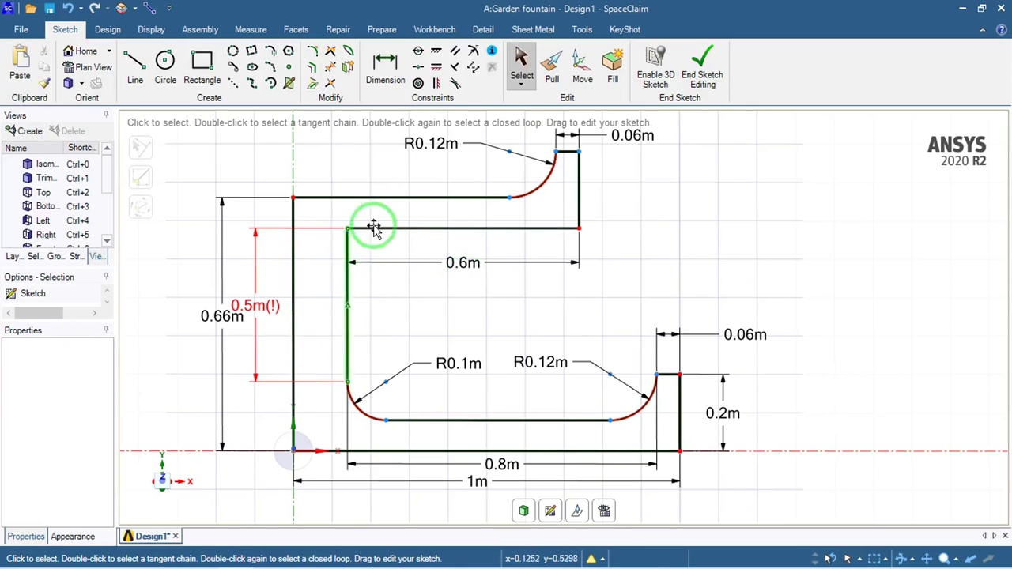
# Delete the length dimensions of the upper basin's underside and the column's outer vertical line
pyautogui.click(425, 264)
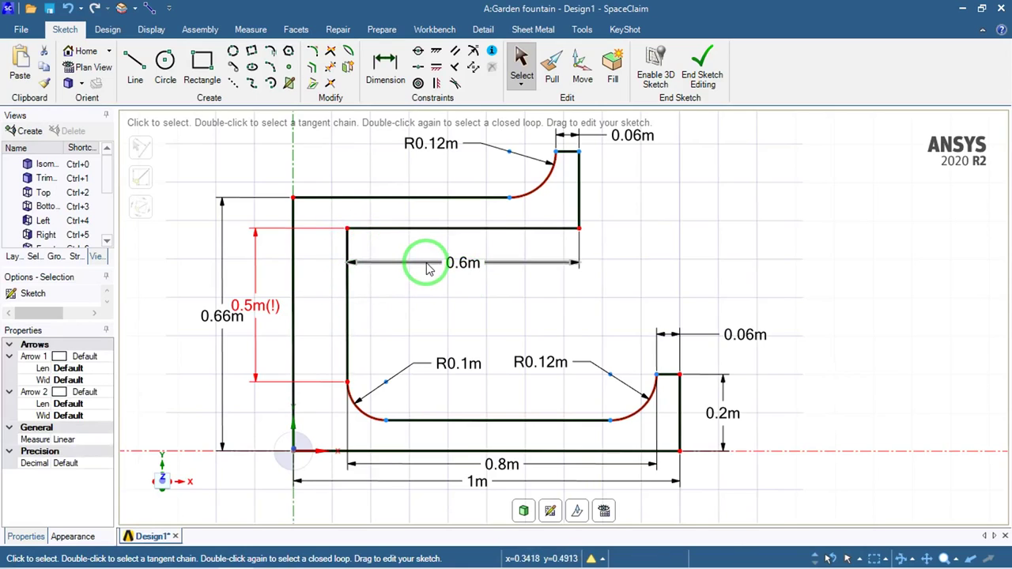
pyautogui.press('Delete')
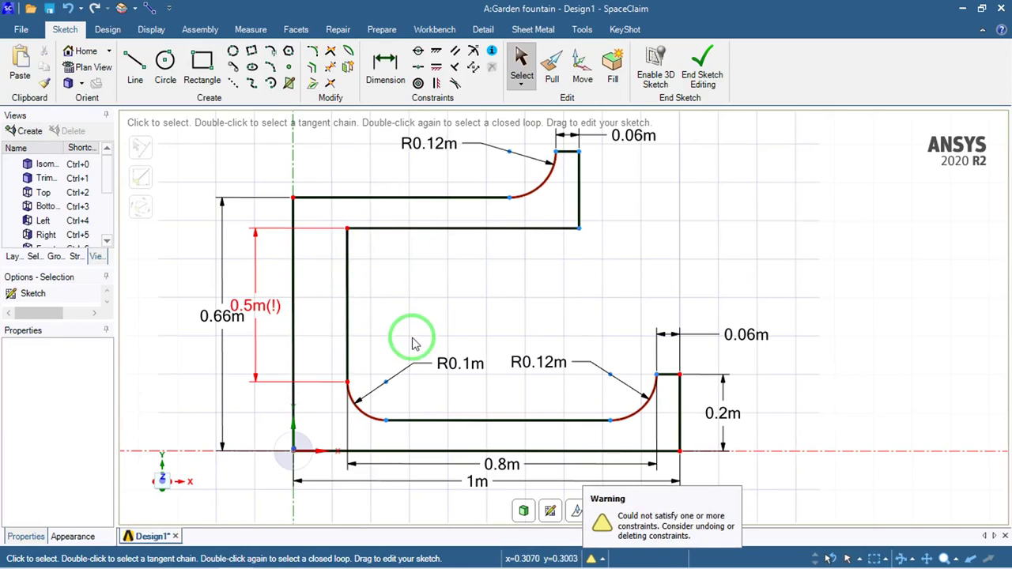
pyautogui.click(257, 269)
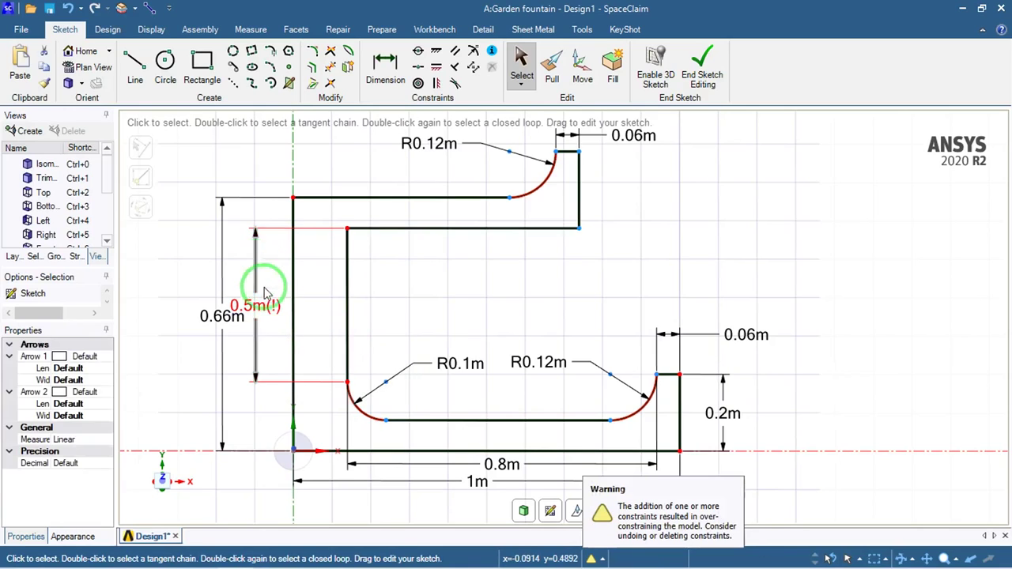
pyautogui.press('Delete')
pyautogui.click(224, 397)
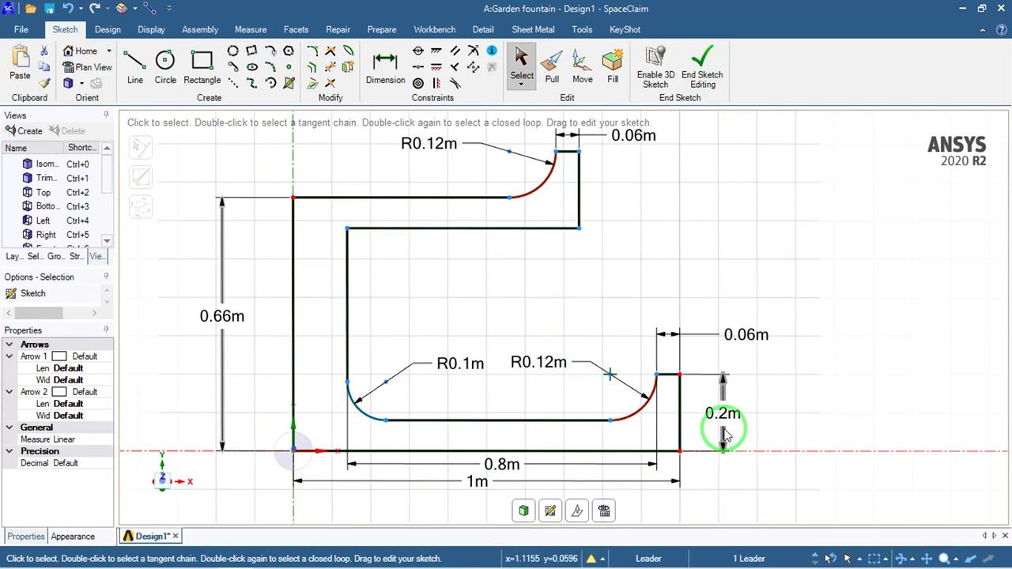
# Dimension the vertical distance between the lower basin's floor line and the upper basin's underside
pyautogui.scroll(-1, 567, 261)
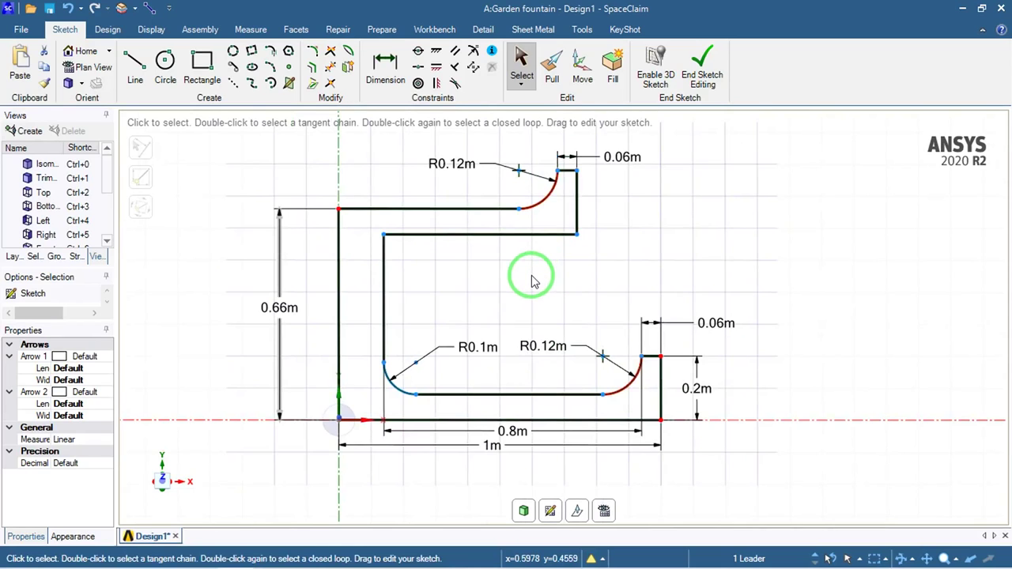
pyautogui.scroll(1, 501, 293)
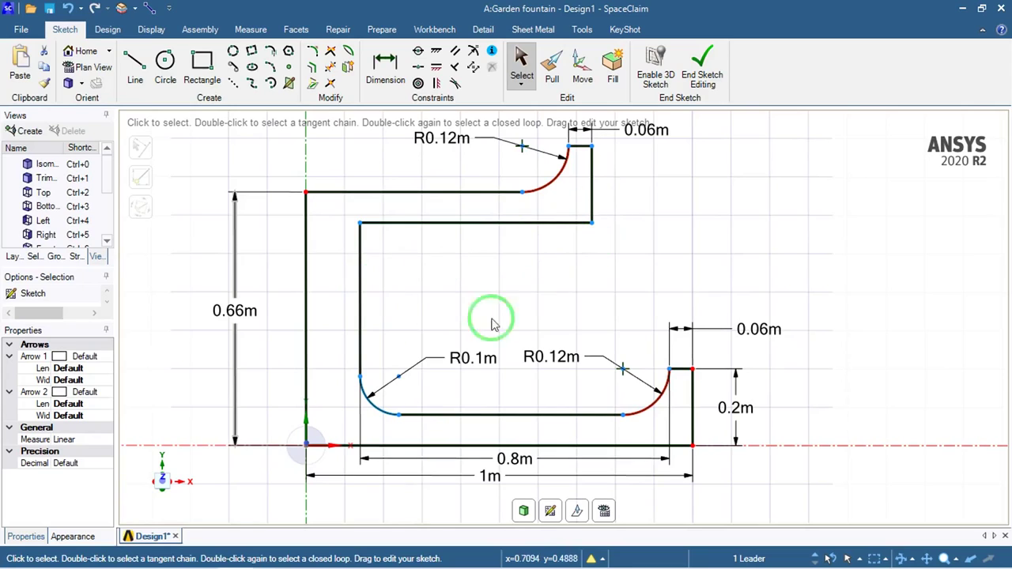
pyautogui.click(379, 68)
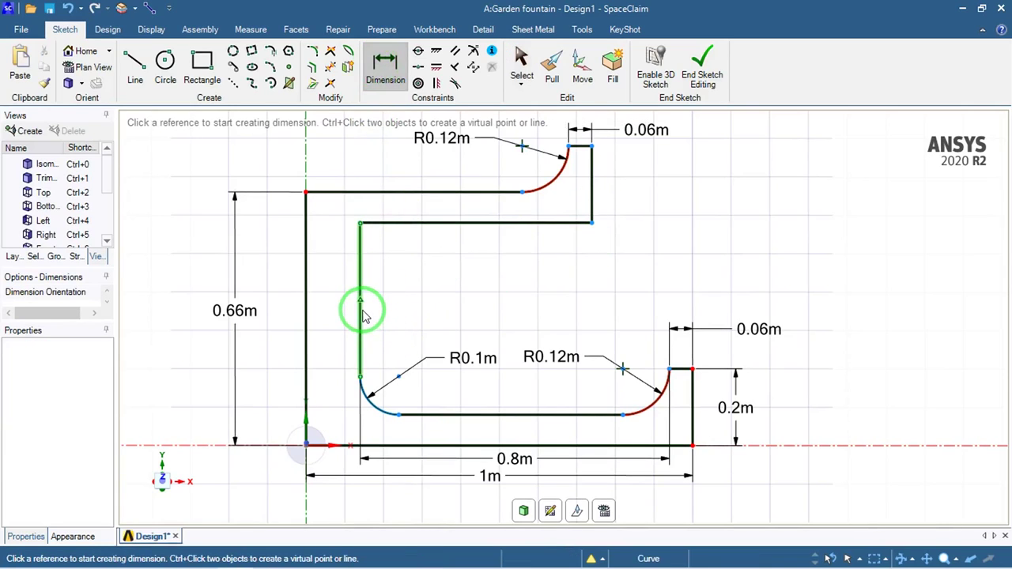
pyautogui.click(459, 414)
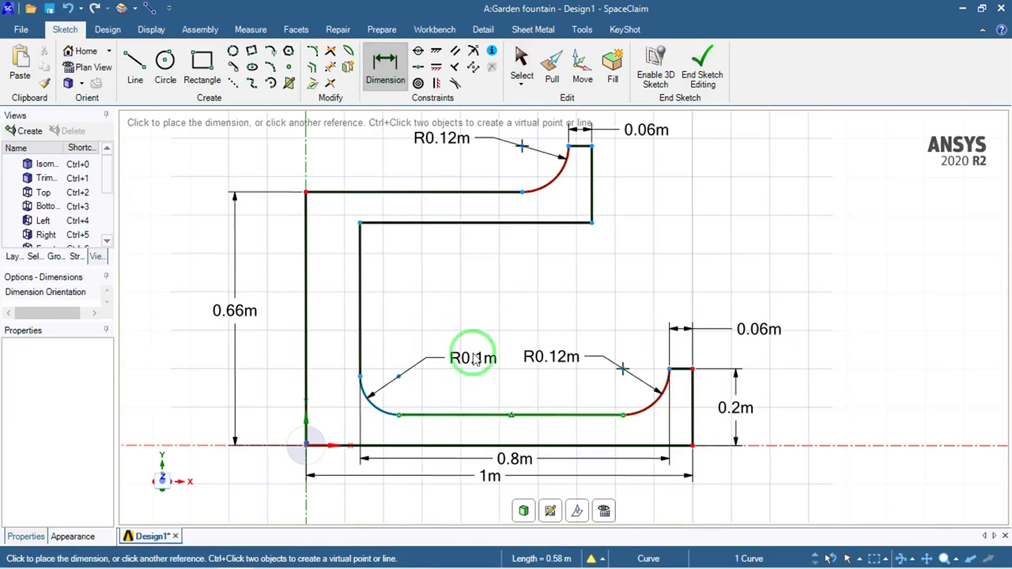
pyautogui.click(475, 224)
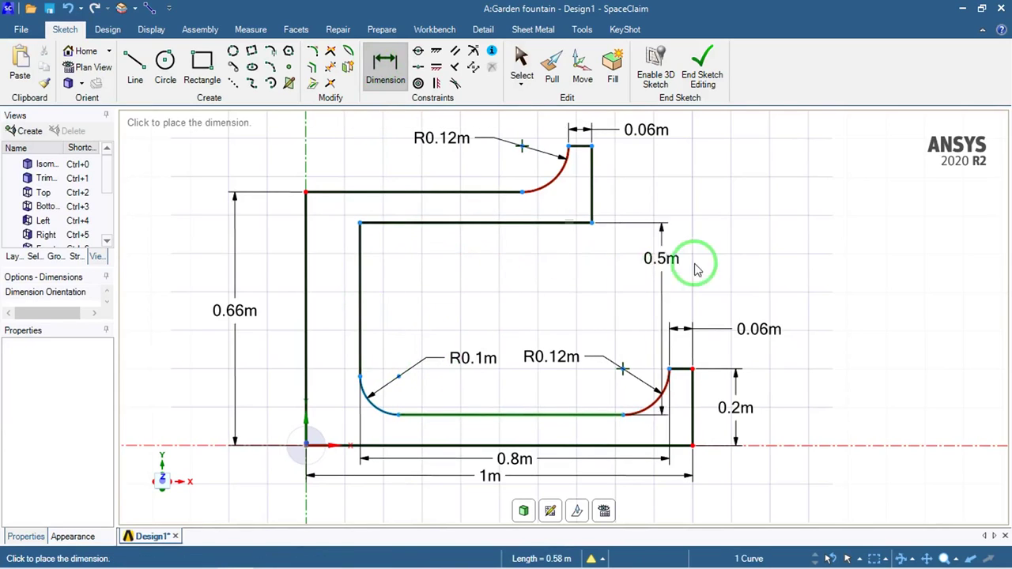
pyautogui.click(804, 277)
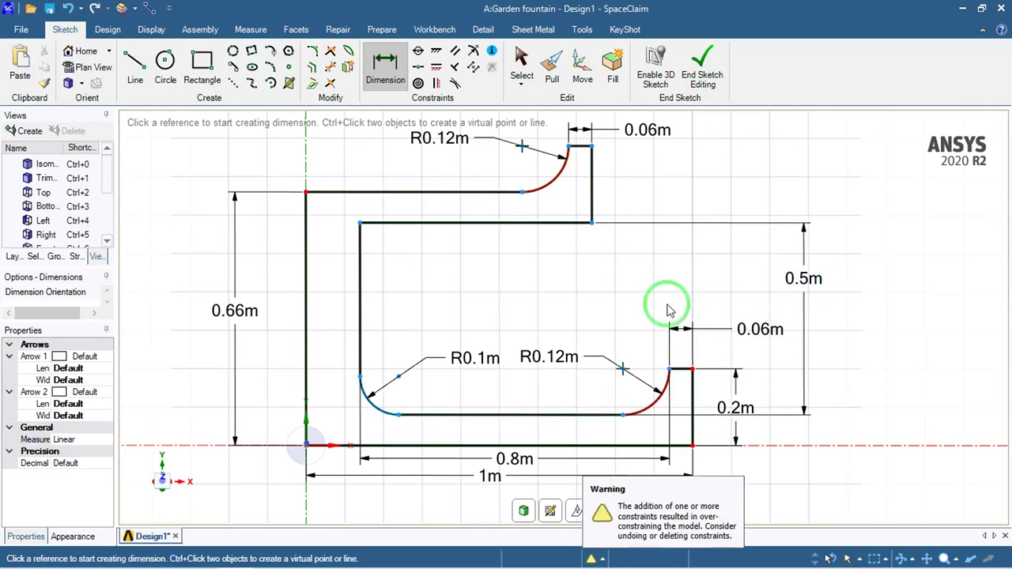
pyautogui.press('Escape')
# Delete the vertical dimension between the two basins and the width dimension of the upper basin's rim
pyautogui.click(803, 261)
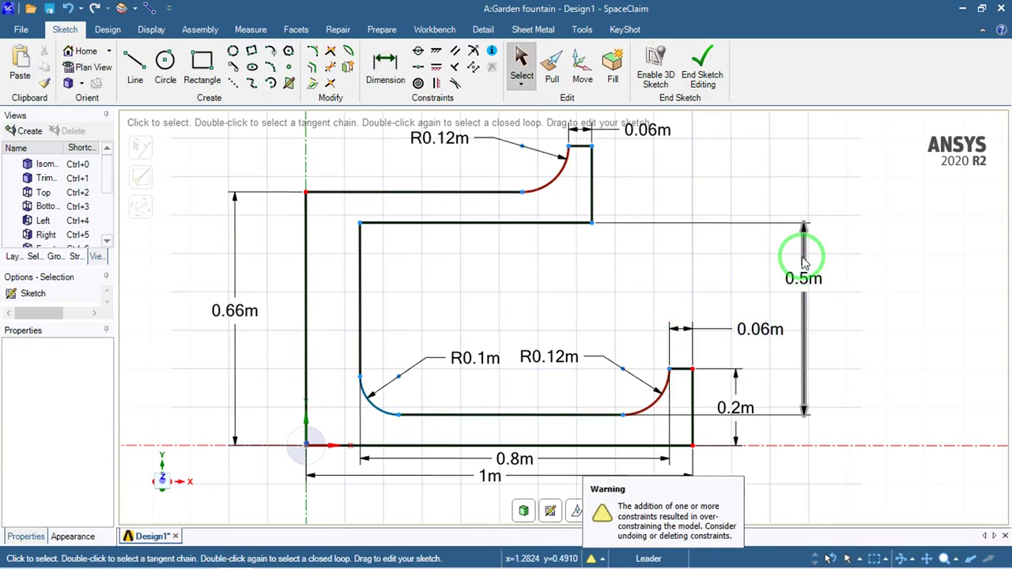
pyautogui.press('Delete')
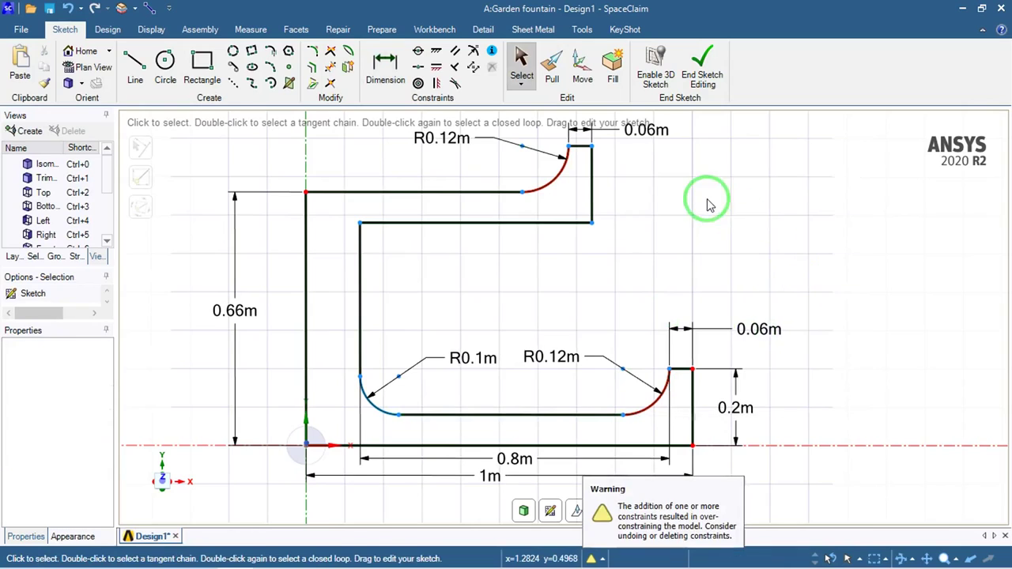
pyautogui.click(592, 133)
pyautogui.press('Delete')
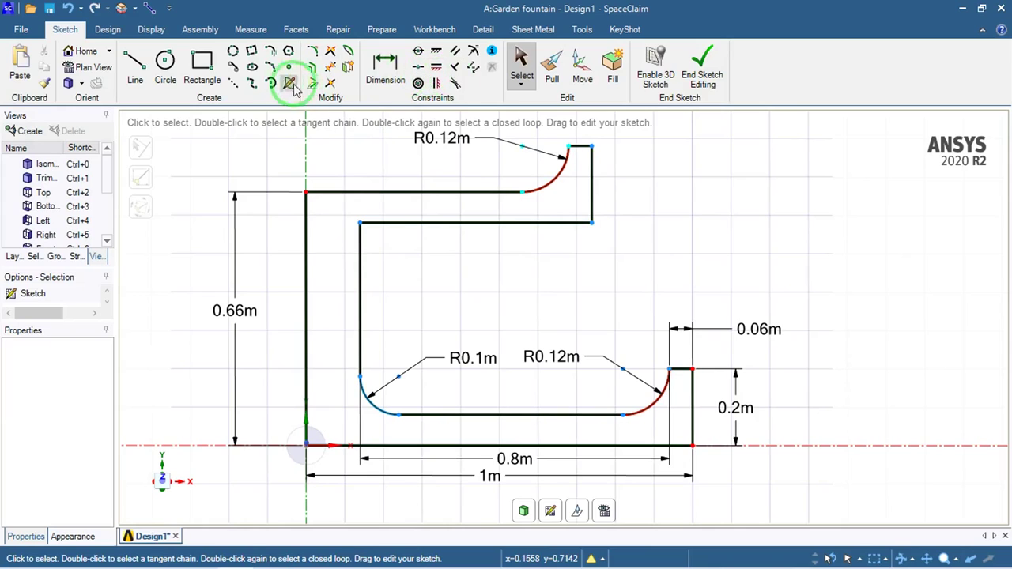
# Draw a tangent arc of about 0.06 m radius across the corner between the upper basin's underside and the column's outer line
pyautogui.click(270, 51)
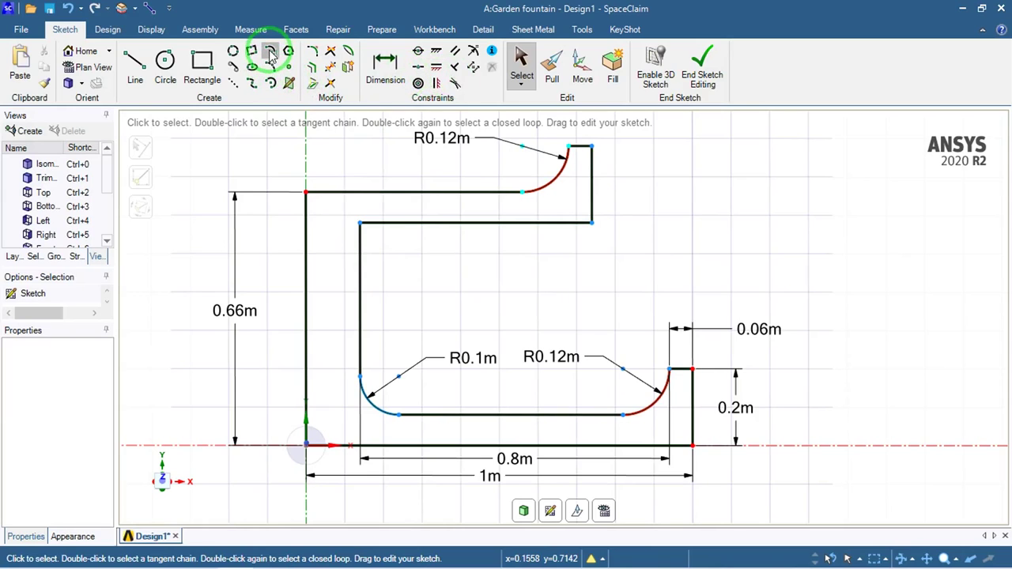
pyautogui.click(381, 225)
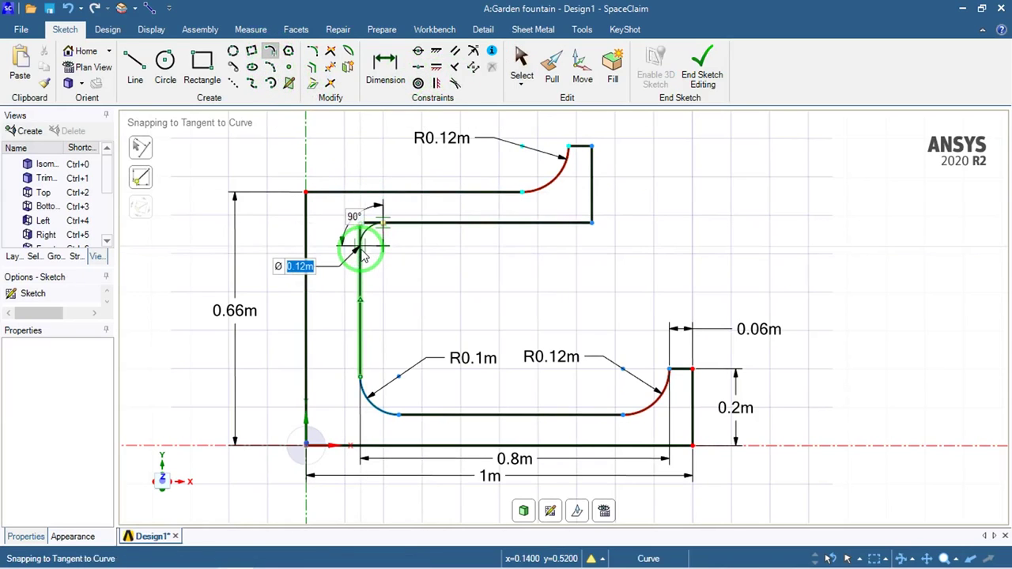
pyautogui.click(362, 249)
pyautogui.press('Escape')
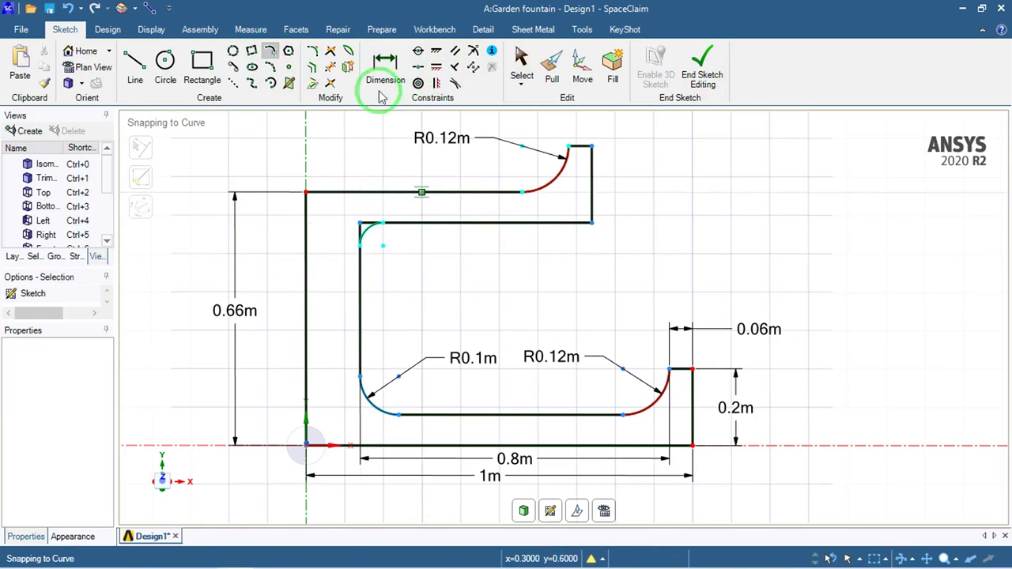
# Add a radius dimension to the new arc under the upper basin and set it to 0.1 m
pyautogui.click(380, 85)
pyautogui.click(368, 232)
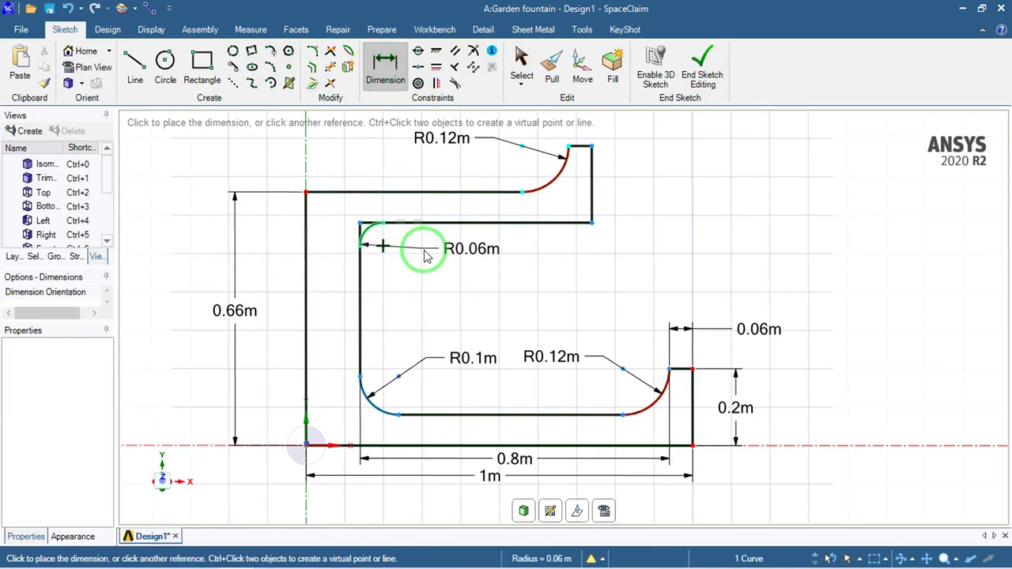
pyautogui.click(468, 261)
pyautogui.click(488, 267)
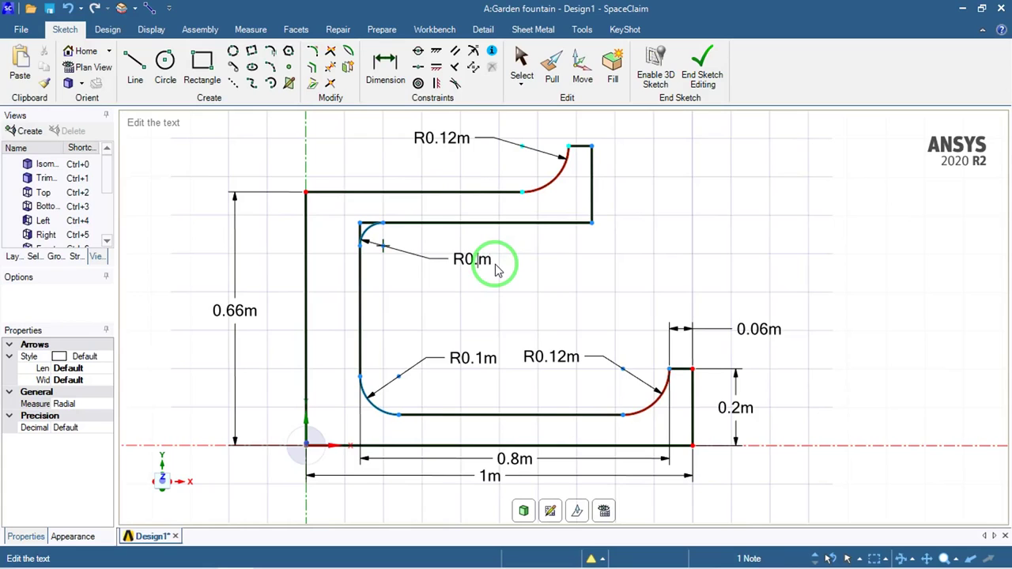
pyautogui.press('Return')
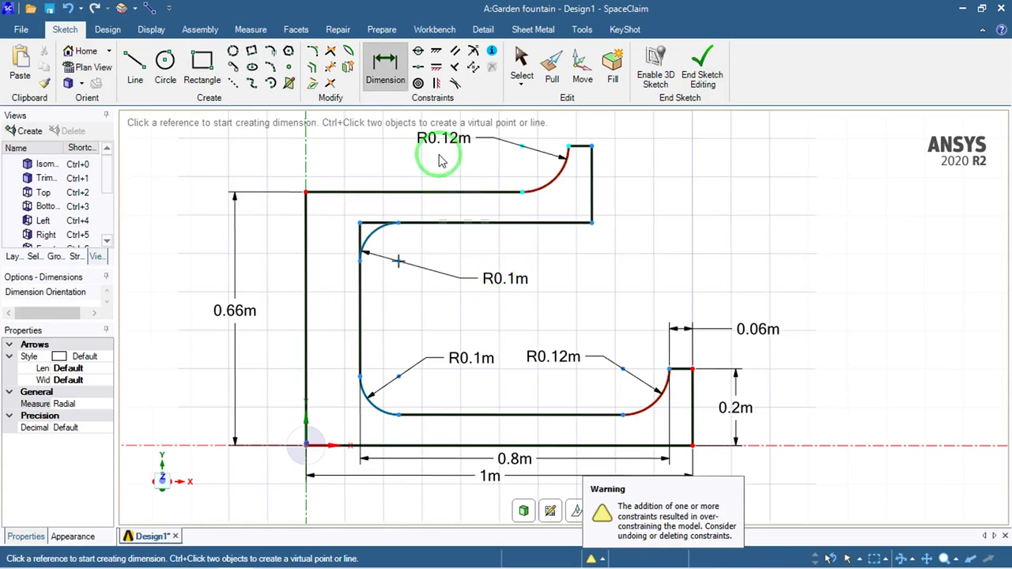
pyautogui.press('Escape')
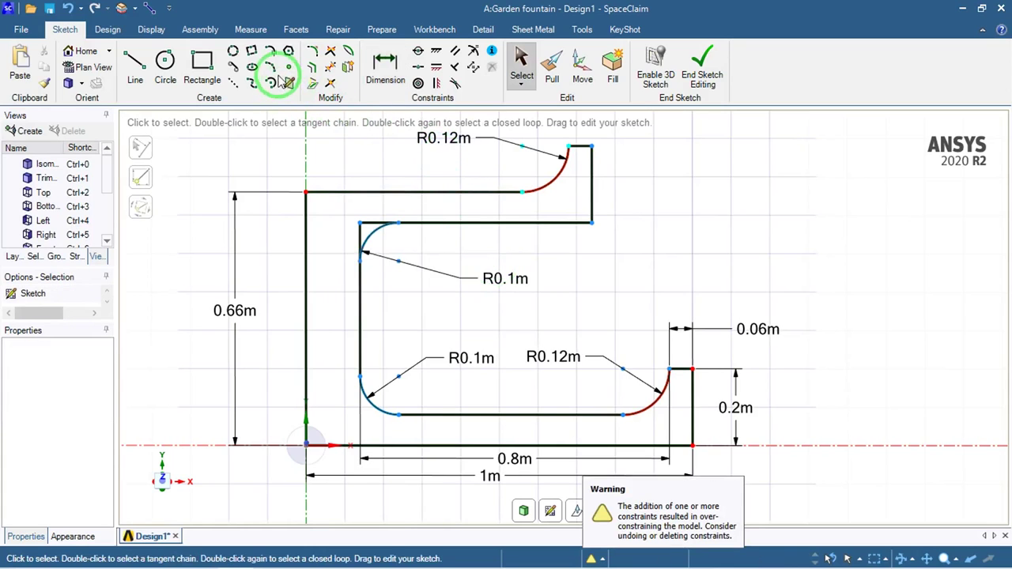
# Trim the two leftover line segments at the corner outside the arc under the upper basin
pyautogui.click(331, 68)
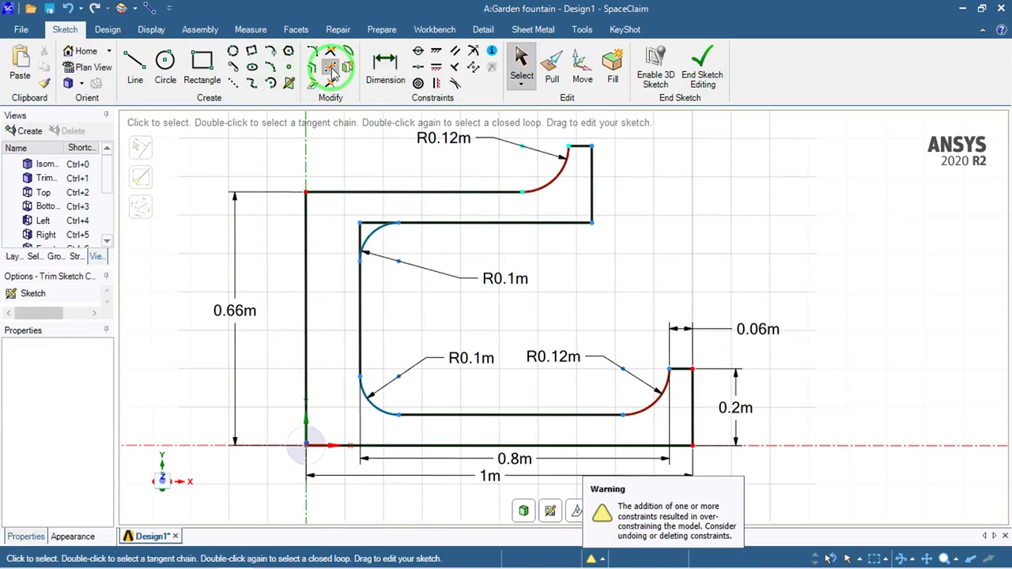
pyautogui.click(368, 224)
pyautogui.click(360, 237)
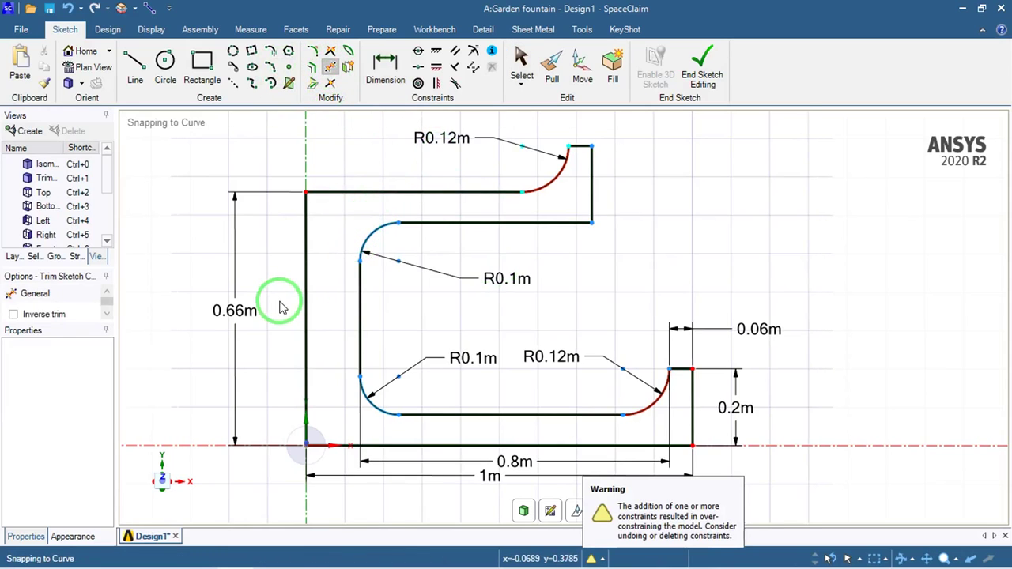
pyautogui.press('Escape')
pyautogui.press('Escape')
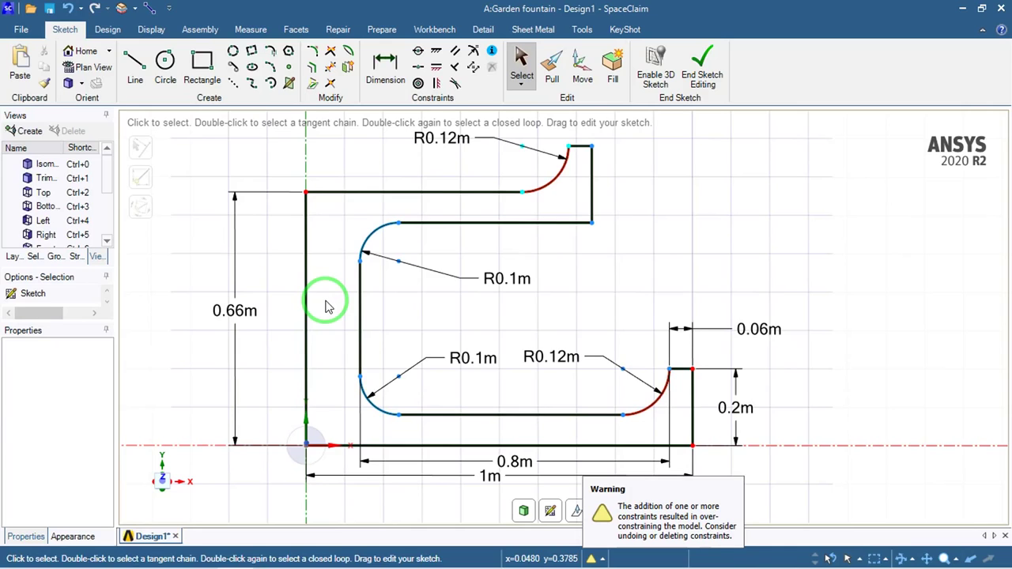
# Turn the closed fountain profile into a surface with the Pull tool and widen the side pane
pyautogui.scroll(-3, 542, 250)
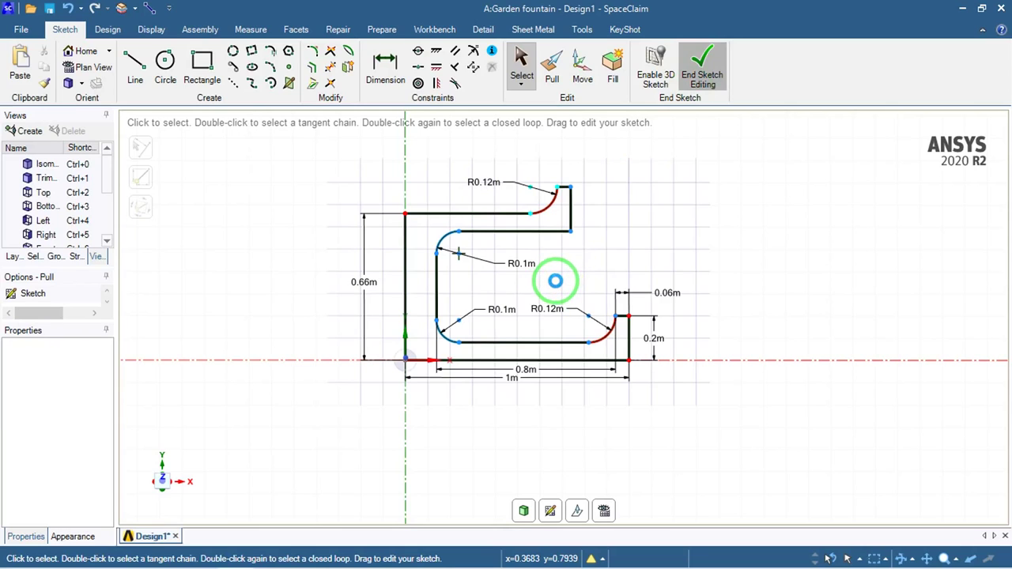
pyautogui.press('p')
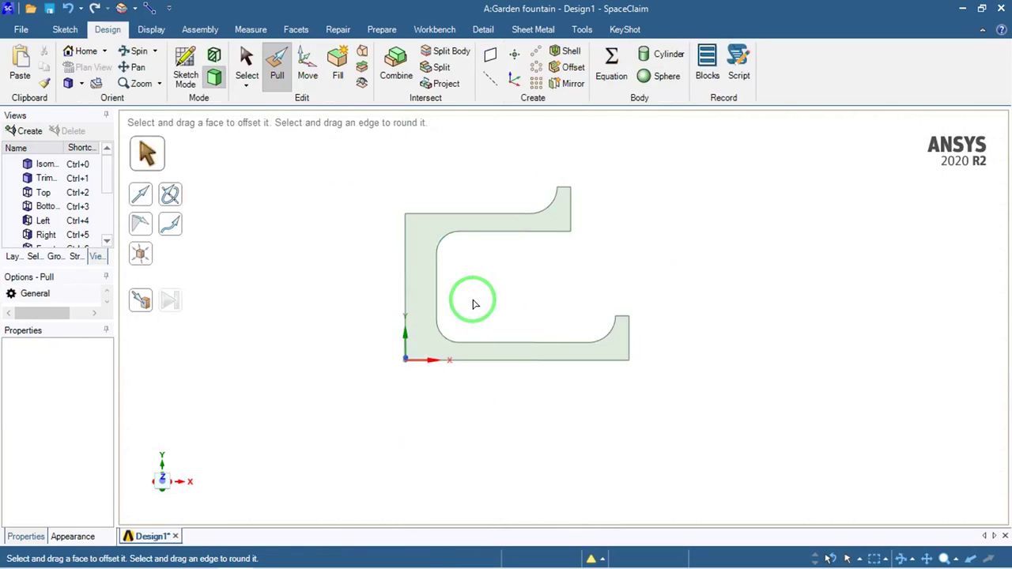
pyautogui.moveTo(569, 277)
pyautogui.mouseDown(button='middle')
pyautogui.moveTo(556, 285)
pyautogui.moveTo(500, 266)
pyautogui.moveTo(515, 317)
pyautogui.moveTo(511, 334)
pyautogui.moveTo(498, 336)
pyautogui.mouseUp(button='middle')
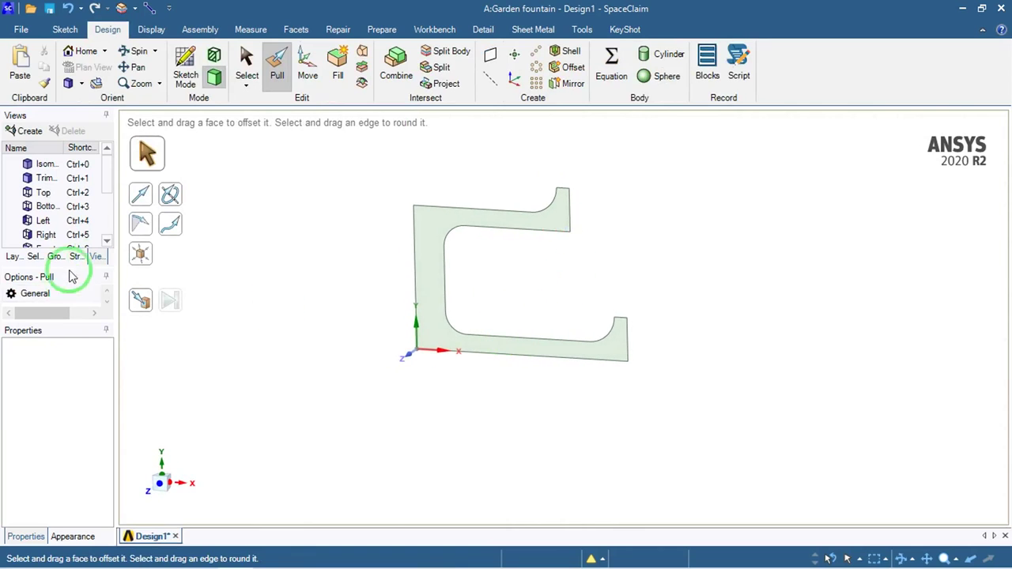
pyautogui.moveTo(116, 215); pyautogui.dragTo(233, 214)
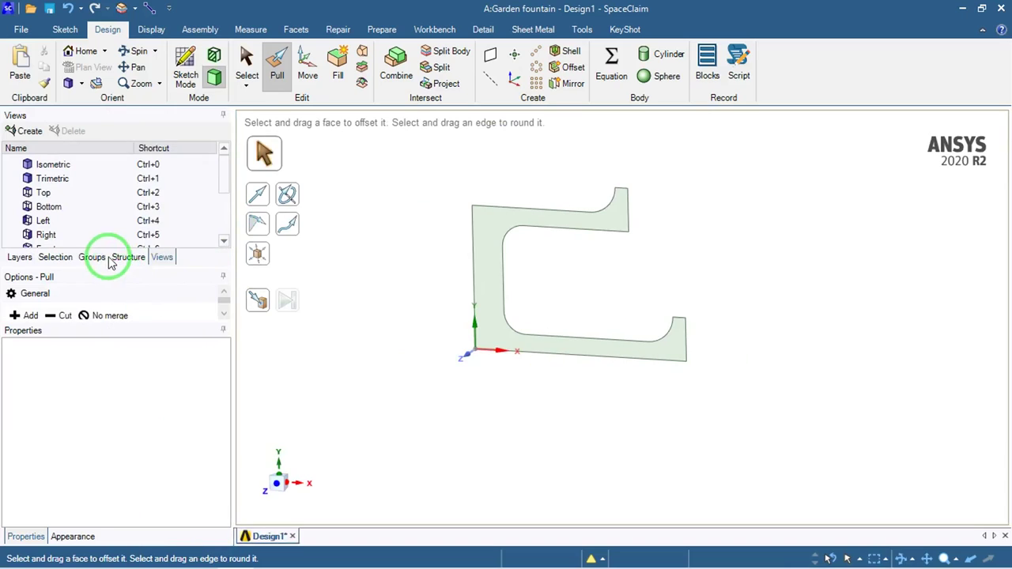
# Look through the side pane for the model structure and highlight the Surface body of the fountain profile
pyautogui.click(19, 258)
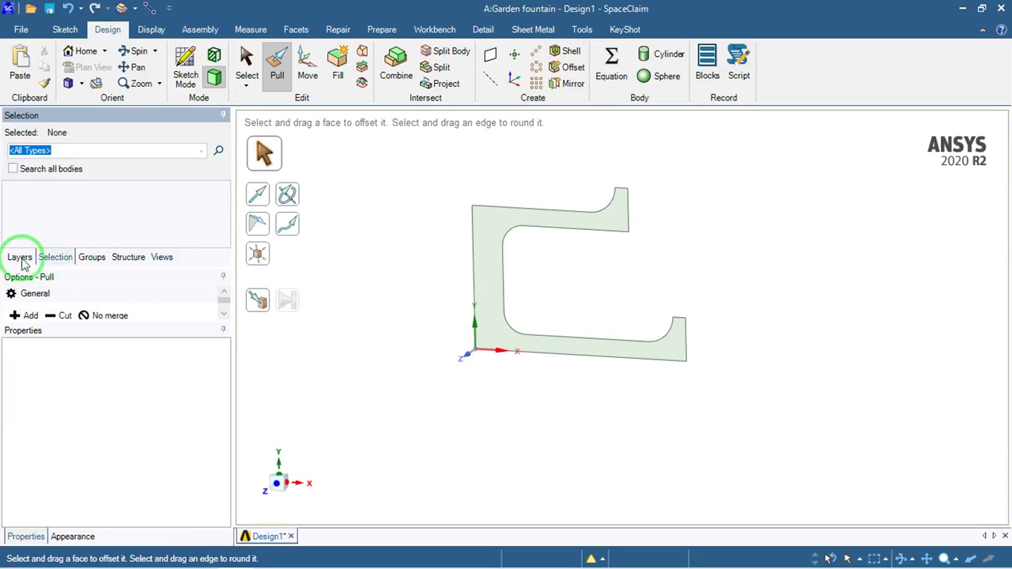
pyautogui.click(91, 261)
pyautogui.click(126, 257)
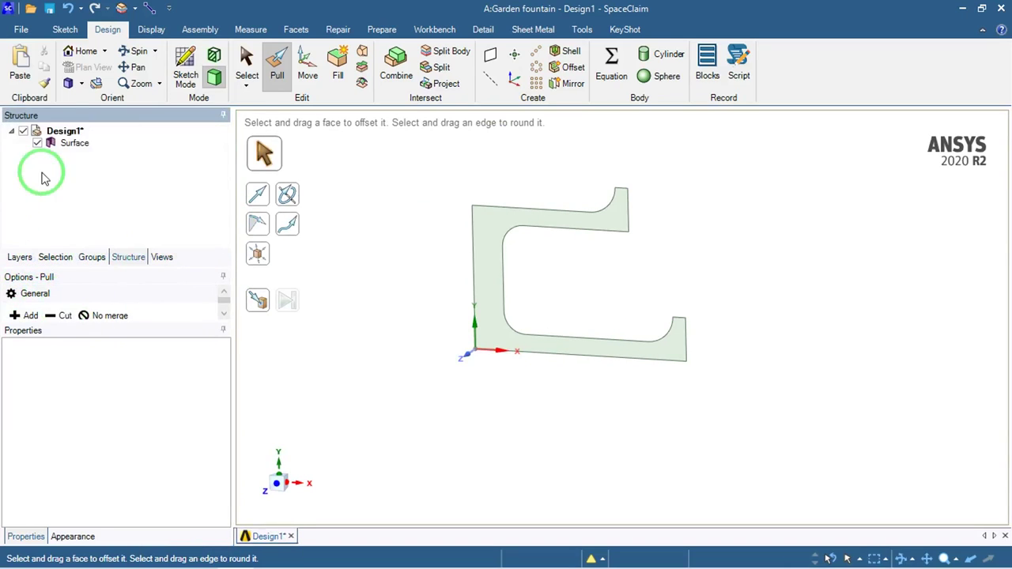
pyautogui.click(77, 146)
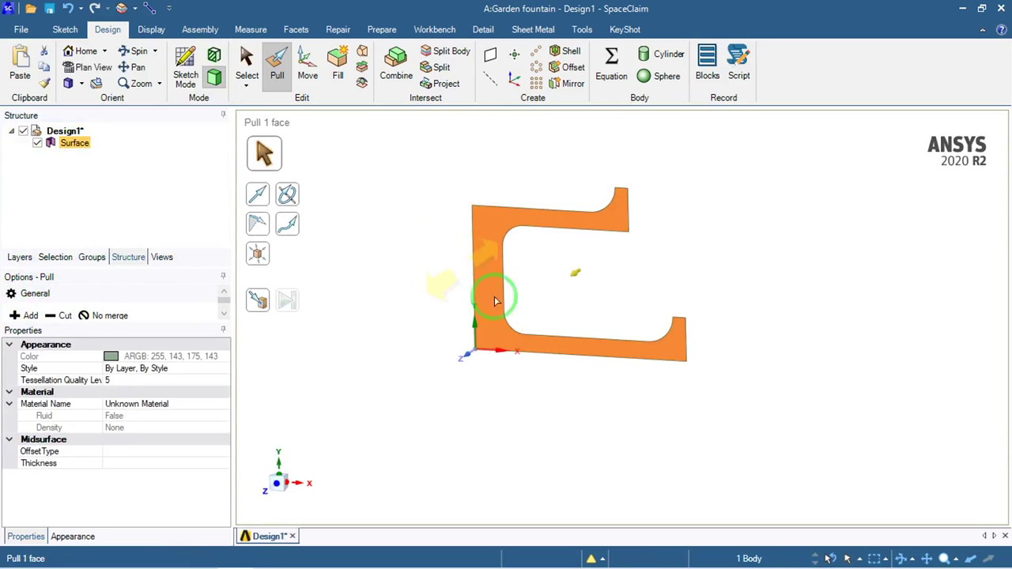
pyautogui.moveTo(513, 407)
pyautogui.mouseDown(button='middle')
pyautogui.moveTo(417, 371)
pyautogui.moveTo(596, 395)
pyautogui.moveTo(528, 427)
pyautogui.moveTo(519, 403)
pyautogui.moveTo(538, 379)
pyautogui.mouseUp(button='middle')
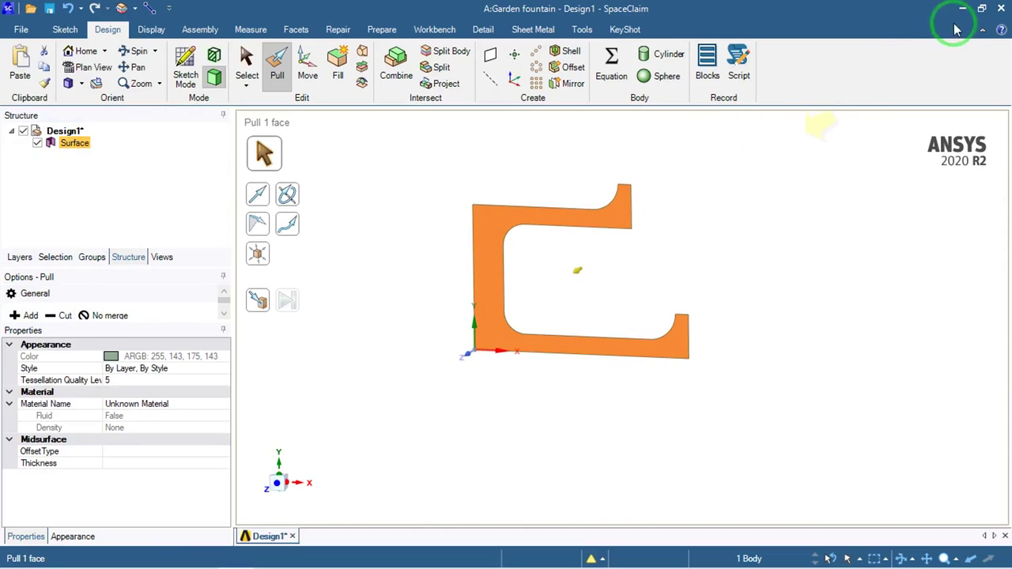
# Close SpaceClaim and open the Model cell of the Garden fountain static structural system in Mechanical
pyautogui.click(998, 14)
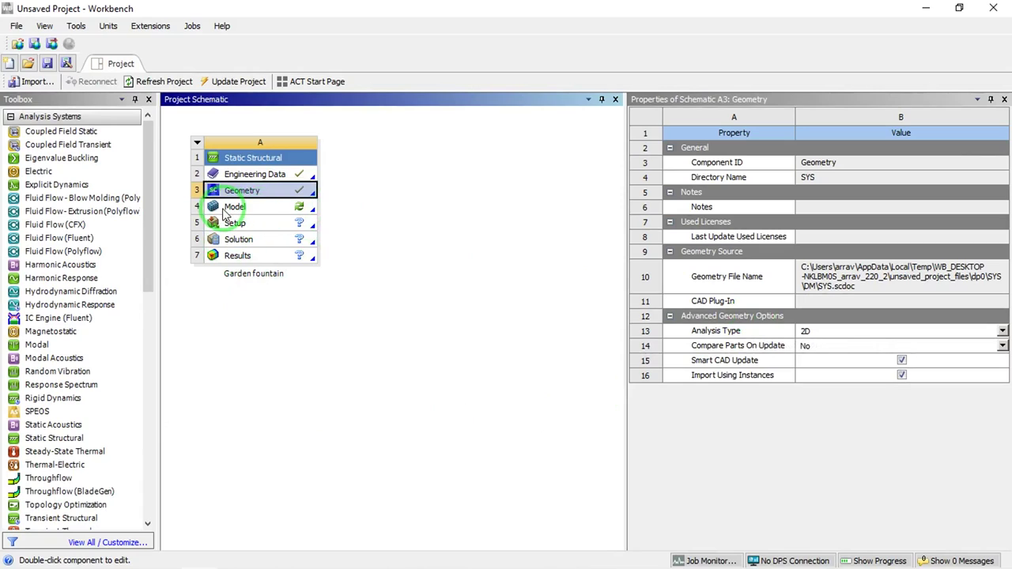
pyautogui.click(414, 360)
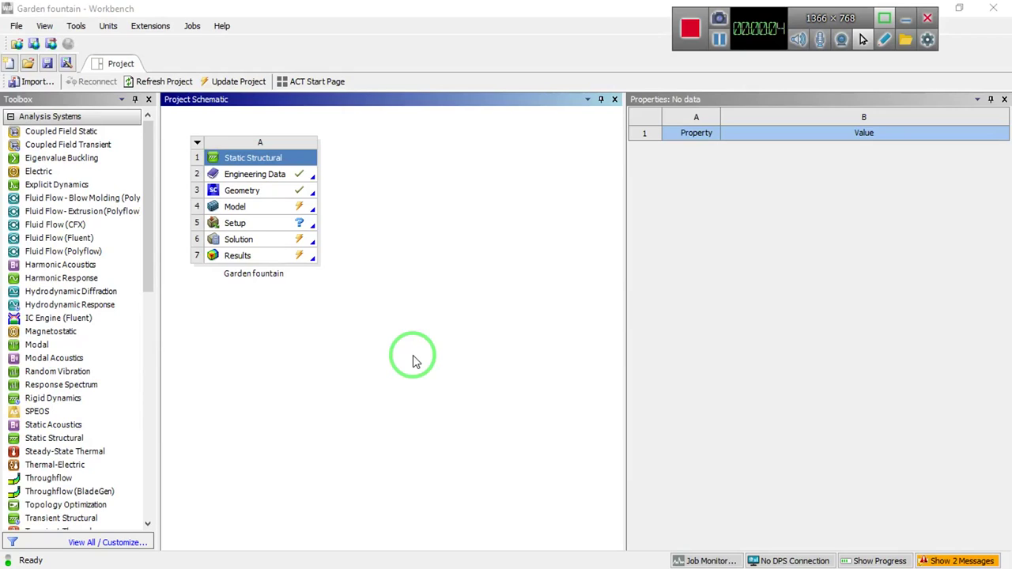
pyautogui.doubleClick(234, 207)
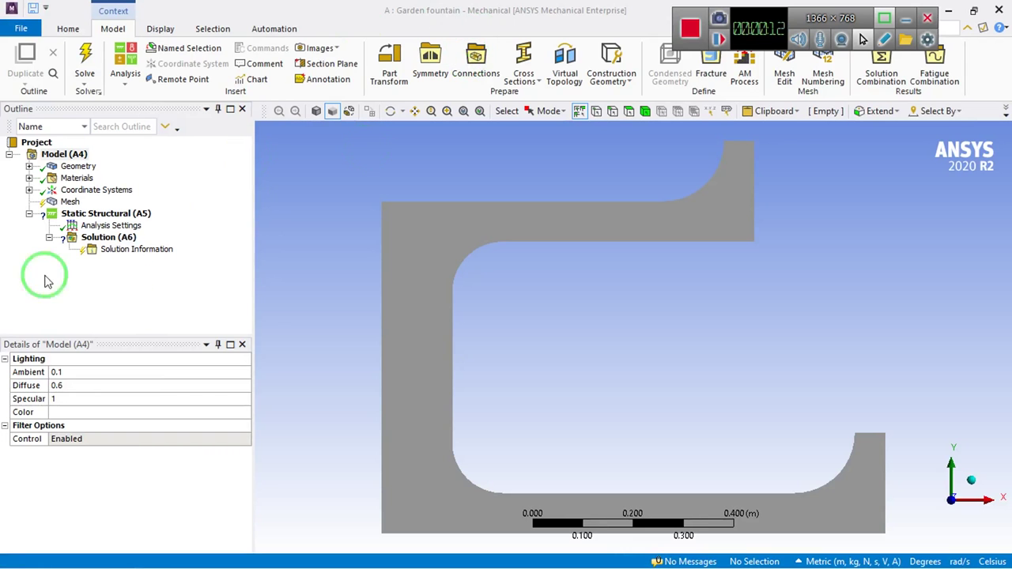
# Review the surface body's details and the Element Control options of the geometry
pyautogui.click(28, 167)
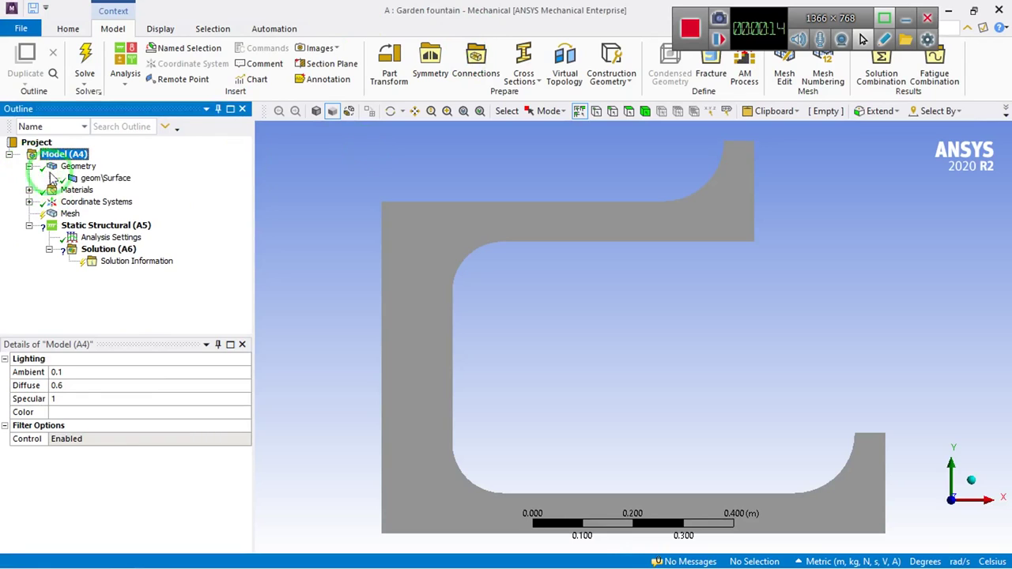
pyautogui.click(82, 180)
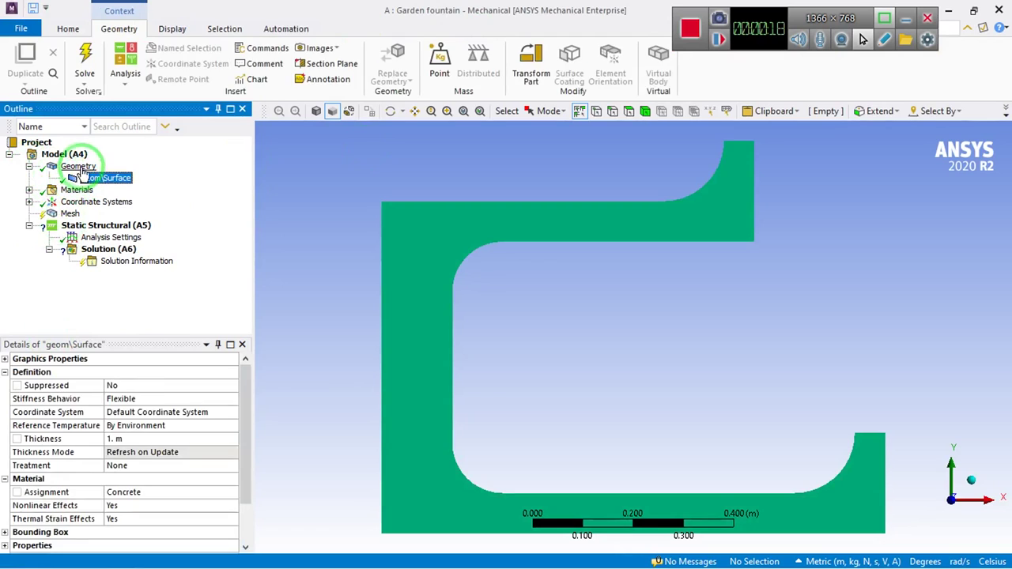
pyautogui.click(80, 167)
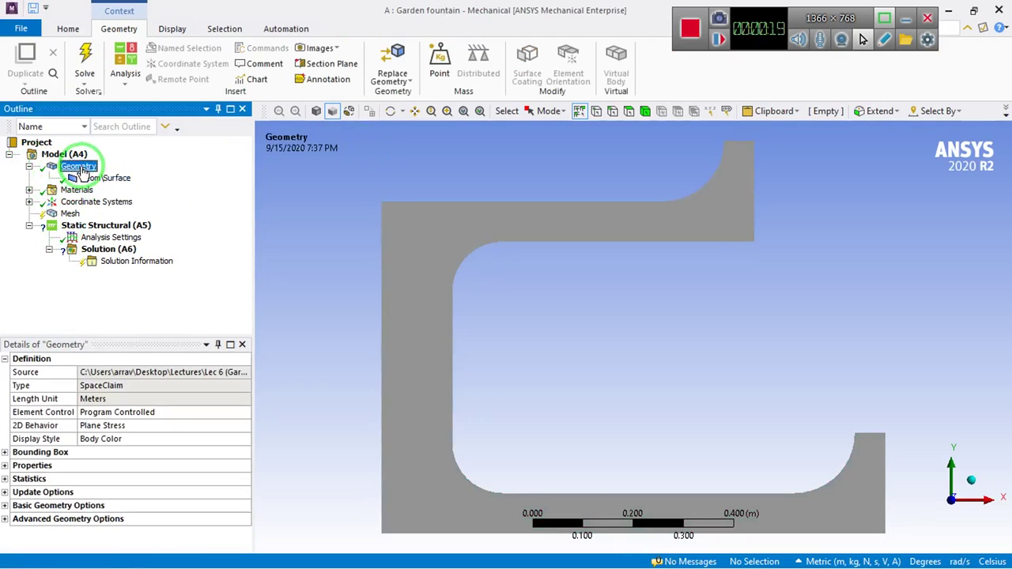
pyautogui.click(131, 412)
pyautogui.click(244, 412)
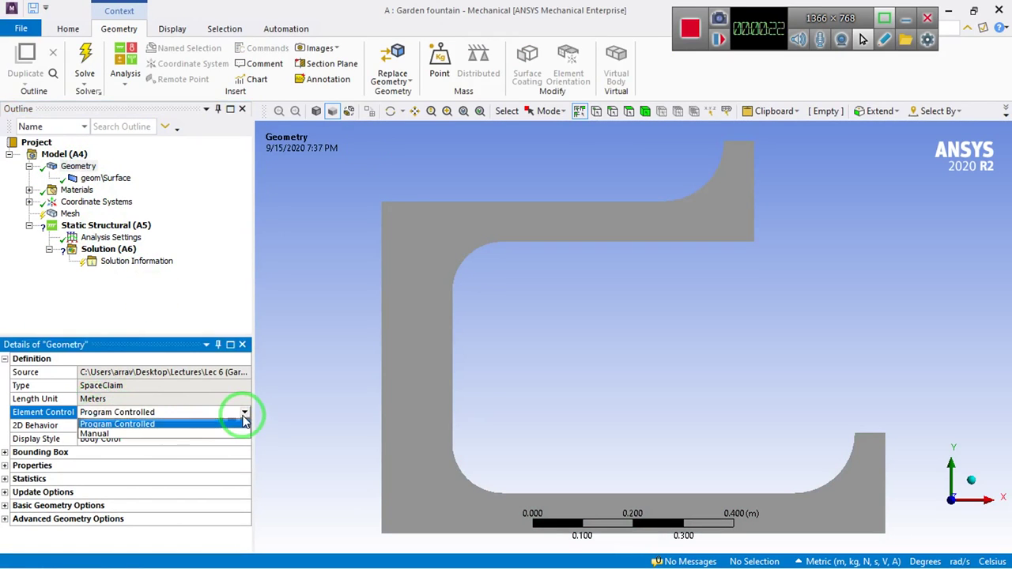
pyautogui.click(155, 425)
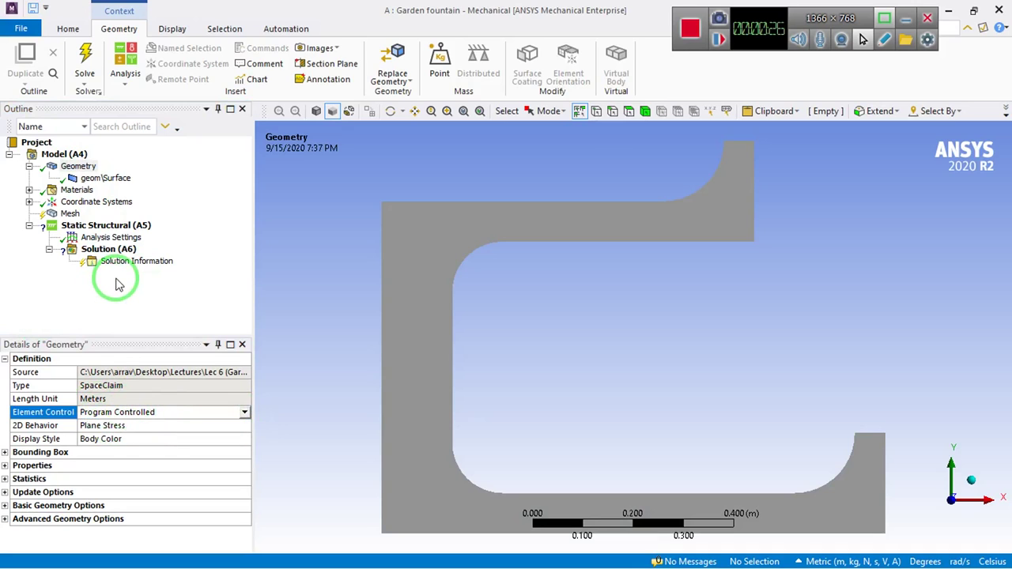
# Set the geometry's 2D Behavior to Axisymmetric and check the material assignment of the surface body
pyautogui.click(115, 425)
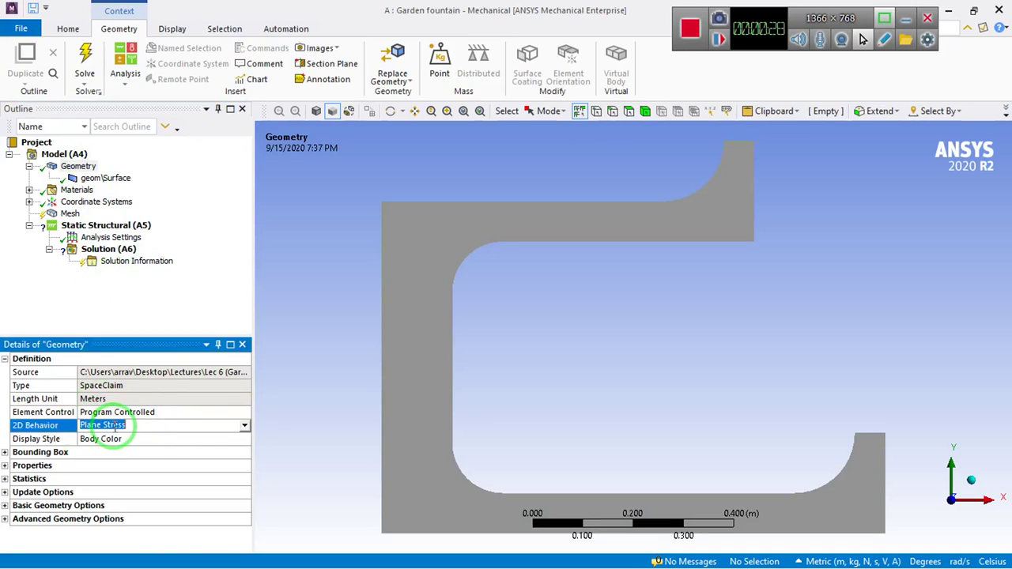
pyautogui.click(245, 427)
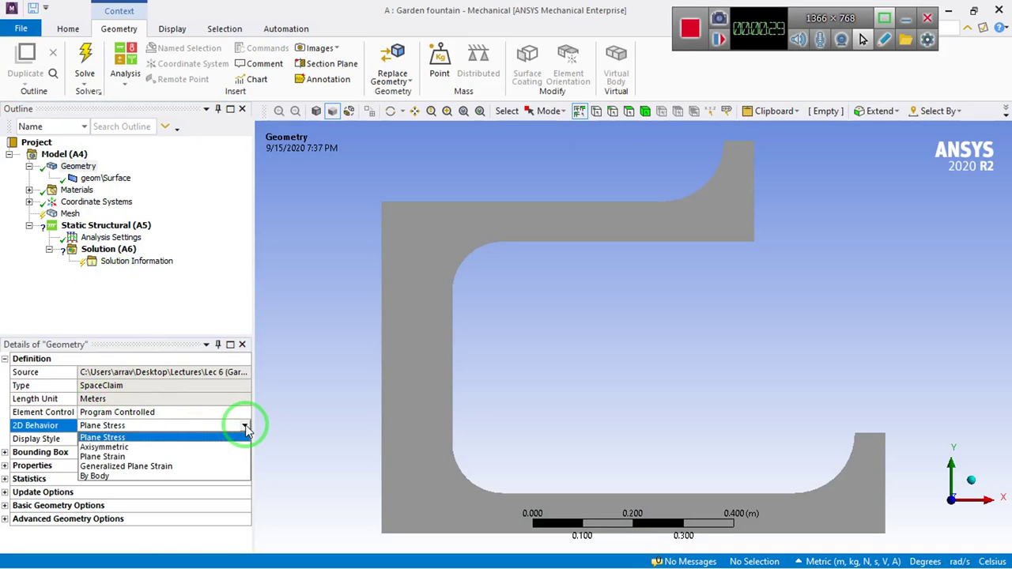
pyautogui.click(113, 449)
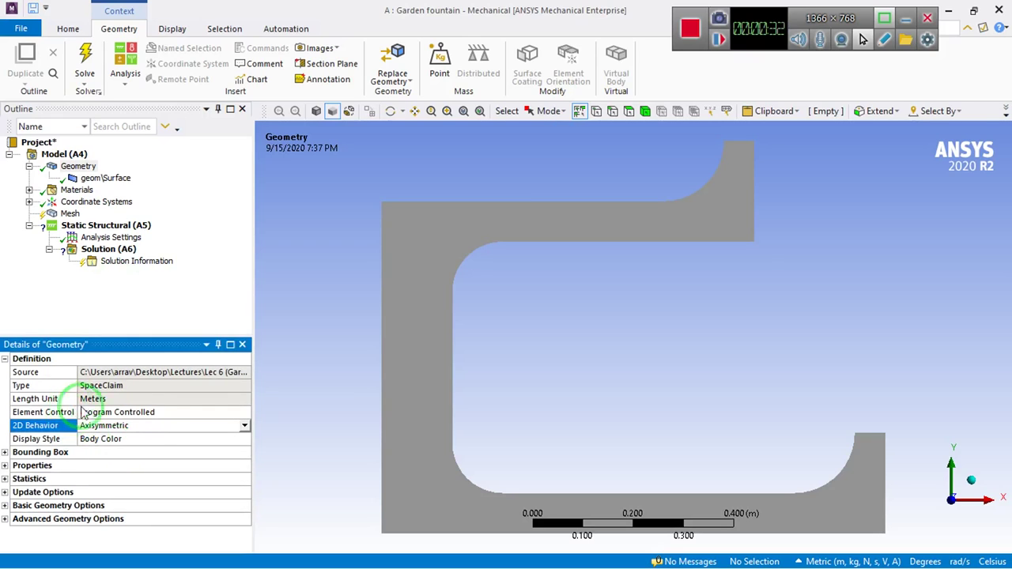
pyautogui.click(92, 181)
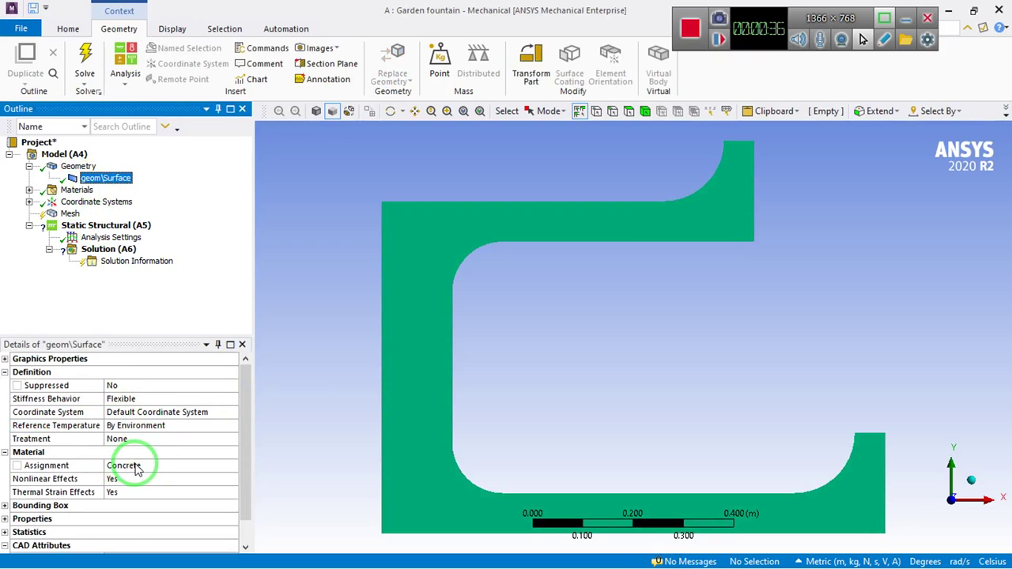
pyautogui.click(29, 166)
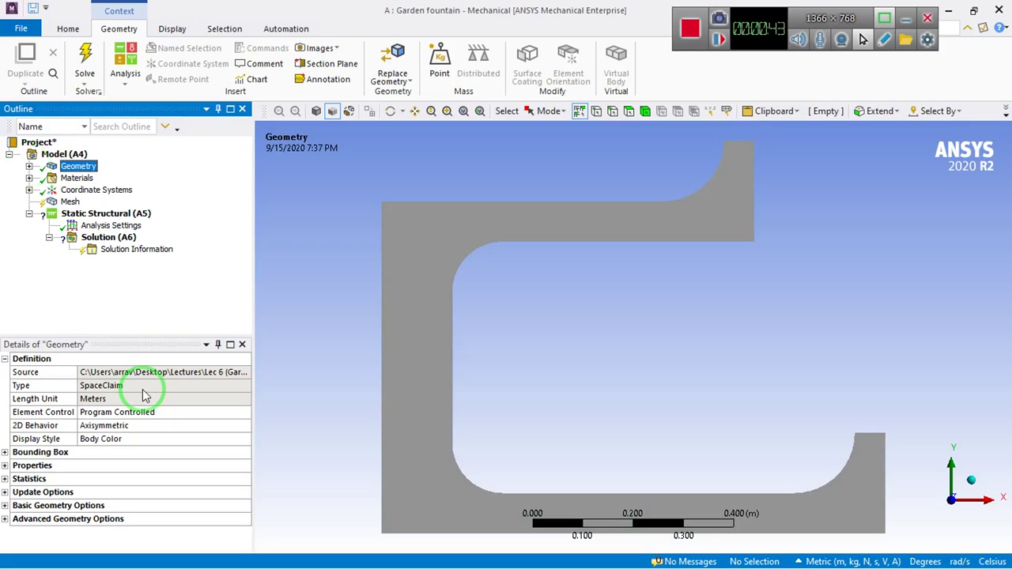
# Add a mesh method scoped to the fountain body and set it to Triangles
pyautogui.click(71, 202)
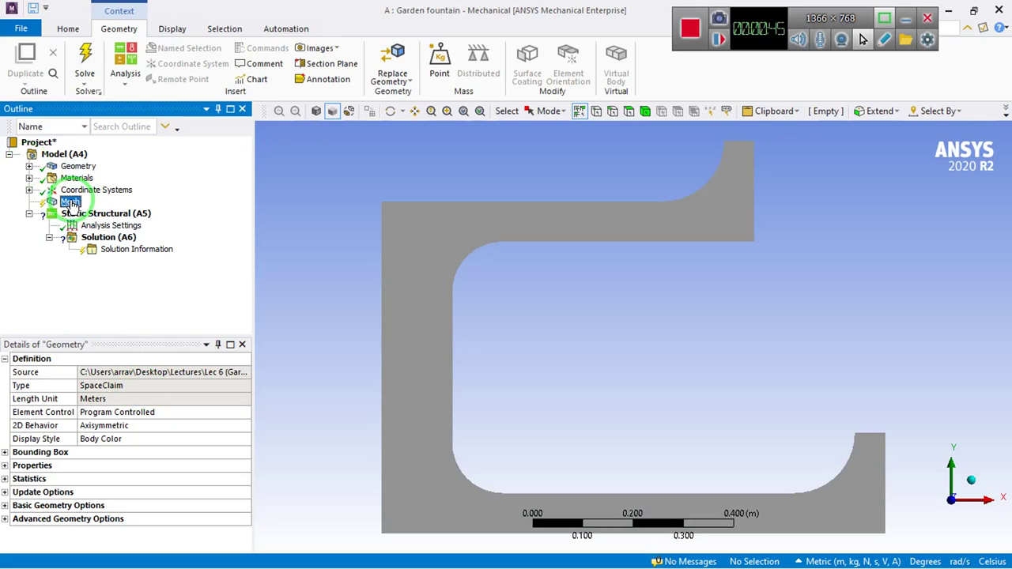
pyautogui.rightClick(71, 203)
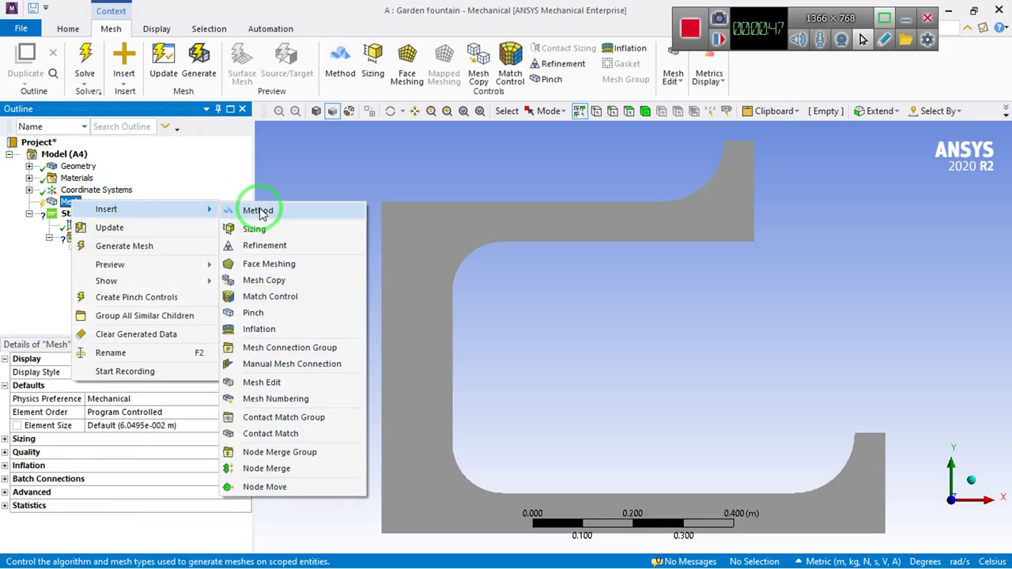
pyautogui.click(260, 205)
pyautogui.click(120, 386)
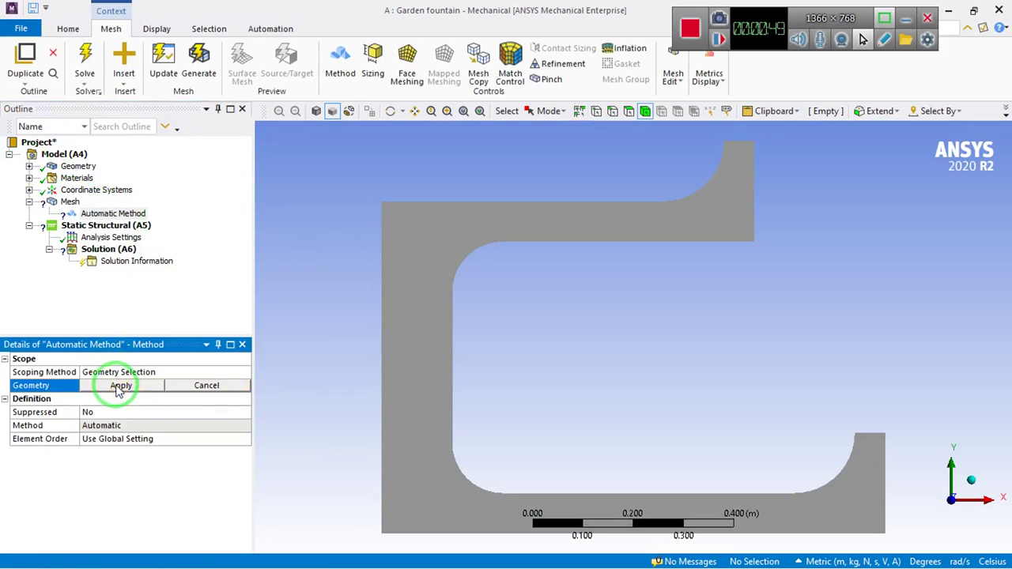
pyautogui.click(434, 277)
pyautogui.click(121, 385)
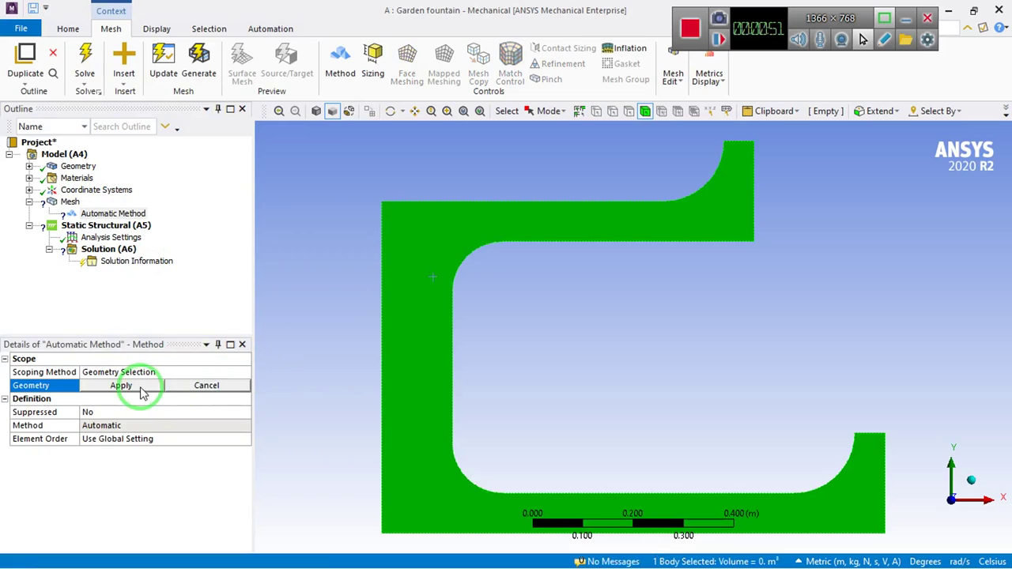
pyautogui.click(146, 431)
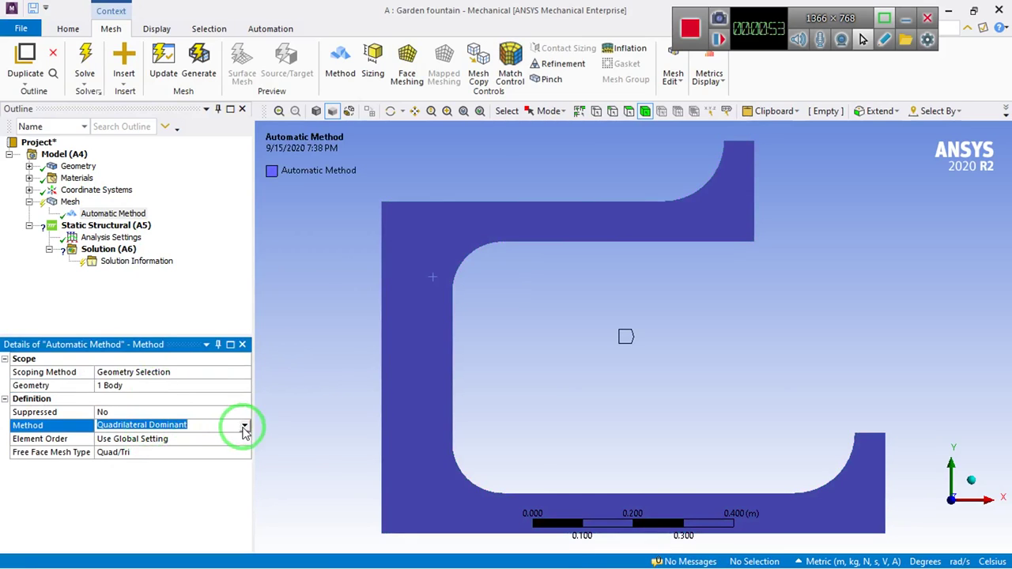
pyautogui.click(244, 425)
pyautogui.click(125, 448)
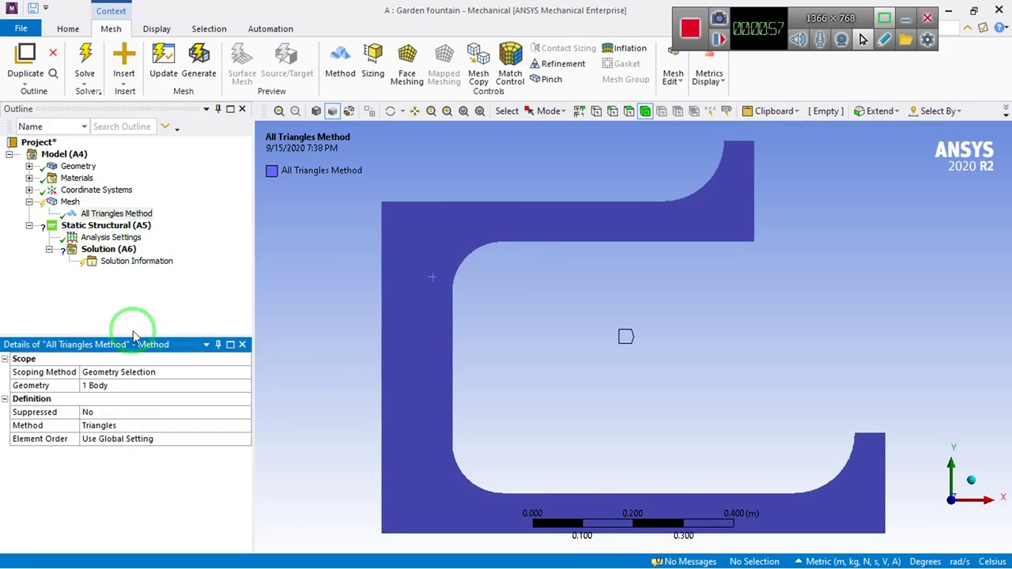
# Set the global mesh Element Order to Linear
pyautogui.click(69, 204)
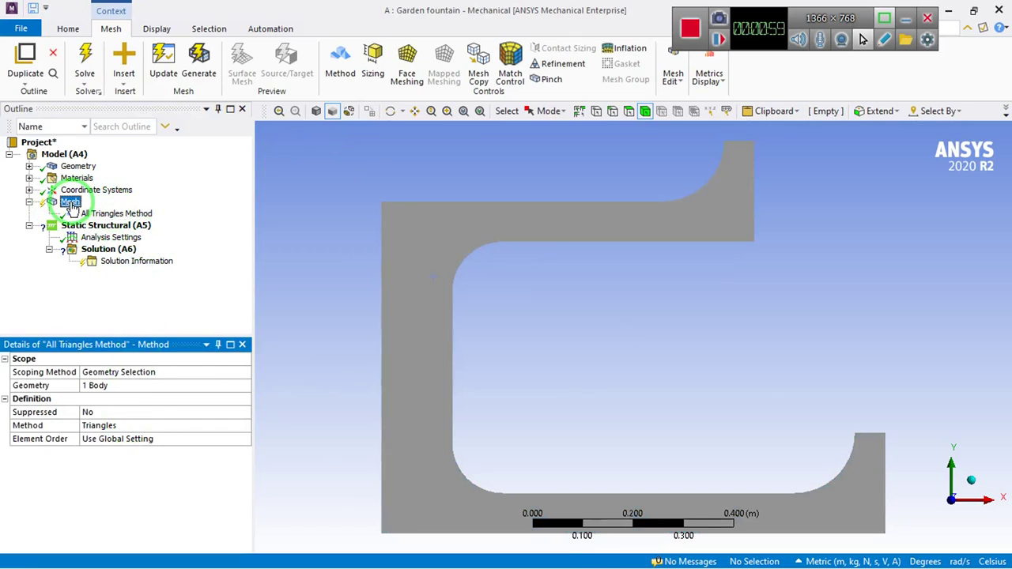
pyautogui.rightClick(69, 204)
pyautogui.moveTo(103, 211)
pyautogui.click(69, 204)
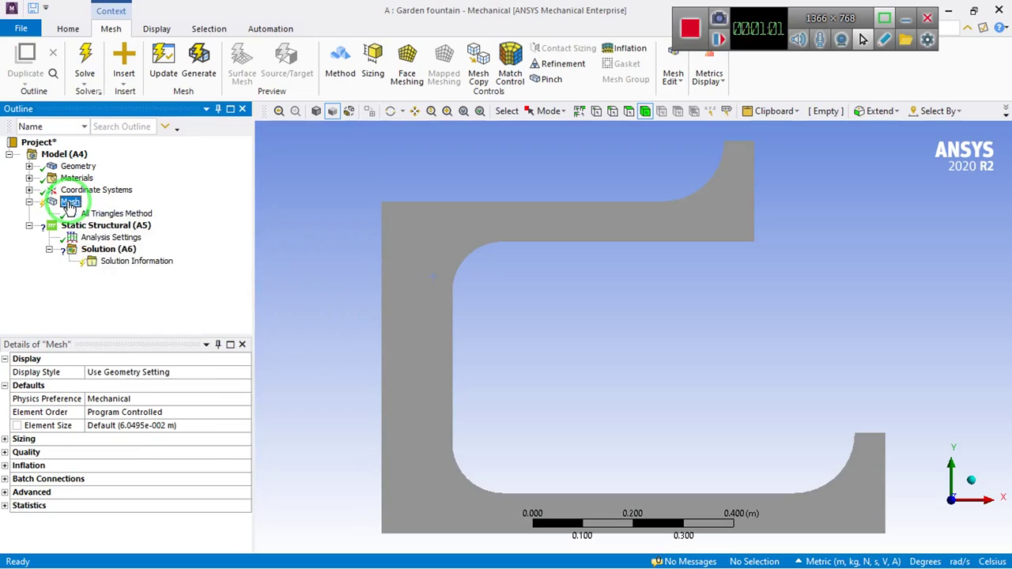
pyautogui.click(168, 413)
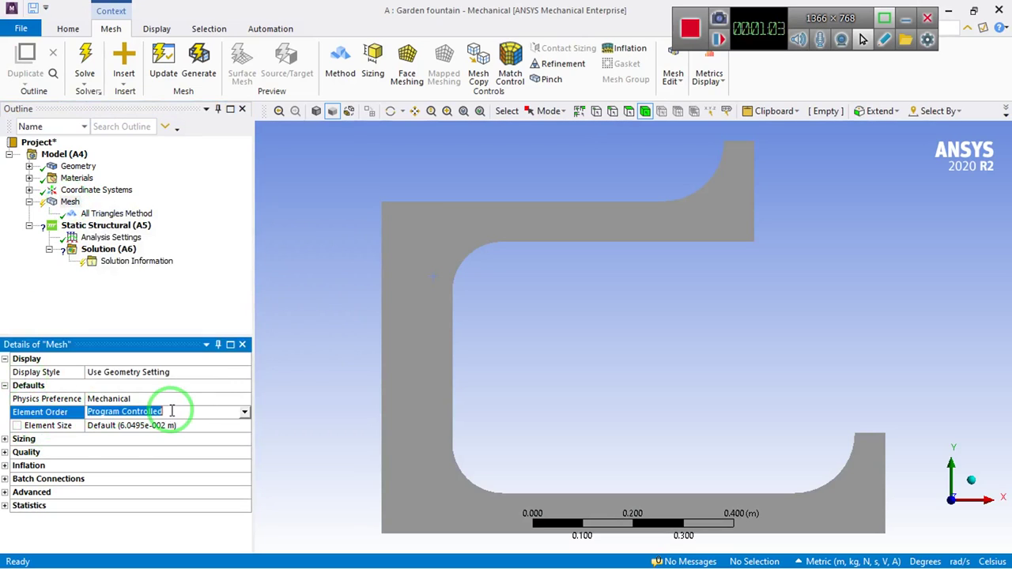
pyautogui.click(244, 412)
pyautogui.click(105, 434)
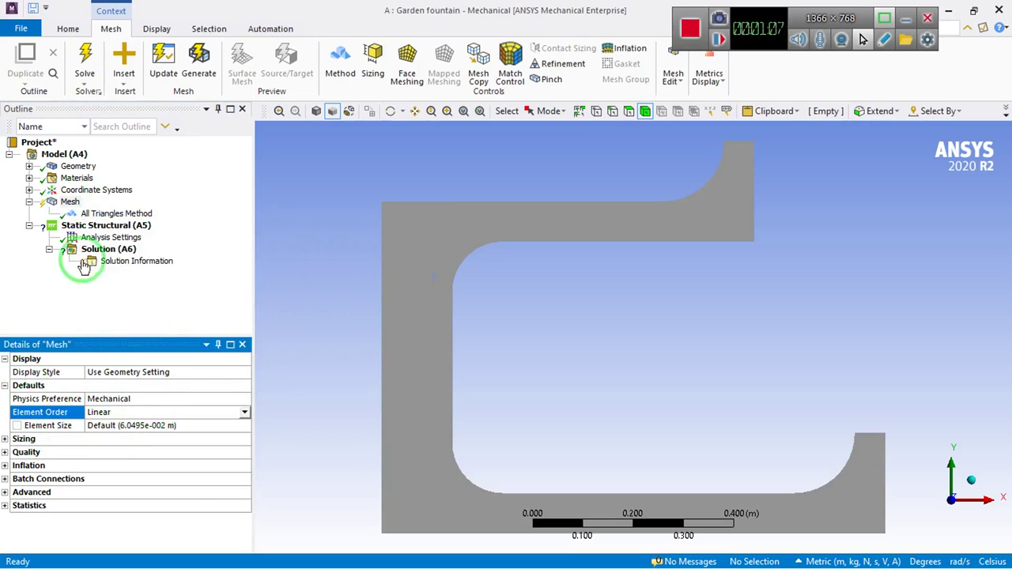
# Add a mesh sizing control scoped to the fountain's face
pyautogui.rightClick(70, 203)
pyautogui.moveTo(111, 209)
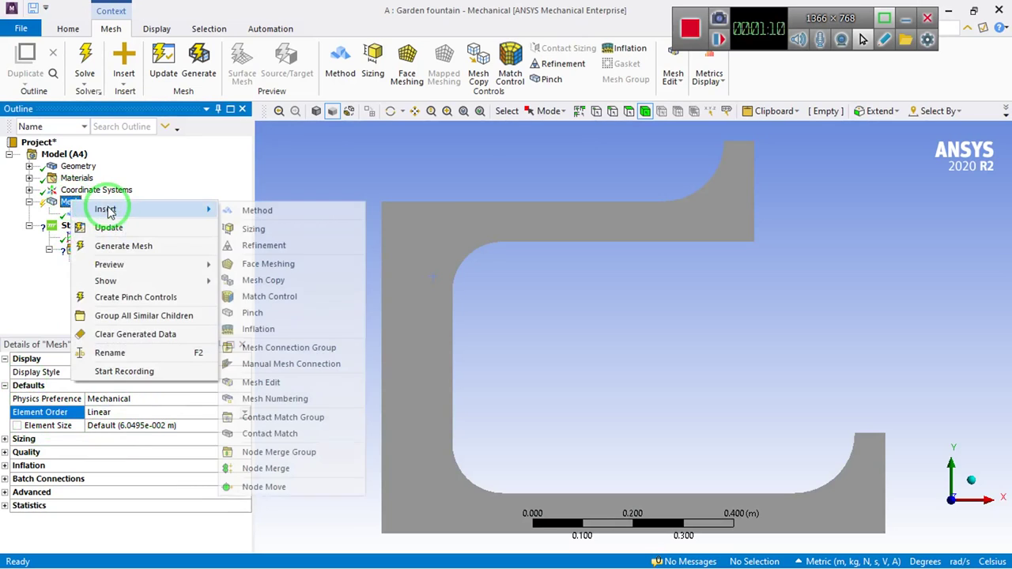
pyautogui.click(266, 229)
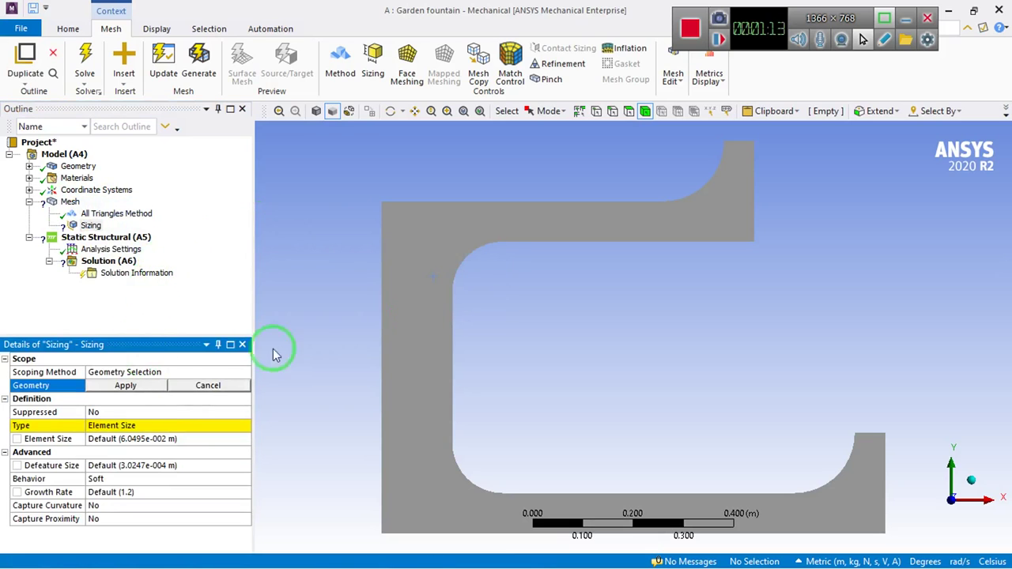
pyautogui.click(468, 230)
pyautogui.click(131, 385)
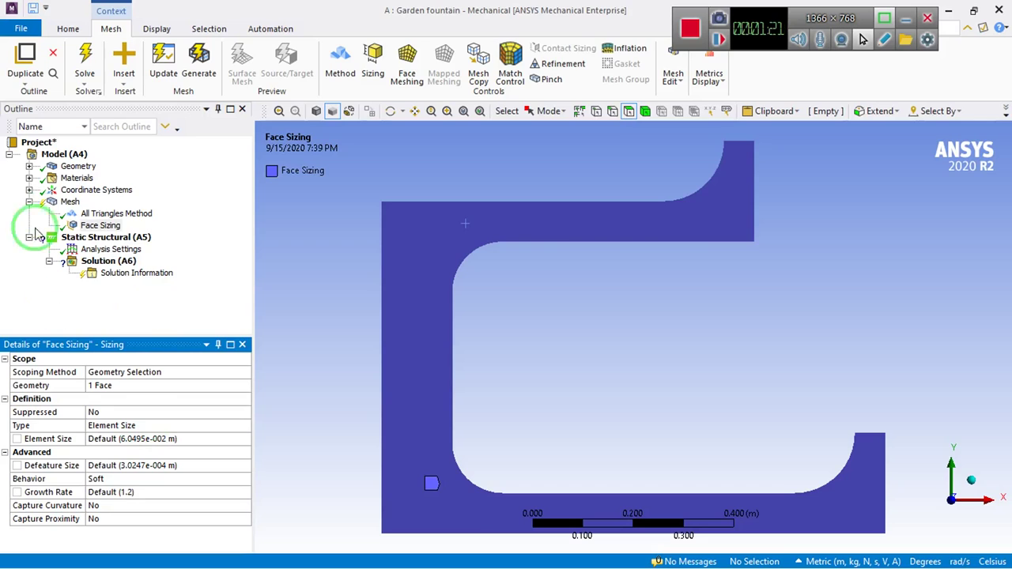
# Generate the triangular mesh on the fountain profile and inspect it
pyautogui.rightClick(70, 204)
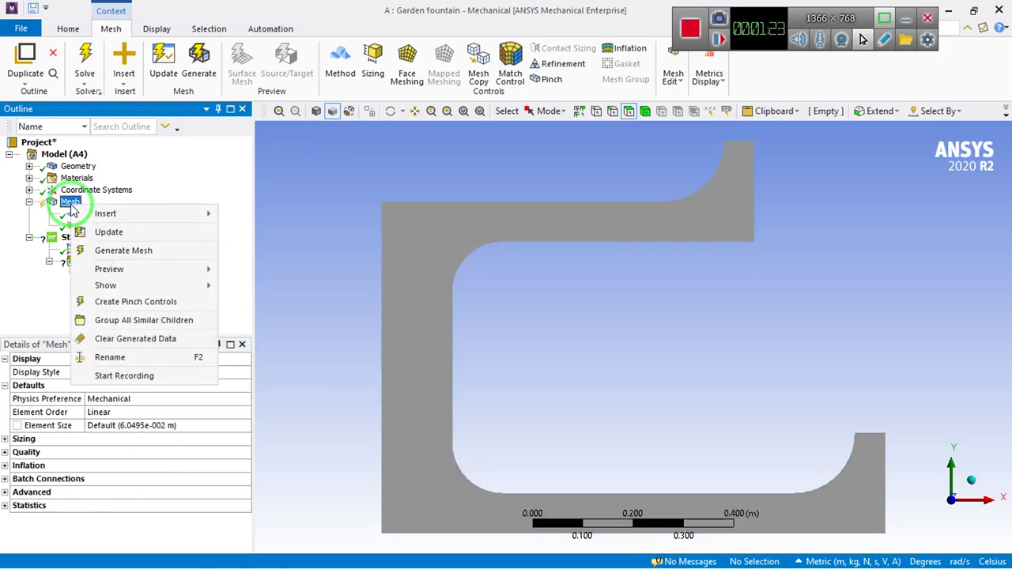
pyautogui.click(90, 185)
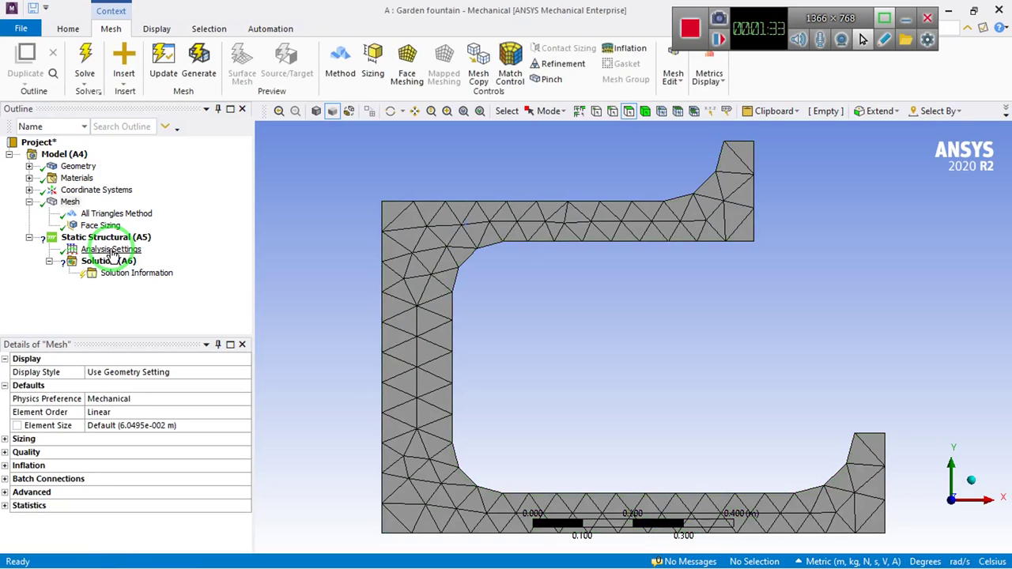
pyautogui.scroll(-2, 507, 296)
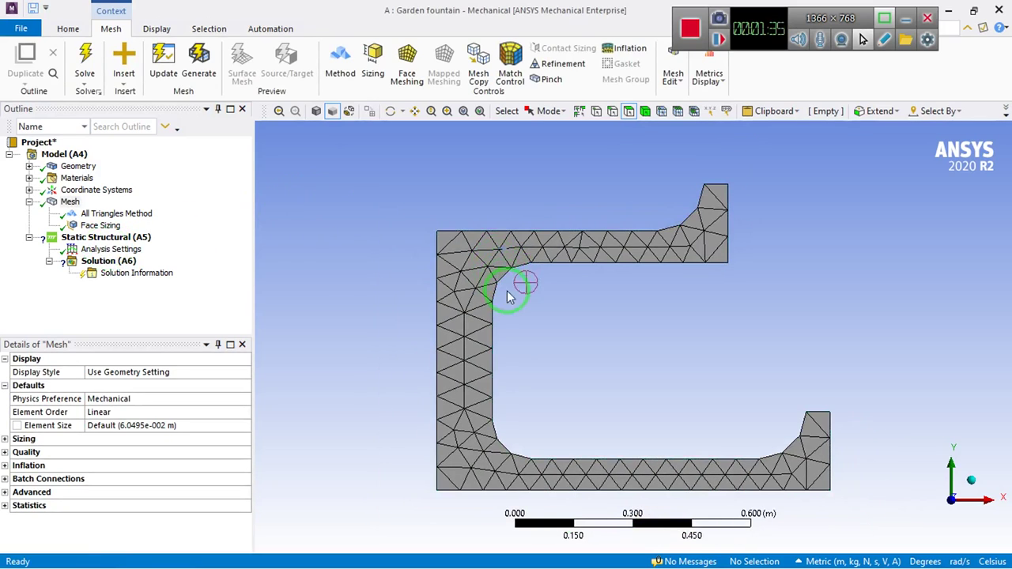
pyautogui.moveTo(557, 338); pyautogui.dragTo(541, 299)
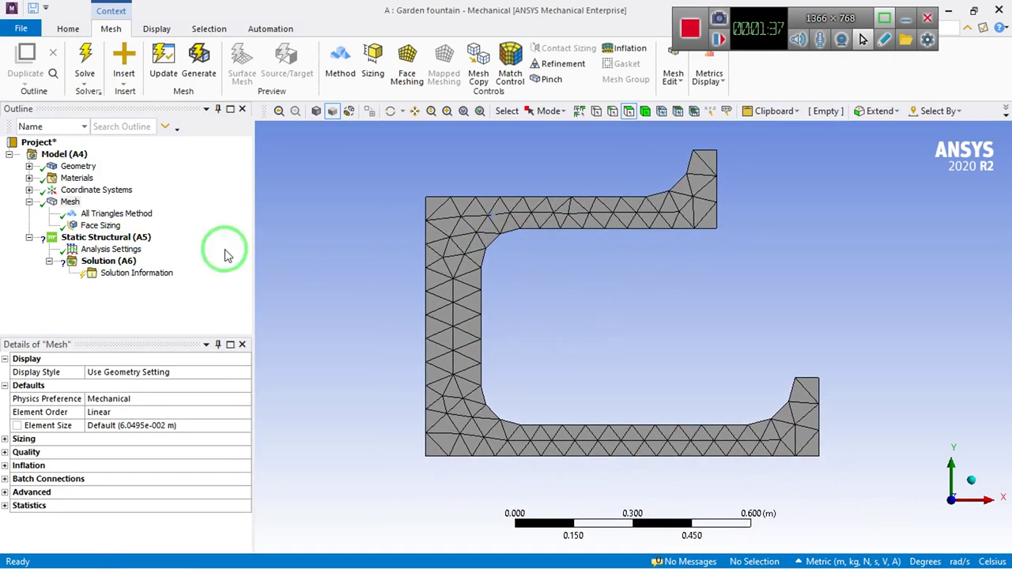
# Set the face sizing's element size to 0.03 m and regenerate the mesh
pyautogui.click(97, 225)
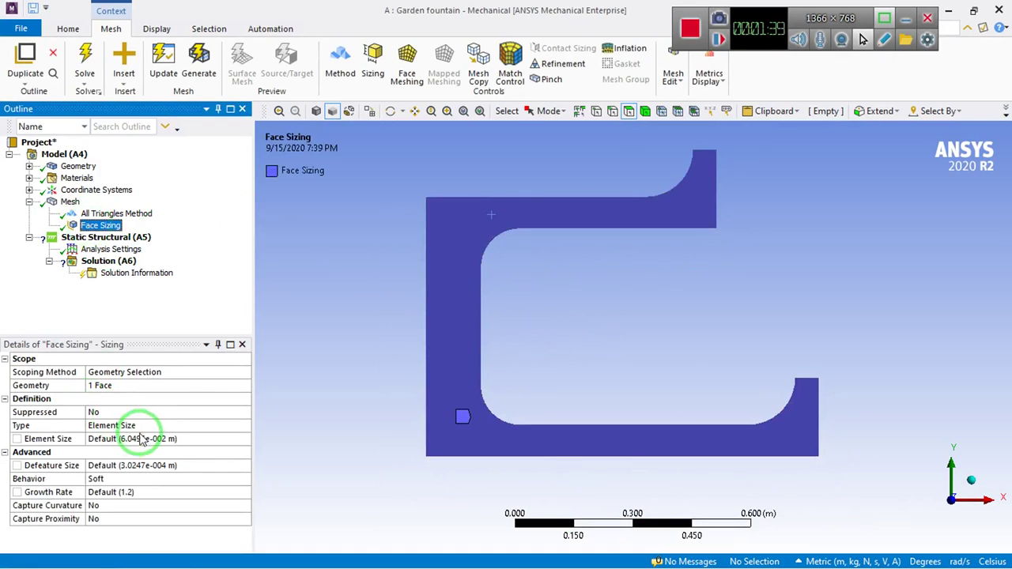
pyautogui.click(136, 440)
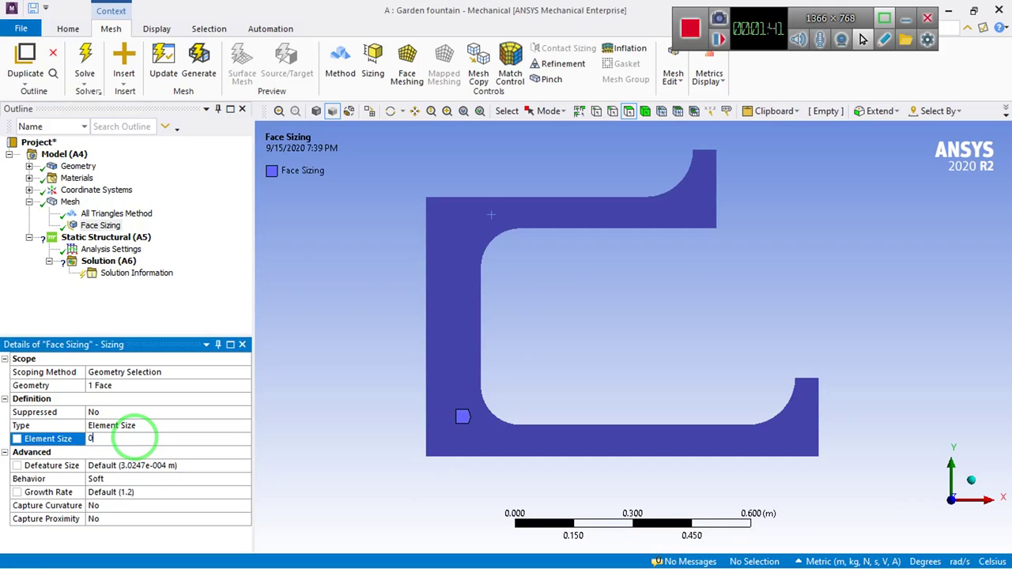
pyautogui.write('0.03')
pyautogui.press('Return')
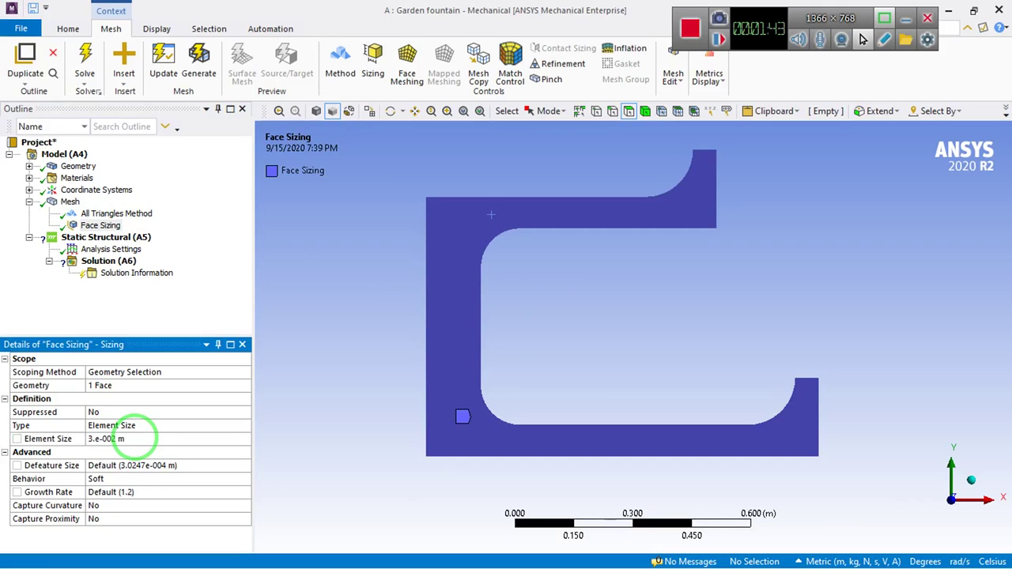
pyautogui.rightClick(71, 204)
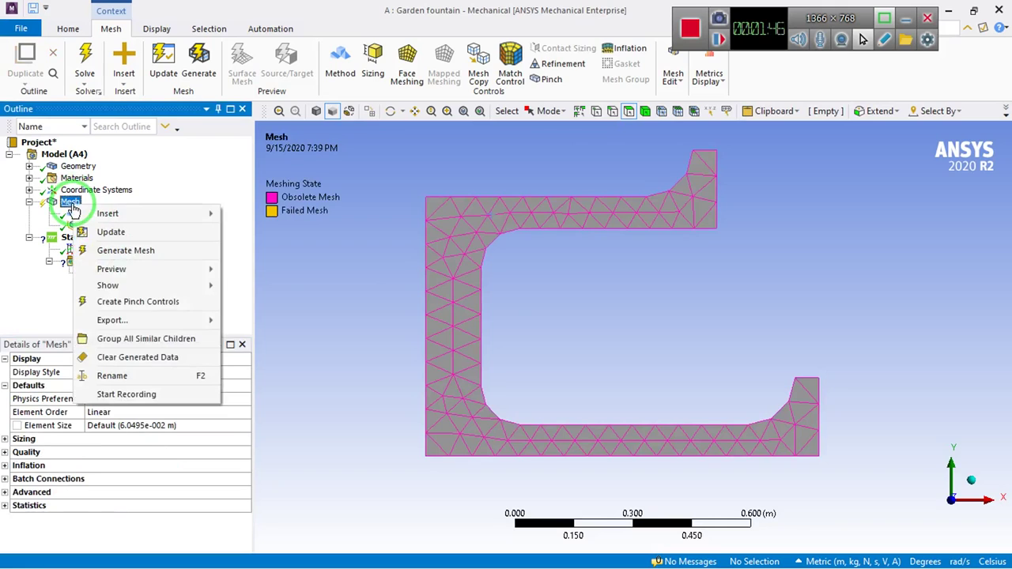
pyautogui.click(116, 251)
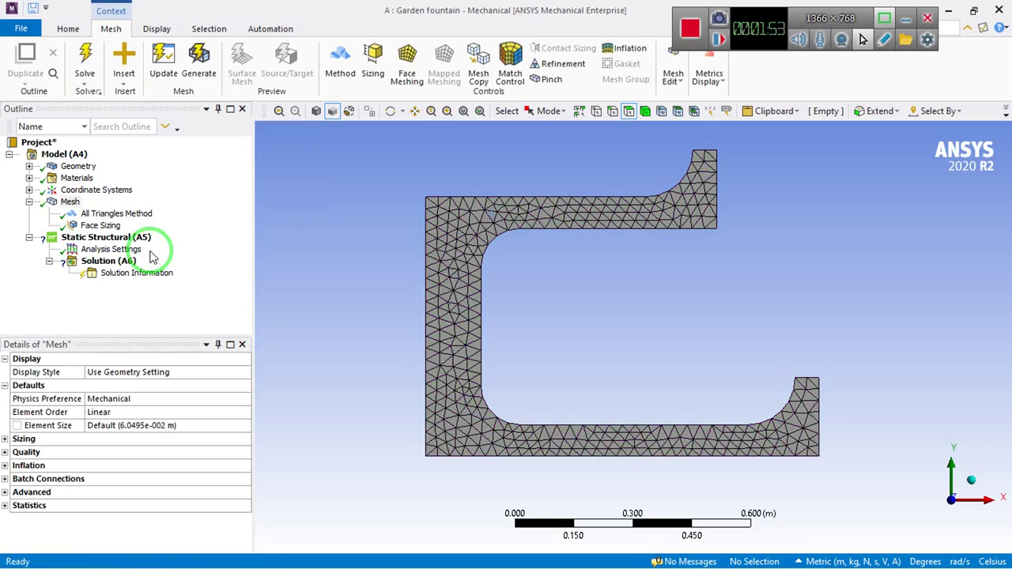
# Add a fixed support to the Static Structural analysis, scoped to the fountain's bottom edge
pyautogui.click(85, 239)
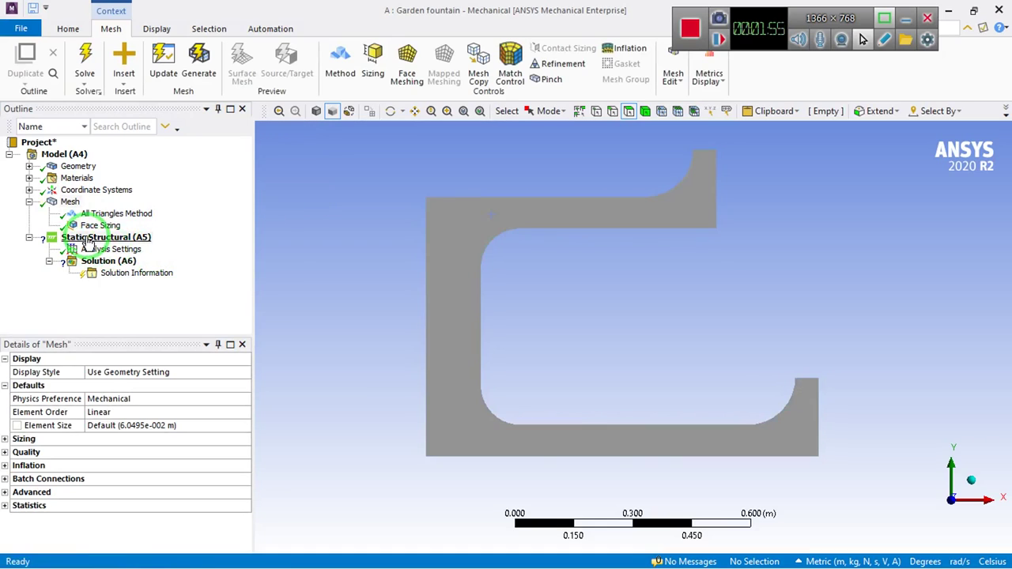
pyautogui.rightClick(88, 239)
pyautogui.moveTo(153, 246)
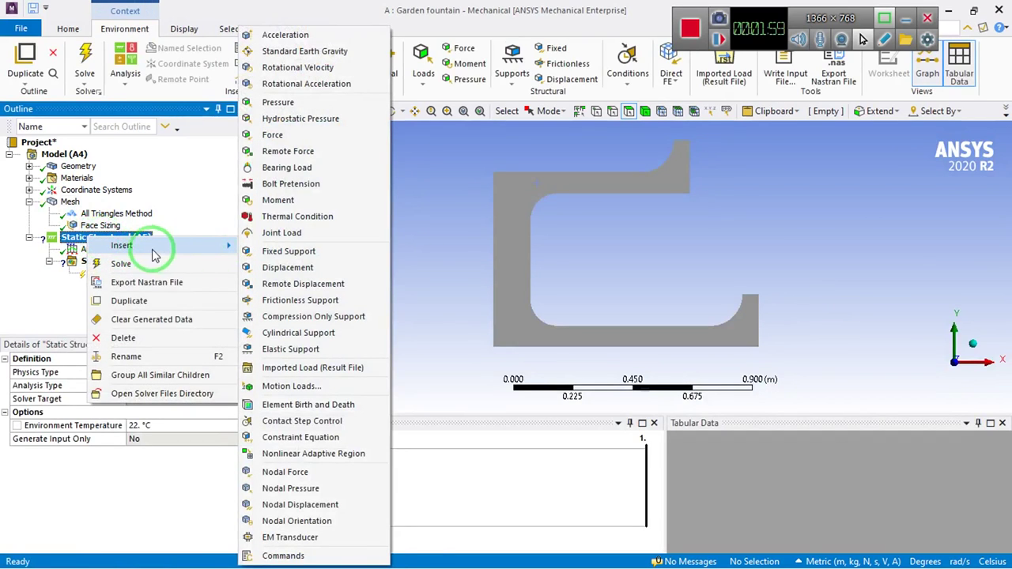
pyautogui.click(289, 253)
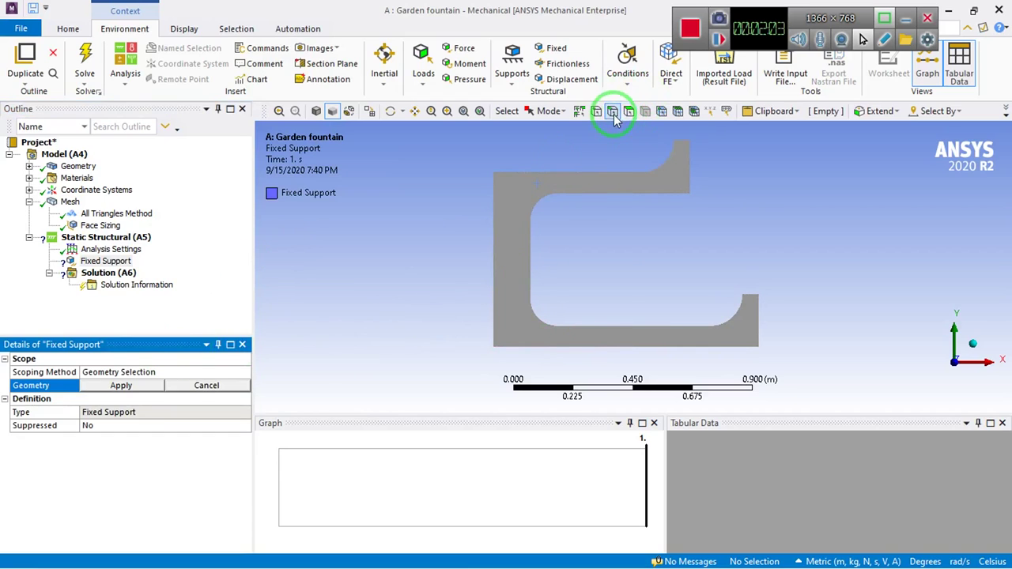
pyautogui.click(582, 347)
pyautogui.click(125, 390)
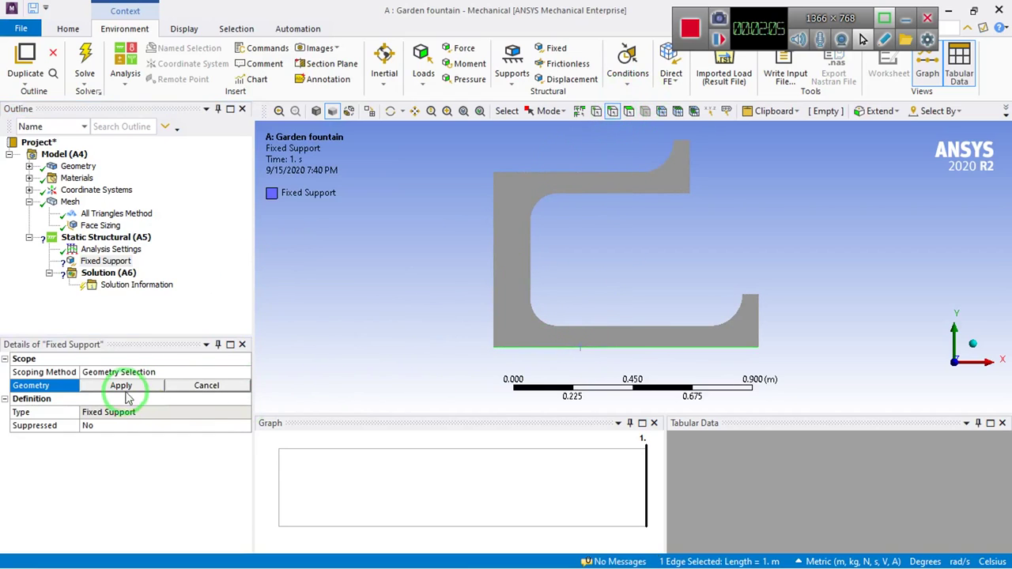
# Add a frictionless support scoped to the fountain's vertical edge on the symmetry axis
pyautogui.rightClick(89, 237)
pyautogui.moveTo(158, 247)
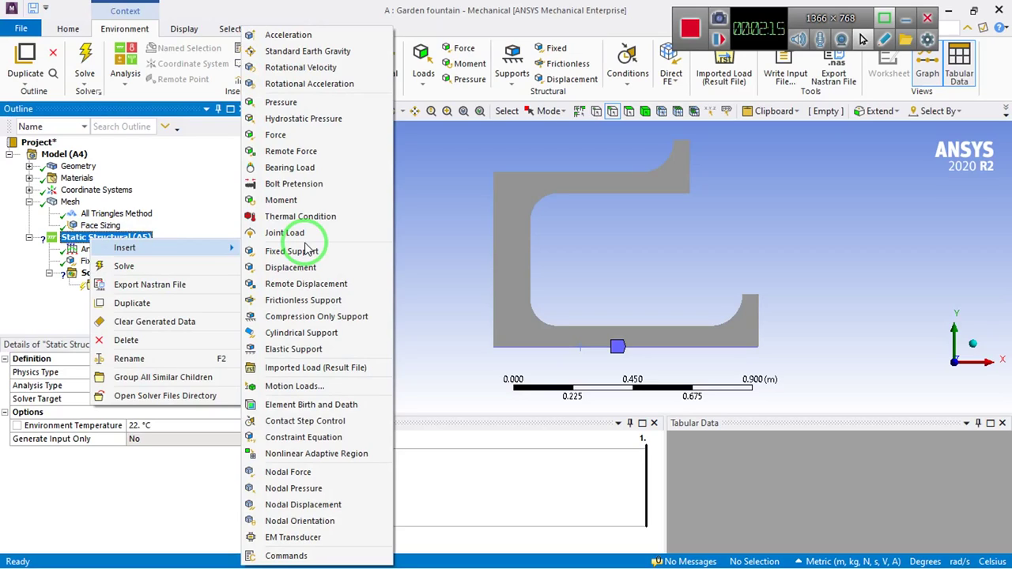
pyautogui.click(304, 301)
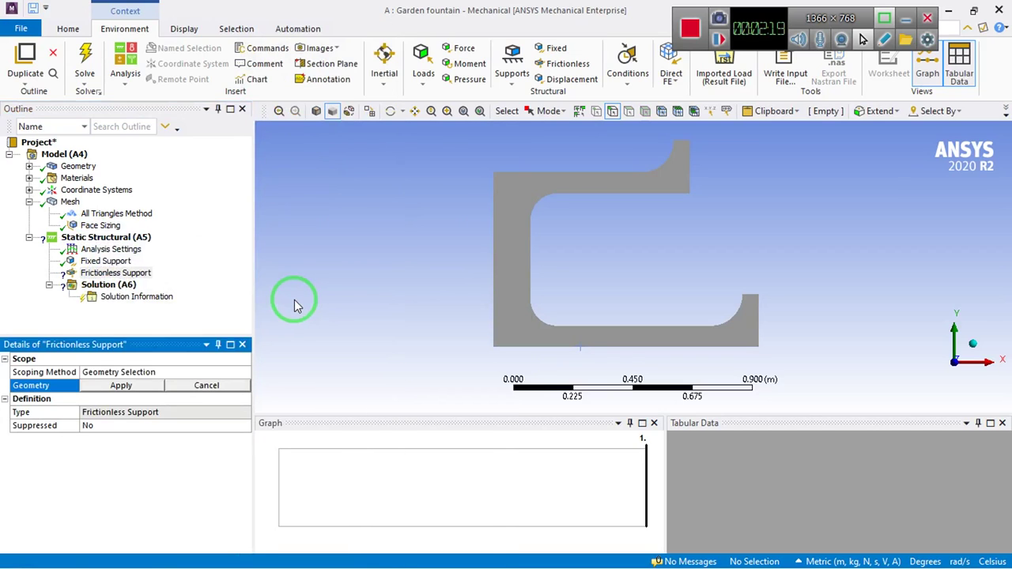
pyautogui.click(494, 255)
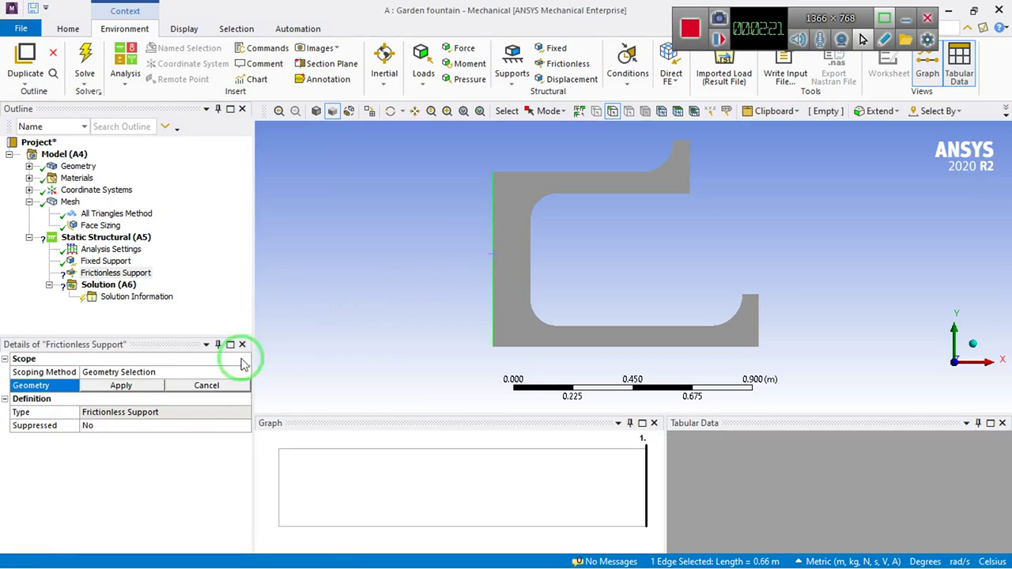
pyautogui.click(129, 385)
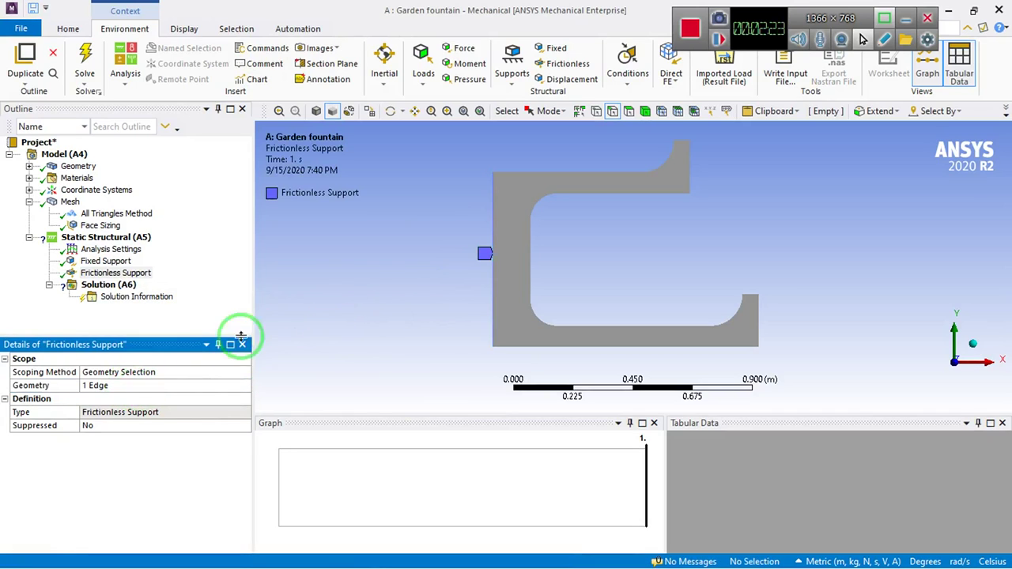
# Add a hydrostatic pressure load scoped to the upper basin's flat floor edge and its curved rim edge
pyautogui.rightClick(136, 244)
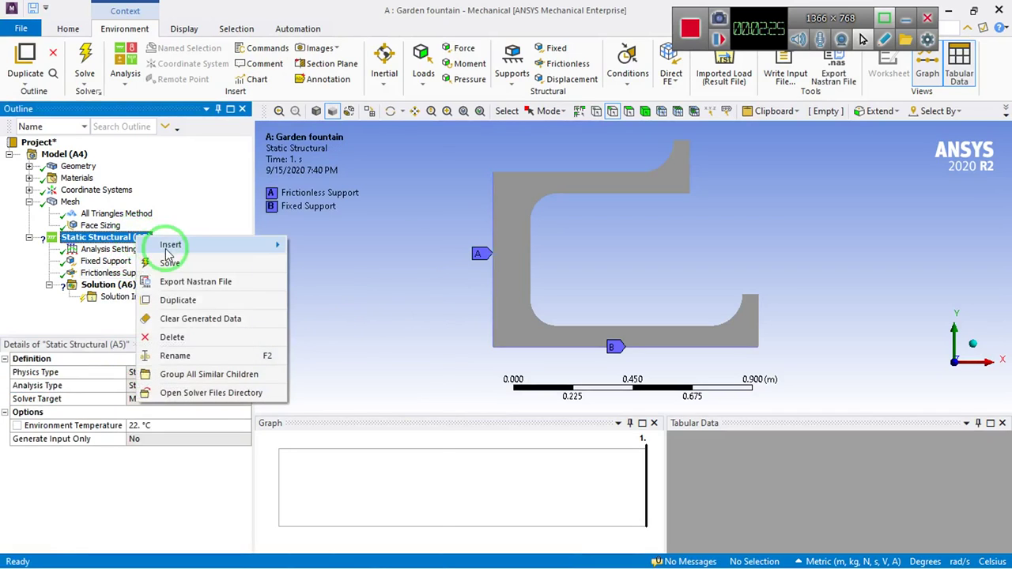
pyautogui.moveTo(178, 245)
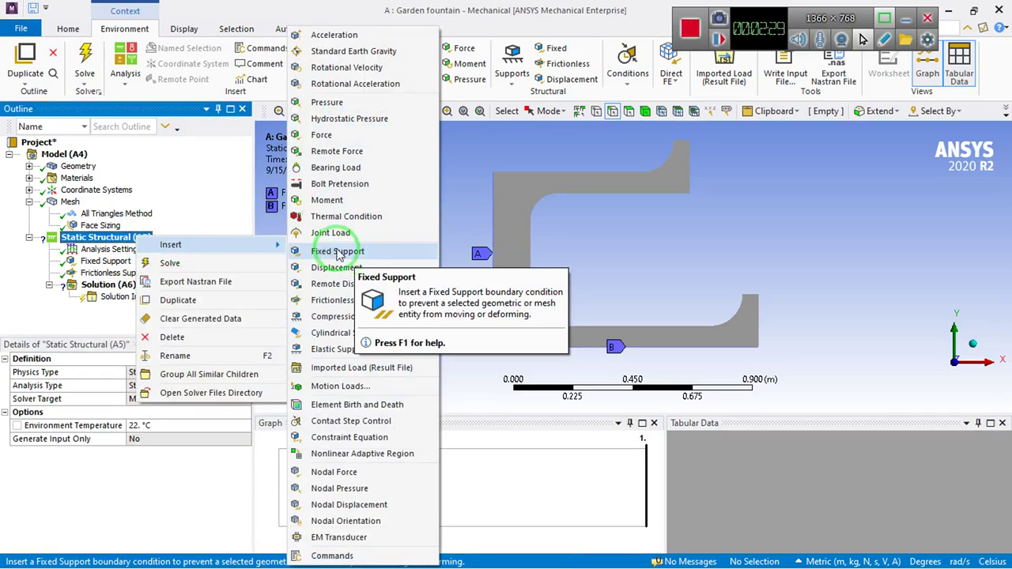
pyautogui.click(362, 120)
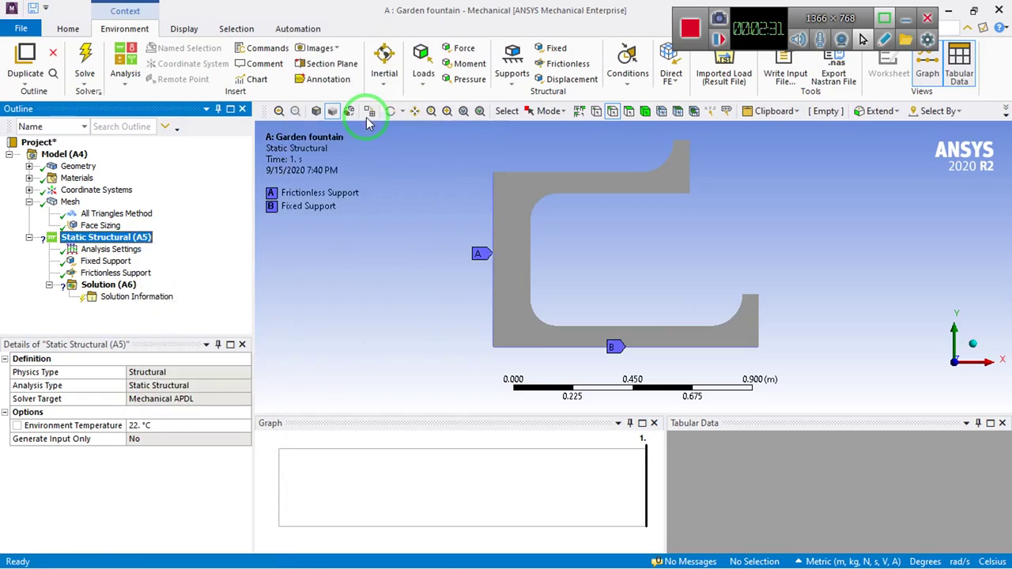
pyautogui.click(569, 170)
pyautogui.keyDown('ctrl'); pyautogui.click(670, 160); pyautogui.keyUp('ctrl')
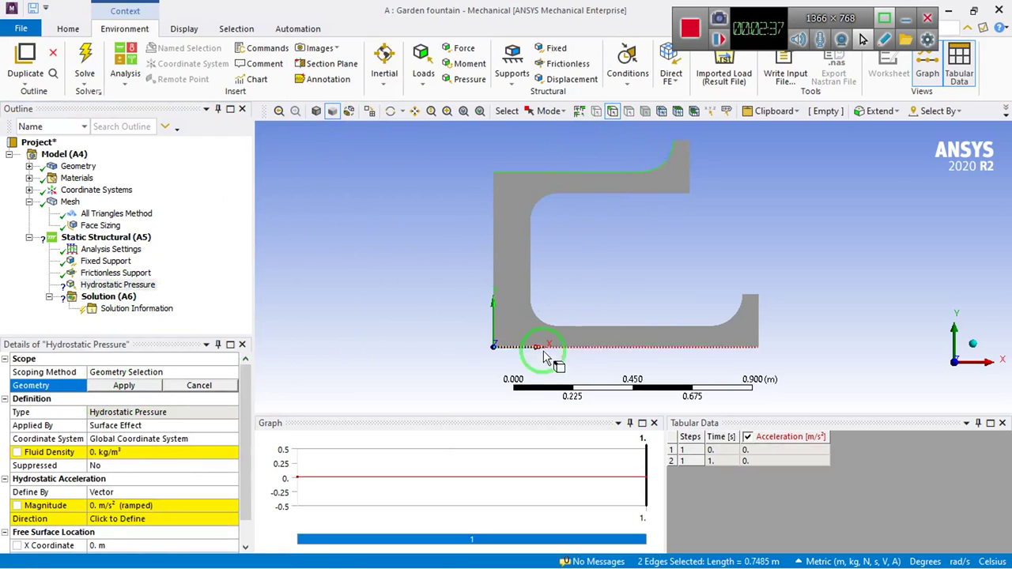
pyautogui.click(125, 386)
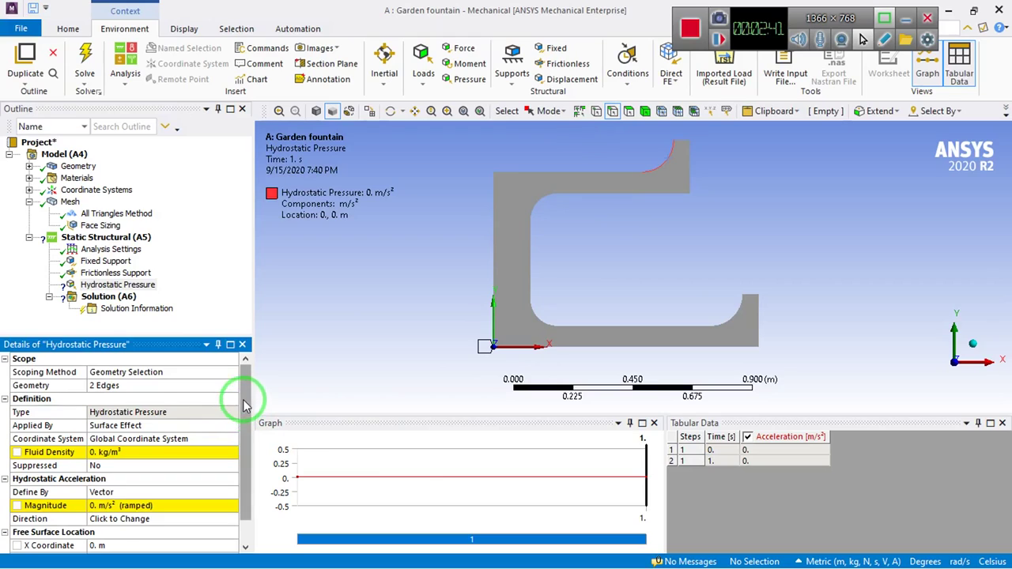
# Give the upper basin's hydrostatic load a fluid density of 1000 kg/m³ and a component-defined acceleration of 9.81 m/s² in Y
pyautogui.scroll(-1, 249, 413)
pyautogui.click(148, 428)
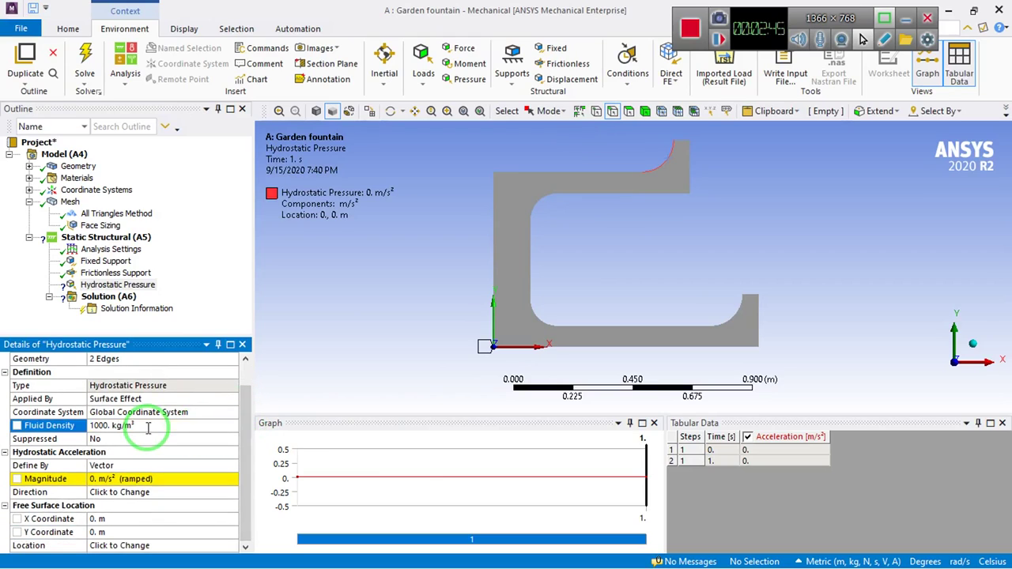
pyautogui.click(145, 467)
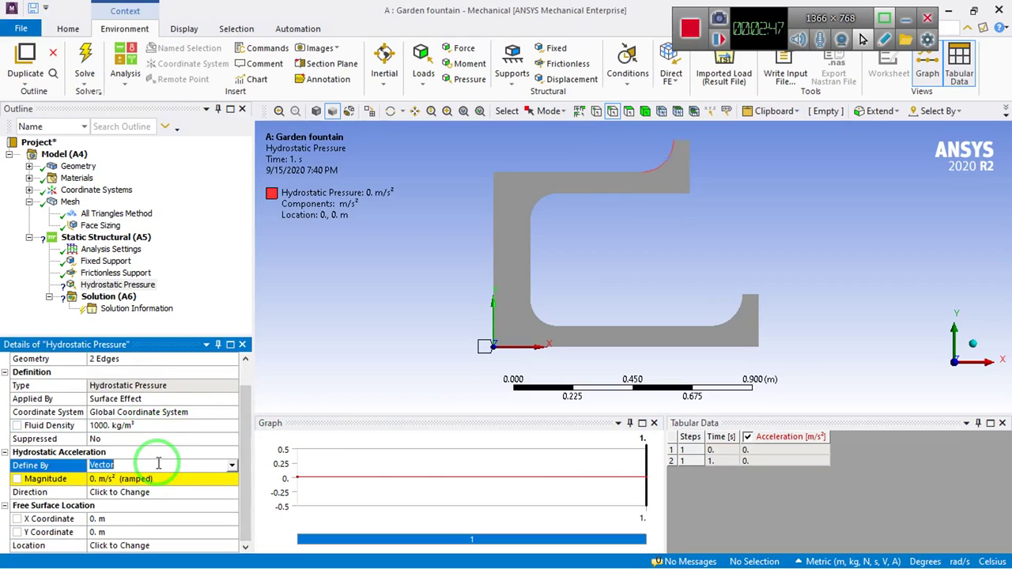
pyautogui.click(231, 466)
pyautogui.click(142, 479)
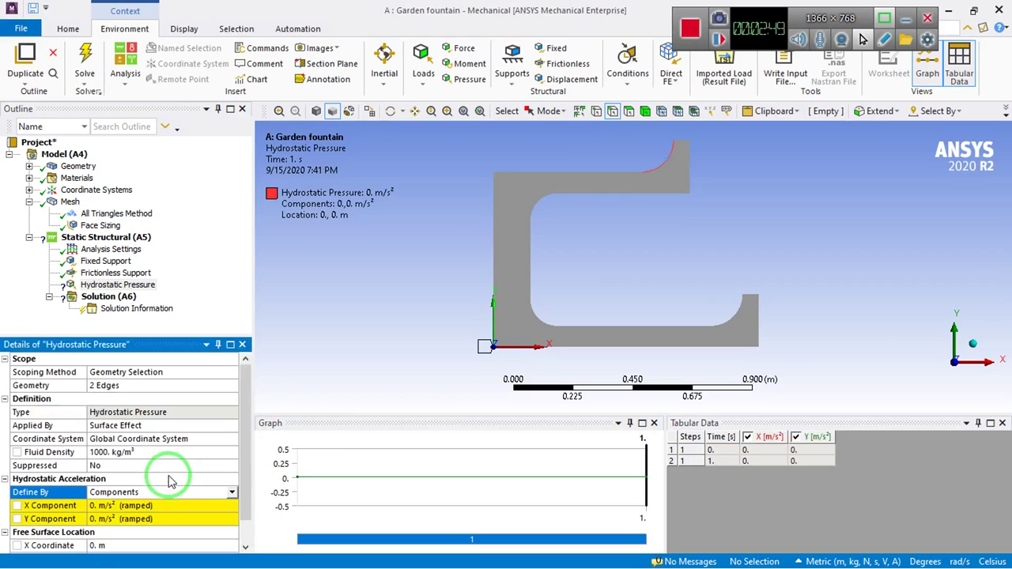
pyautogui.click(118, 519)
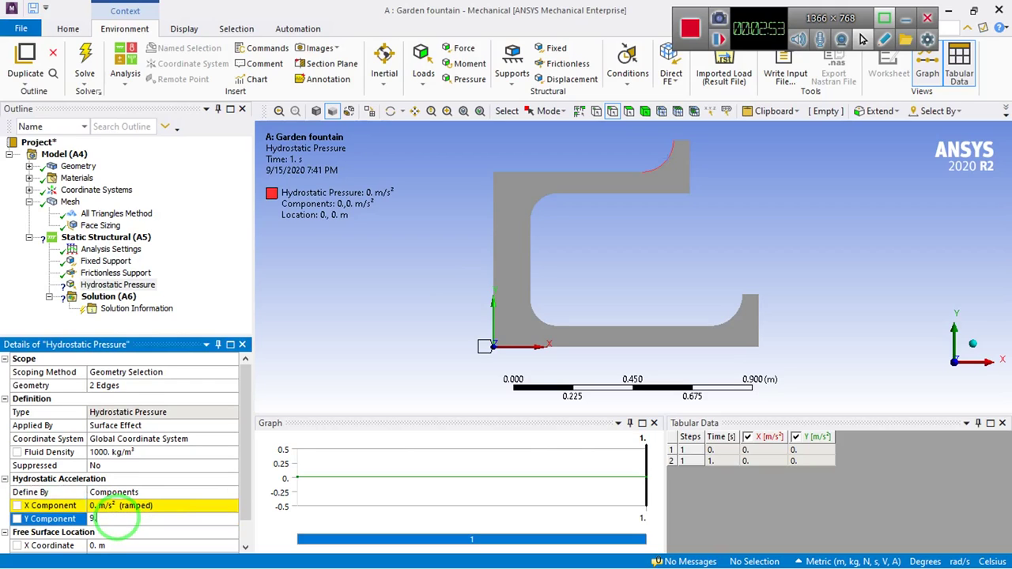
pyautogui.press('Return')
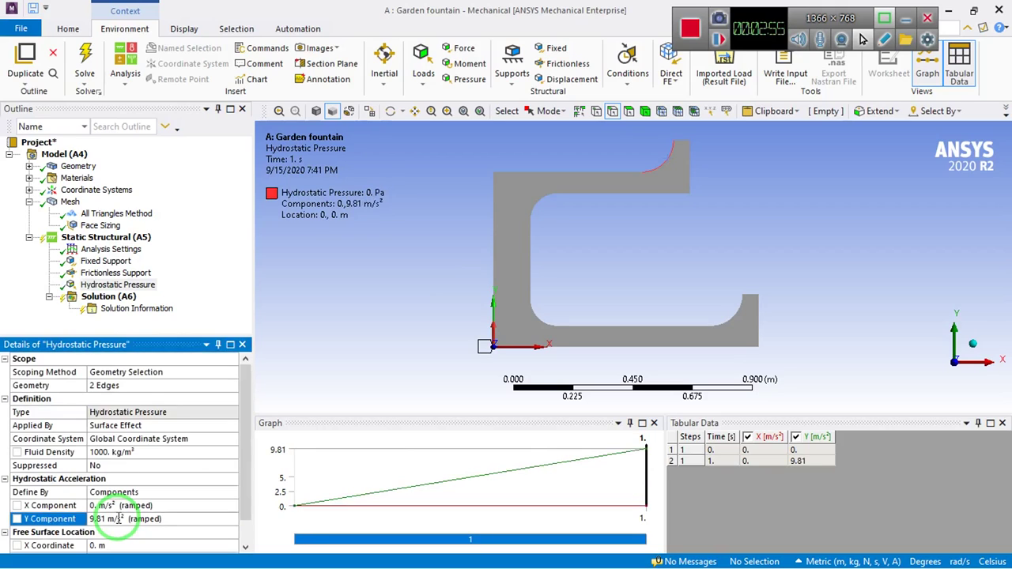
# Locate the upper basin load's free surface at the vertex where the curved inner wall meets the rim top
pyautogui.scroll(-1, 133, 498)
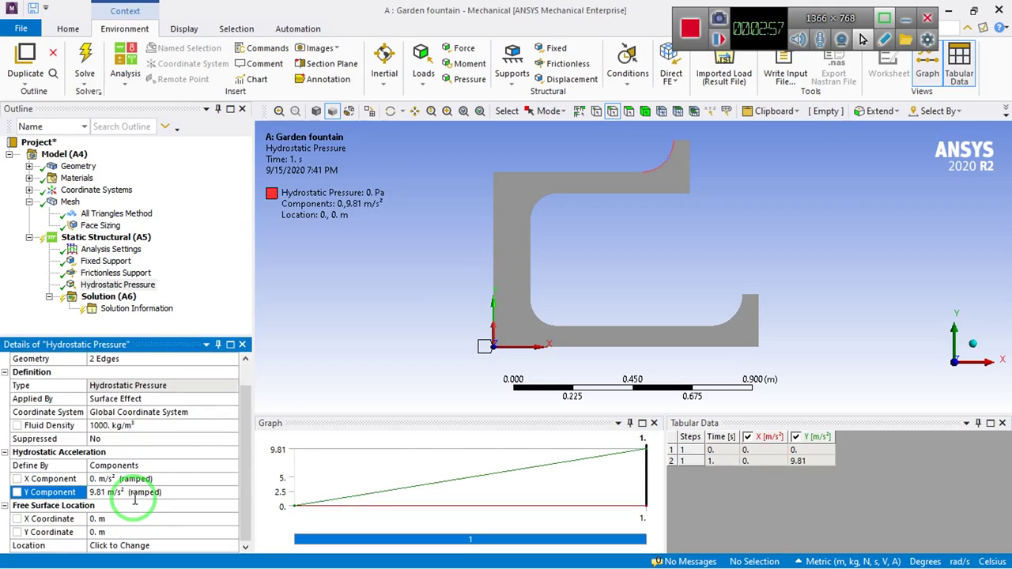
pyautogui.click(111, 546)
pyautogui.click(738, 158)
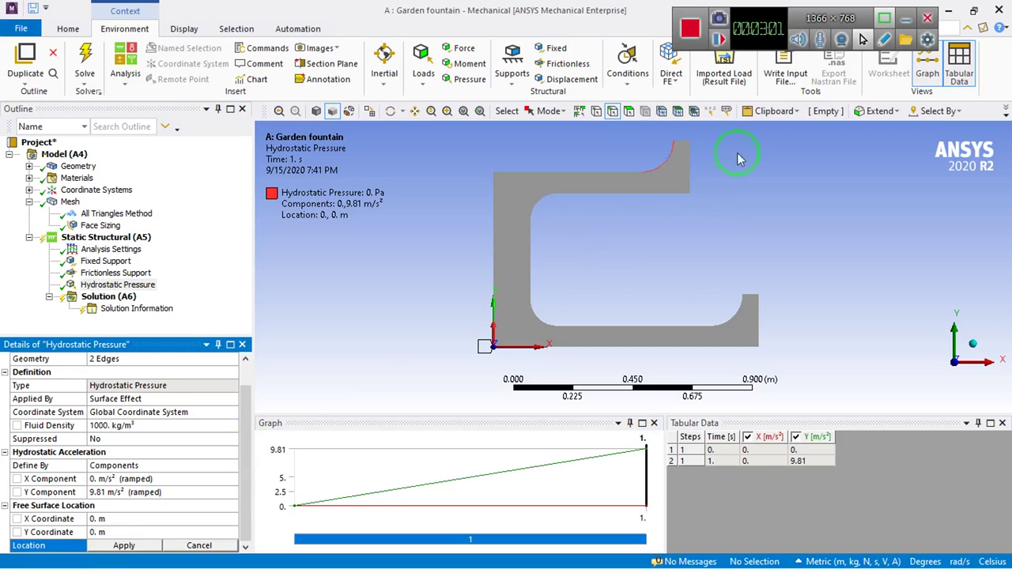
pyautogui.click(589, 113)
pyautogui.click(619, 171)
pyautogui.click(673, 143)
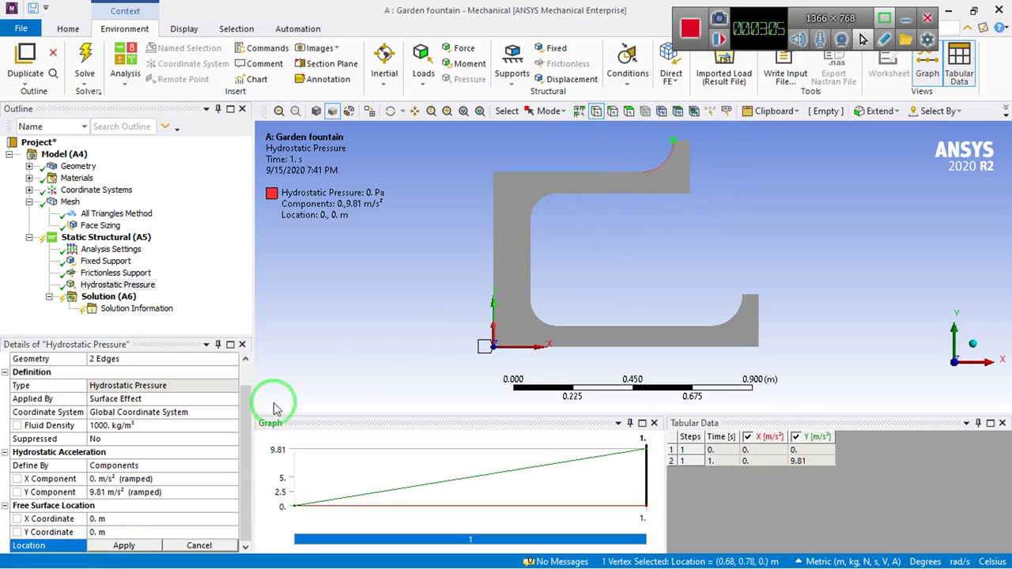
pyautogui.click(126, 545)
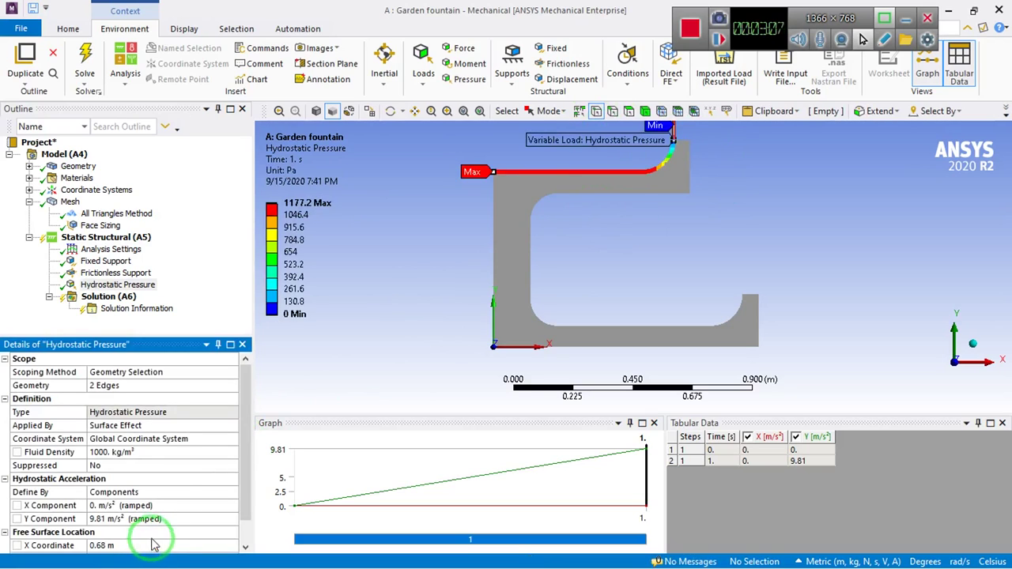
pyautogui.scroll(1, 411, 272)
pyautogui.scroll(-1, 410, 269)
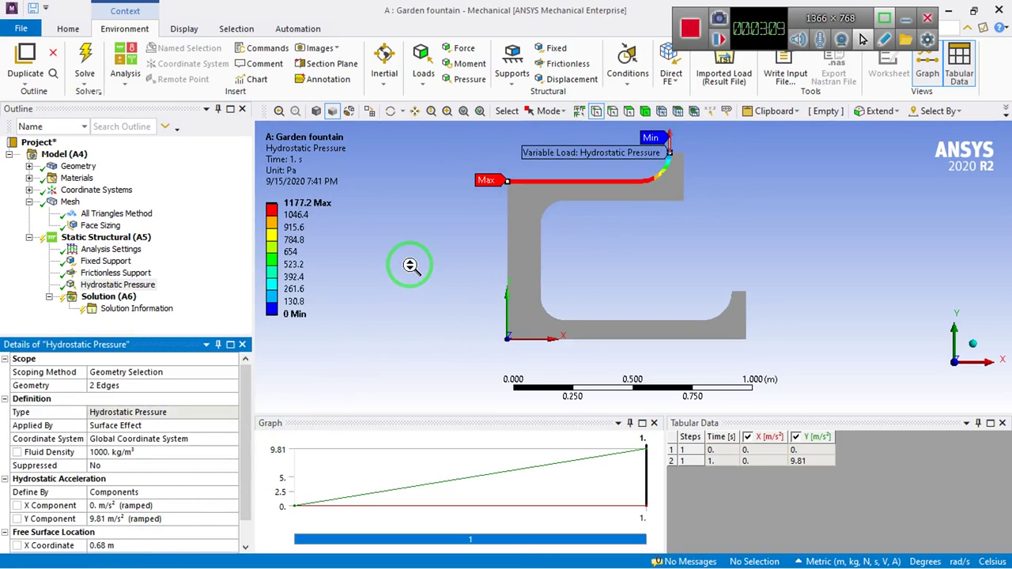
# Add a second hydrostatic pressure load scoped to the lower basin's flat floor edge and its outer curved rim edge
pyautogui.rightClick(103, 241)
pyautogui.moveTo(131, 249)
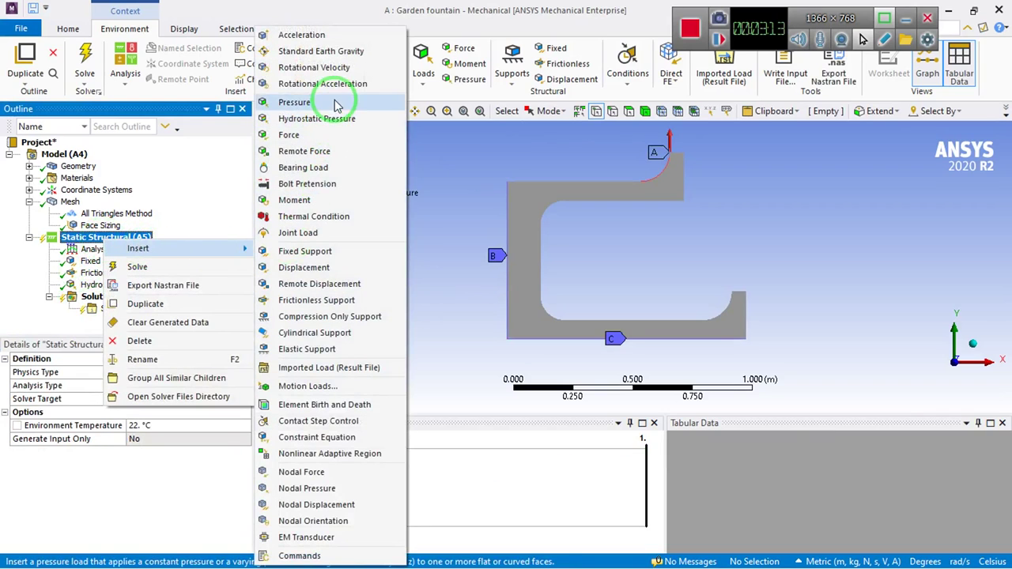
pyautogui.click(293, 120)
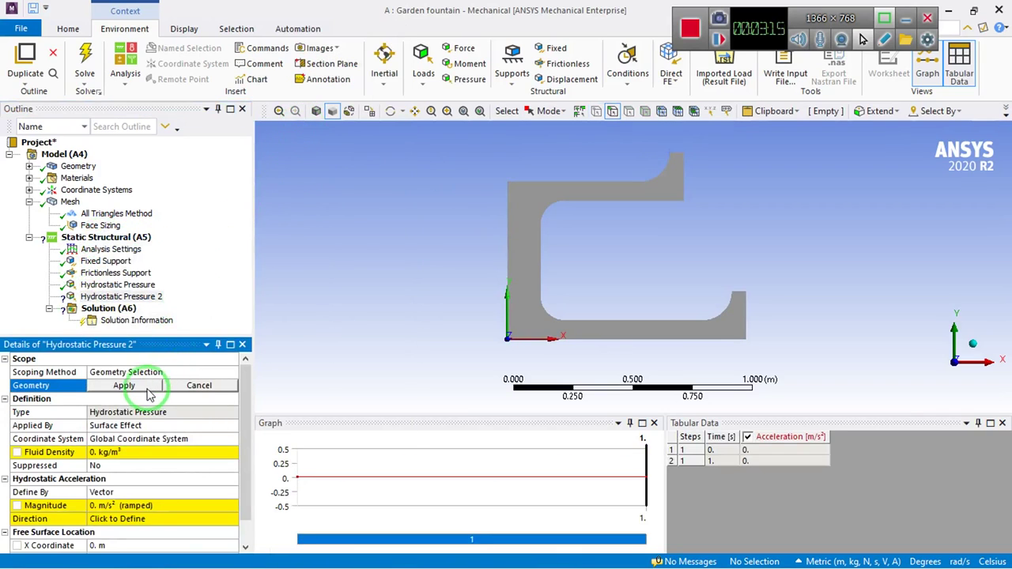
pyautogui.click(627, 318)
pyautogui.keyDown('ctrl'); pyautogui.click(713, 320); pyautogui.keyUp('ctrl')
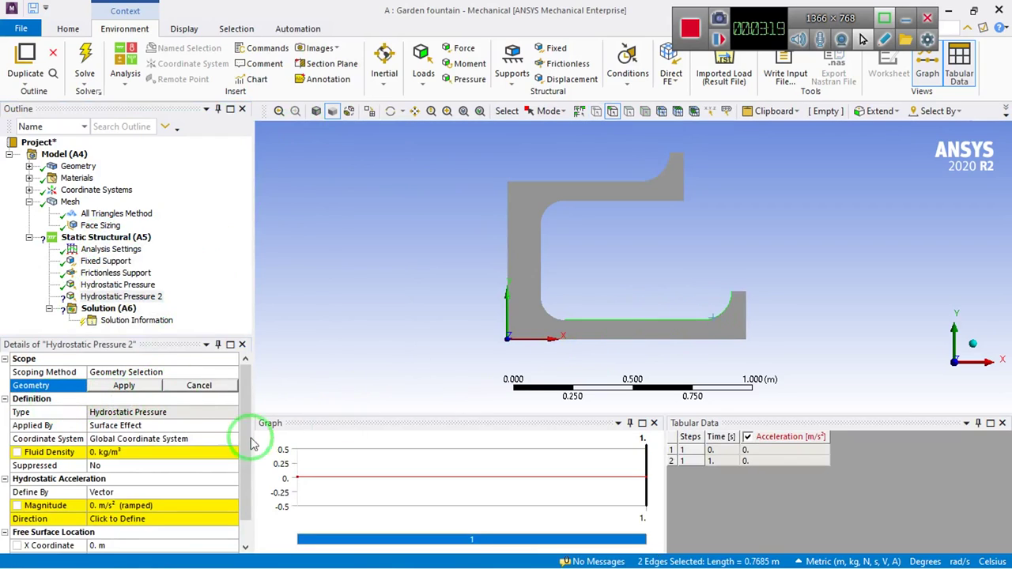
pyautogui.click(124, 385)
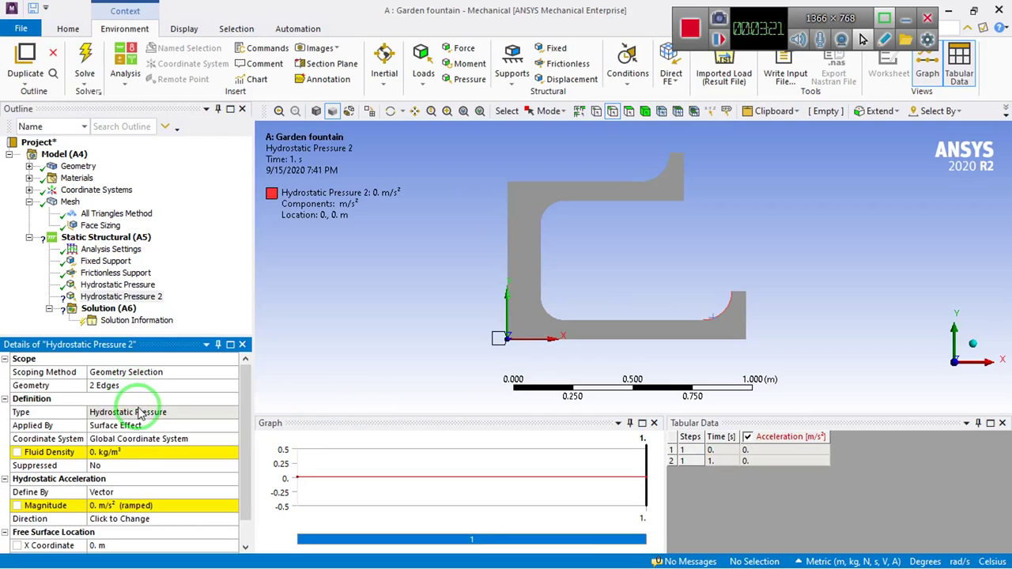
# Give the lower basin's hydrostatic load a fluid density of 1000 kg/m³ and a component-defined acceleration of 9.81 m/s² in Y
pyautogui.click(129, 452)
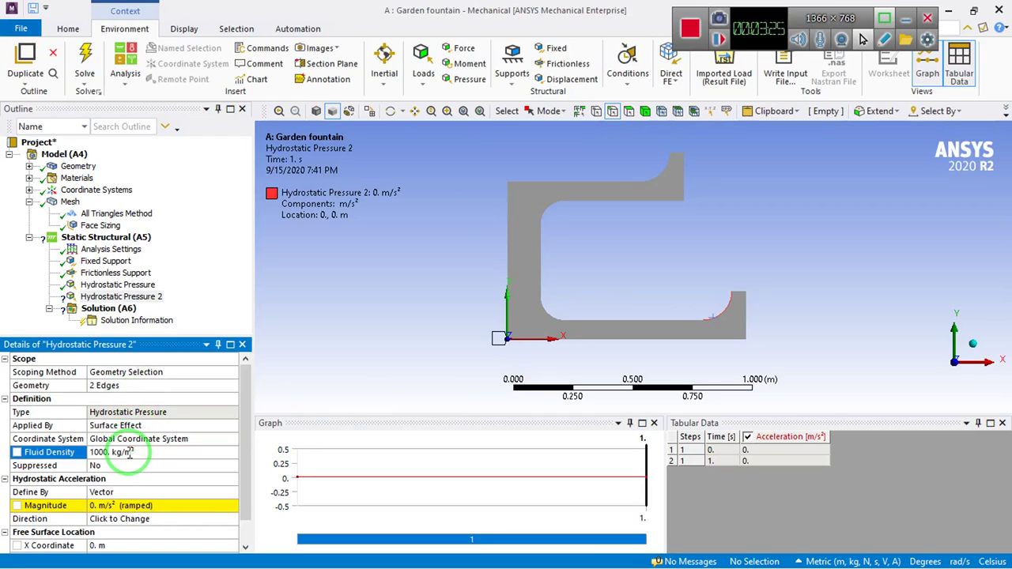
pyautogui.click(119, 492)
pyautogui.click(221, 494)
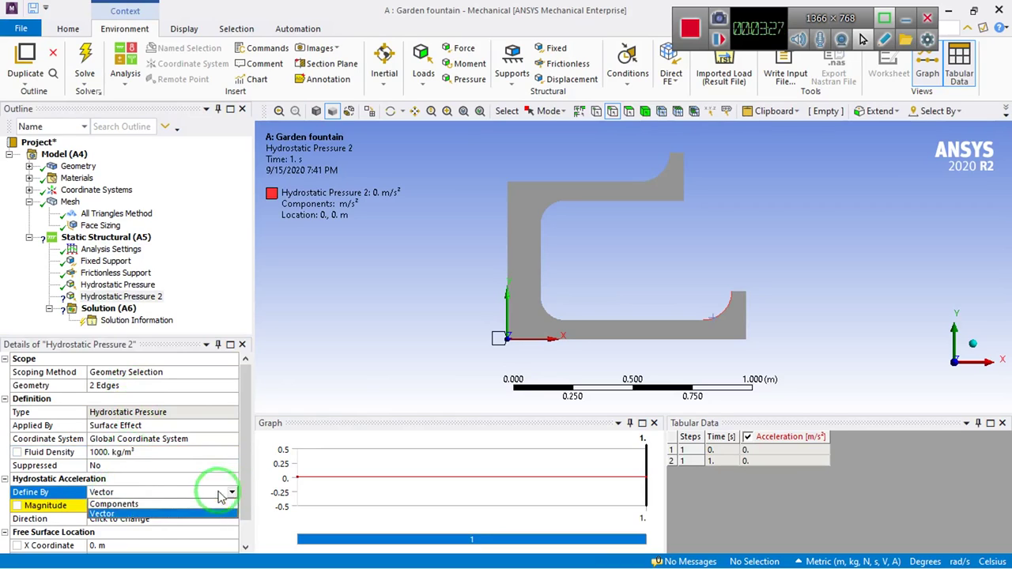
pyautogui.click(130, 504)
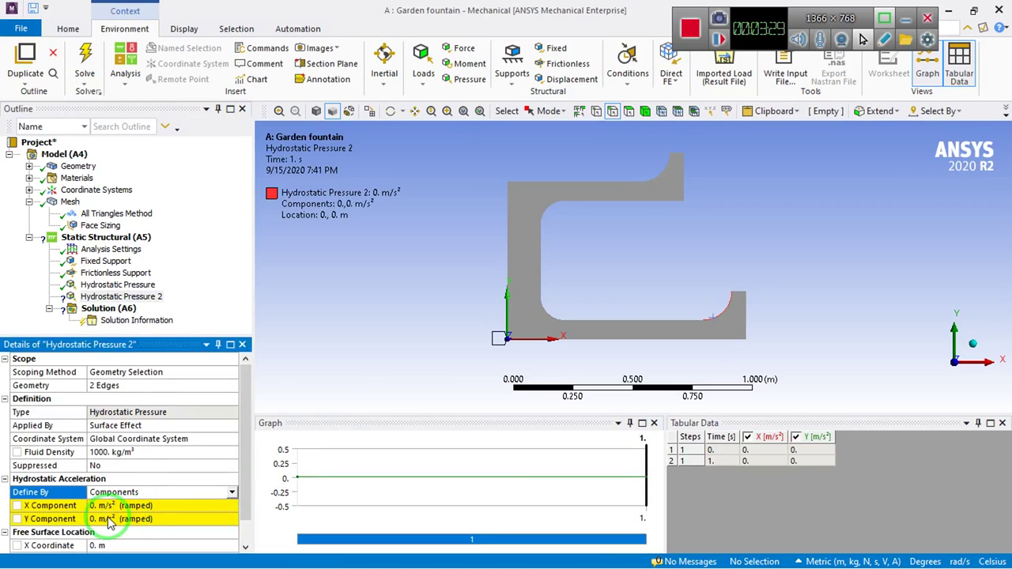
pyautogui.click(109, 518)
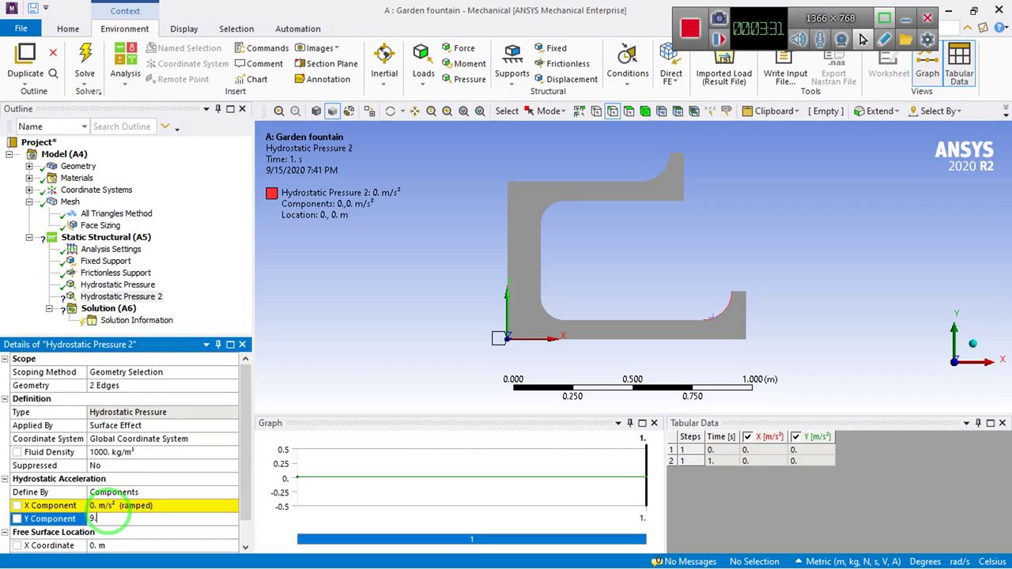
pyautogui.write('9.81')
pyautogui.press('Return')
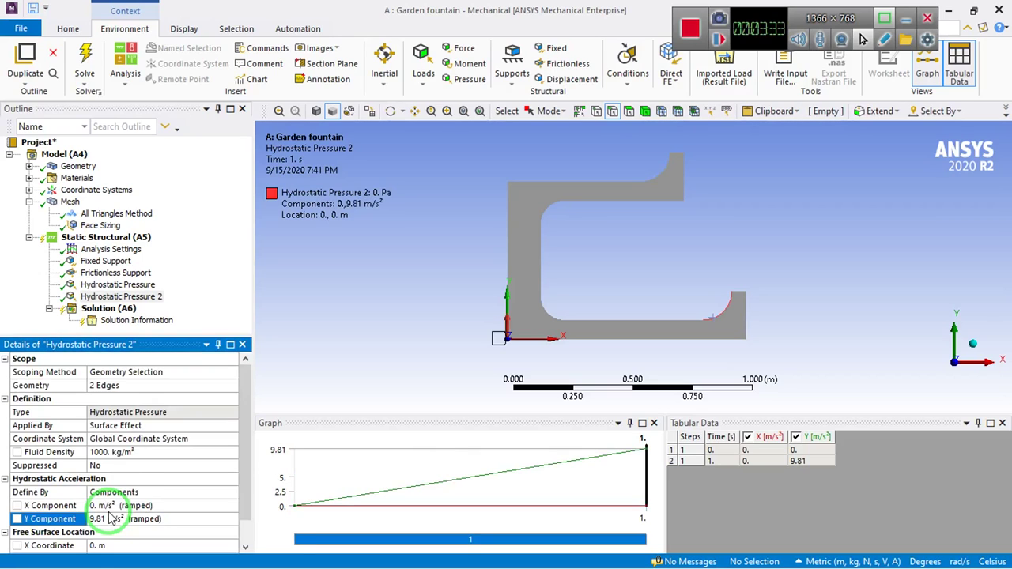
# Locate the lower basin load's free surface at the vertex where its curved inner wall meets the rim top
pyautogui.click(123, 546)
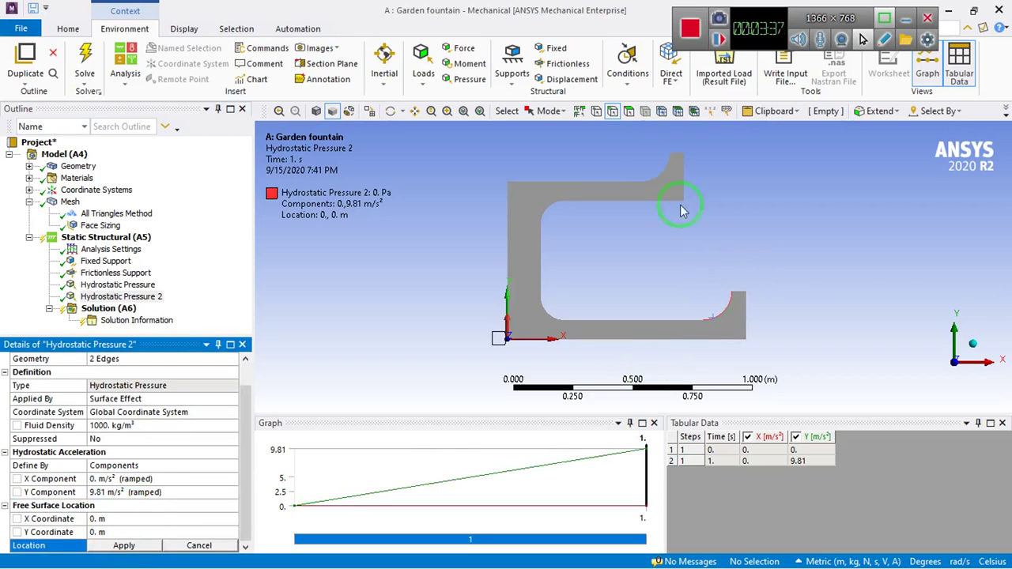
pyautogui.click(597, 112)
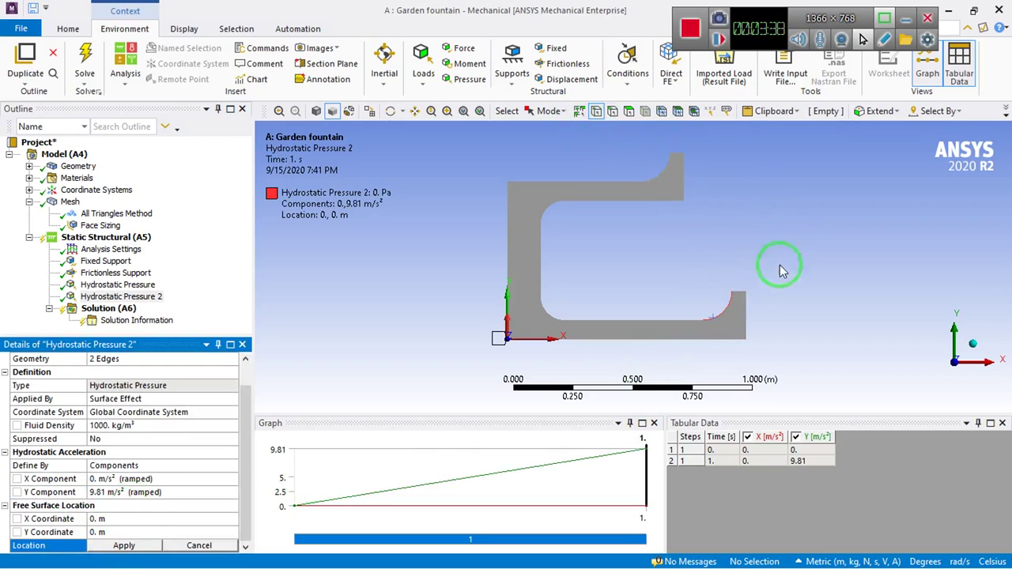
pyautogui.click(729, 293)
pyautogui.click(145, 544)
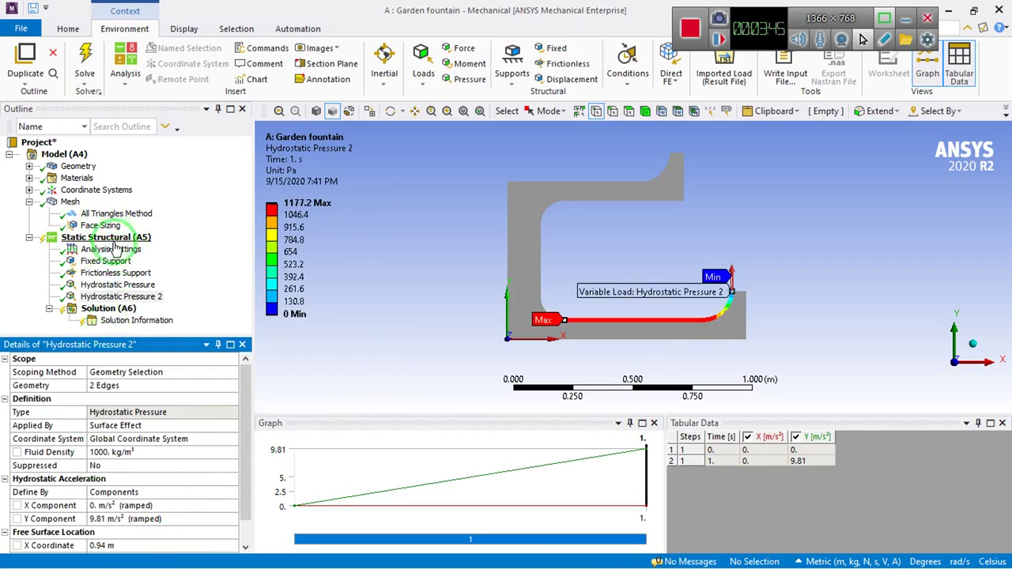
# Add a total deformation result to the static structural solution
pyautogui.click(126, 309)
pyautogui.rightClick(127, 309)
pyautogui.moveTo(170, 316)
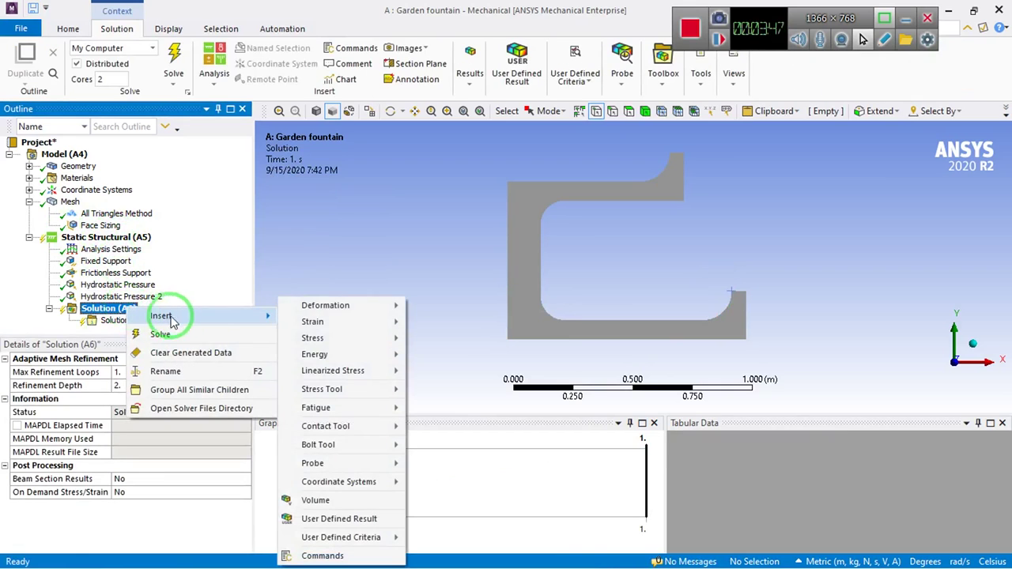
pyautogui.moveTo(316, 305)
pyautogui.click(435, 306)
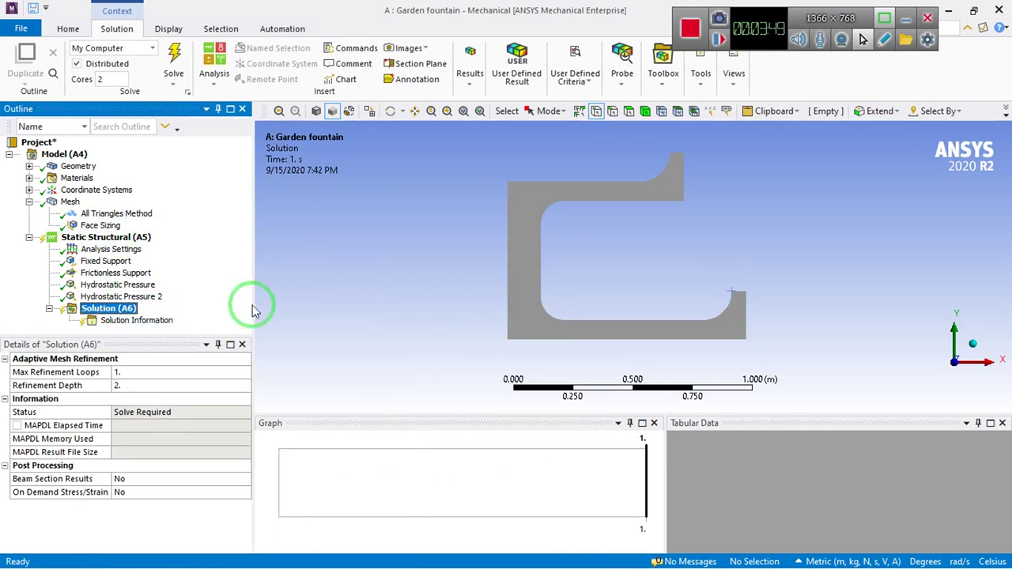
# Add an equivalent (von-Mises) stress result to the static structural solution
pyautogui.click(124, 297)
pyautogui.rightClick(124, 303)
pyautogui.moveTo(170, 310)
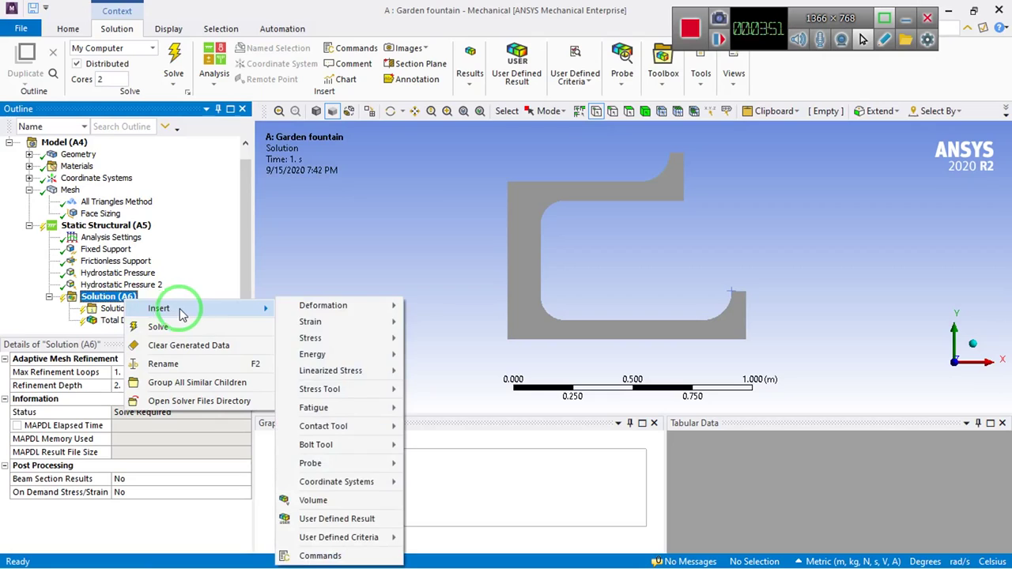
pyautogui.moveTo(364, 361)
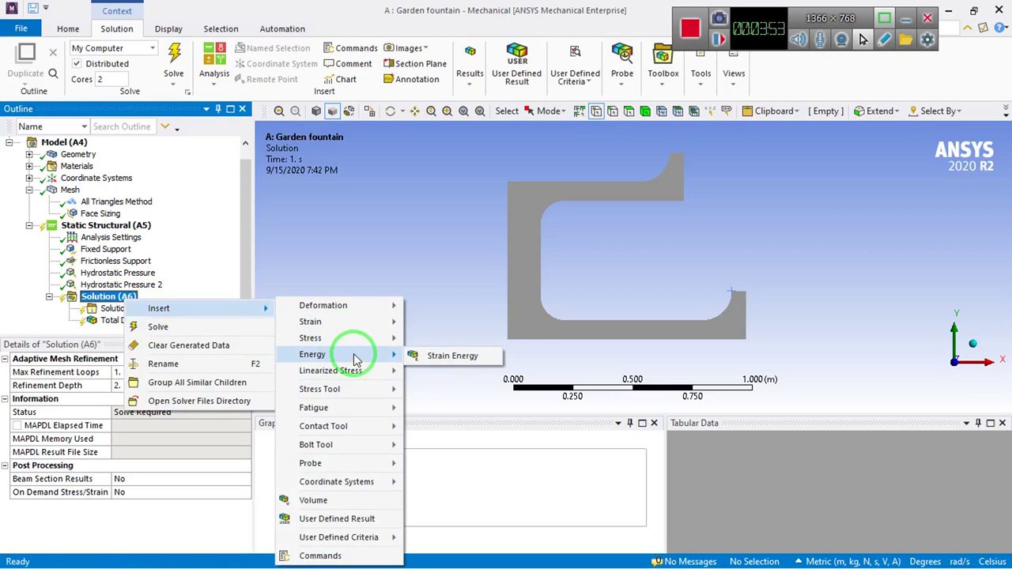
pyautogui.moveTo(352, 339)
pyautogui.click(425, 340)
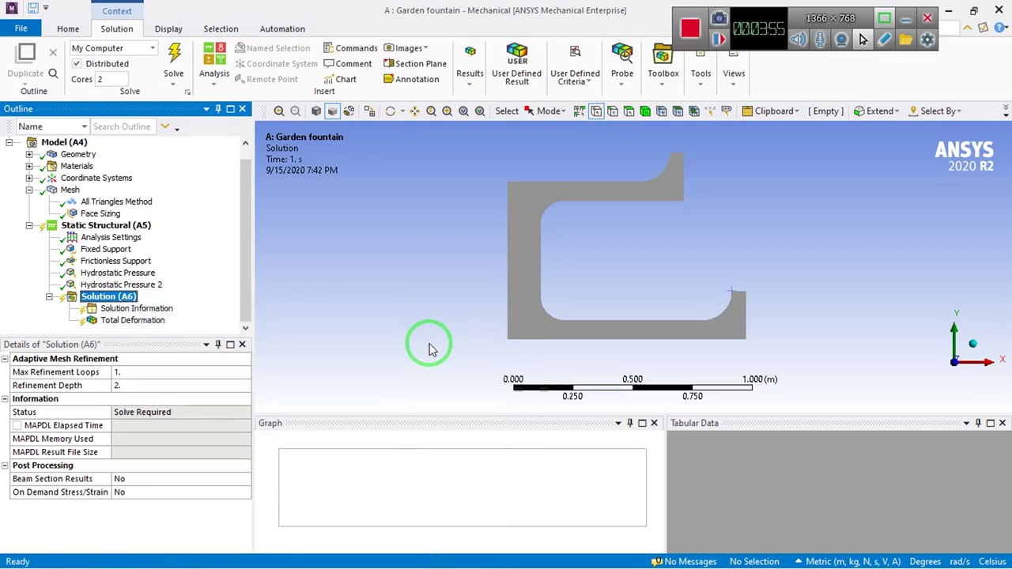
# Attach a convergence control to the total deformation result and set its allowable change to 1 %
pyautogui.click(131, 308)
pyautogui.rightClick(126, 308)
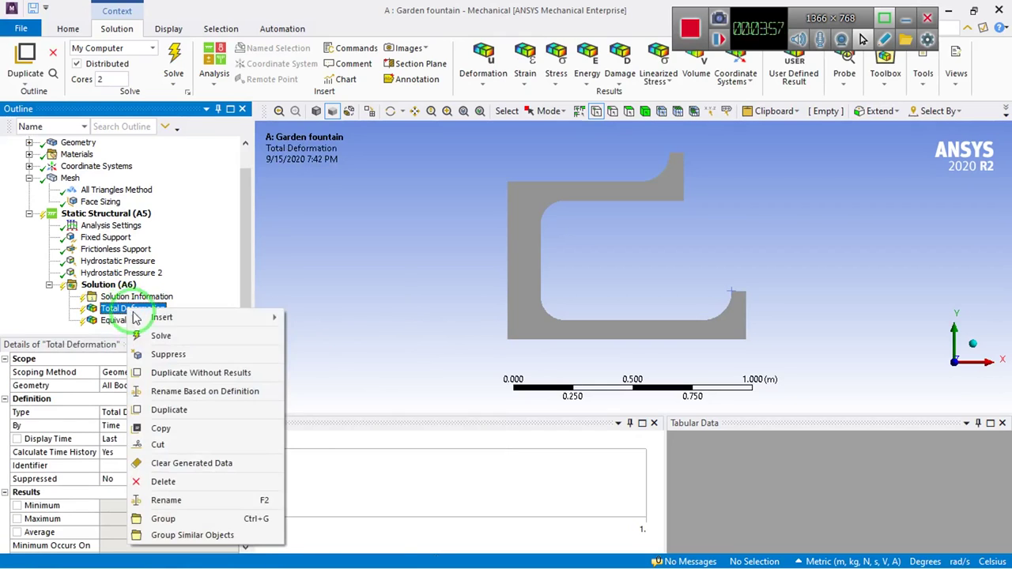
pyautogui.moveTo(161, 320)
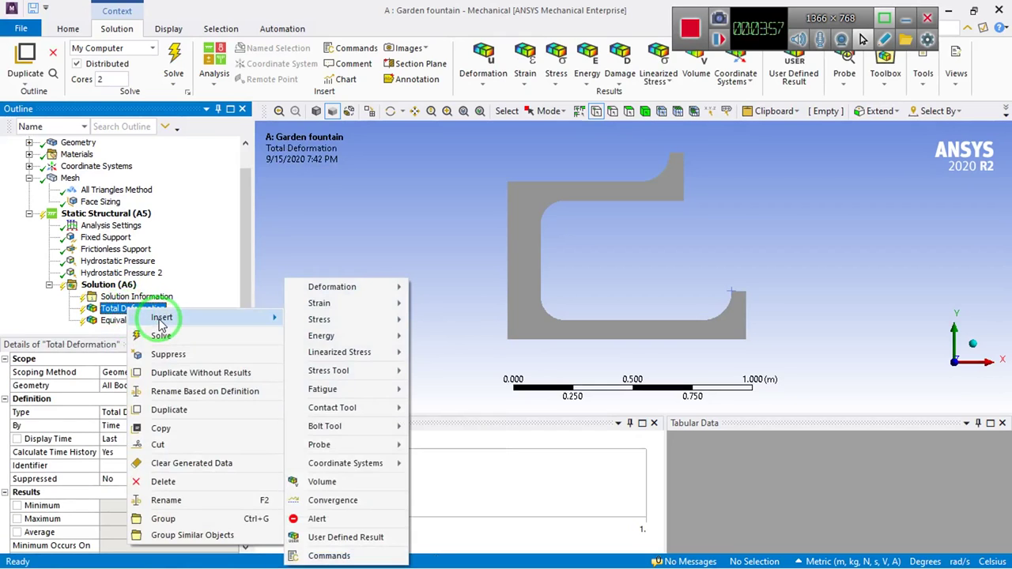
pyautogui.click(327, 500)
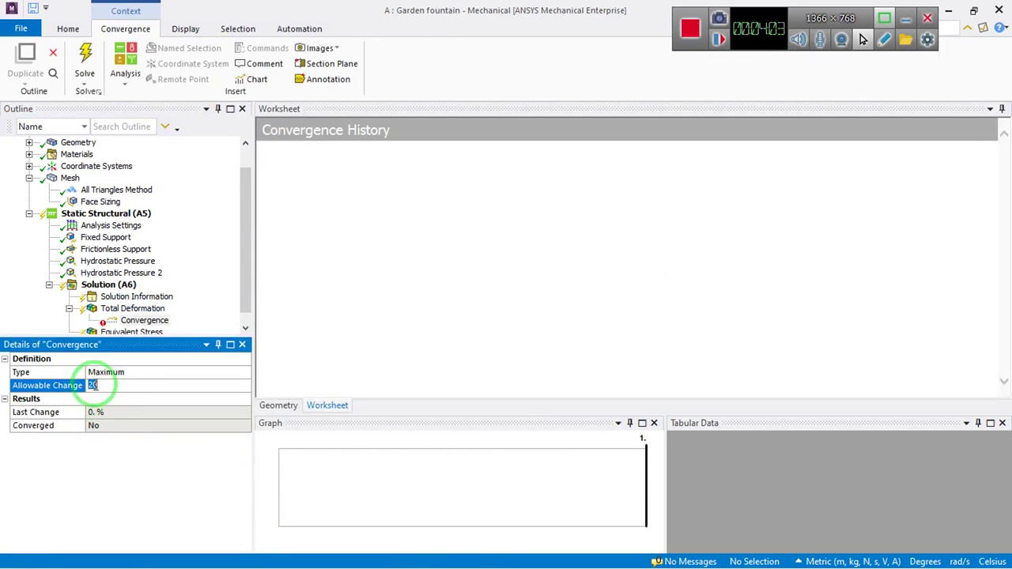
pyautogui.click(101, 385)
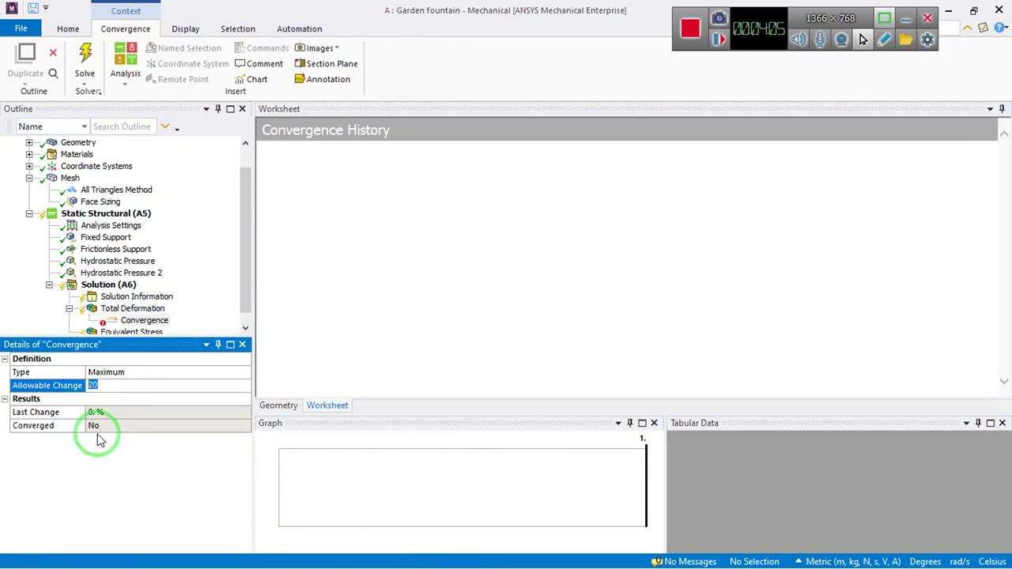
pyautogui.press('BackSpace')
pyautogui.press('BackSpace')
pyautogui.write('1.')
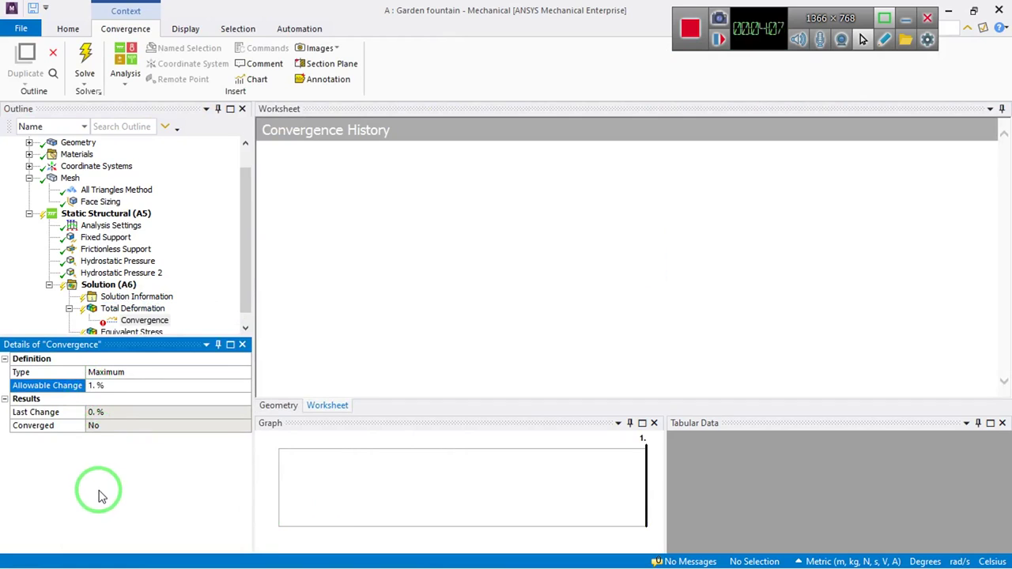
# Set the solution's adaptive mesh refinement to a maximum of 10 loops and a refinement depth of 1
pyautogui.click(107, 286)
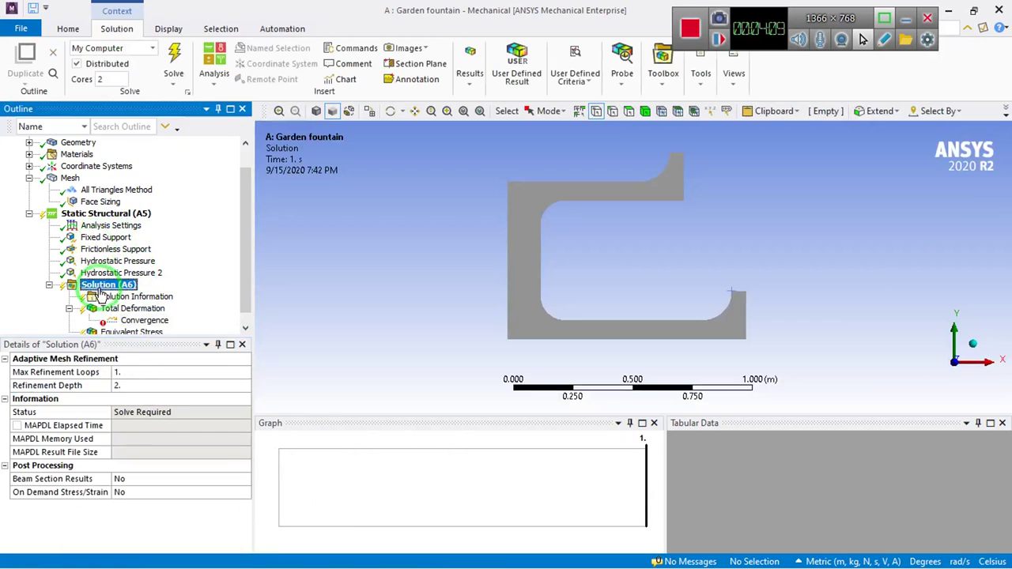
pyautogui.click(135, 371)
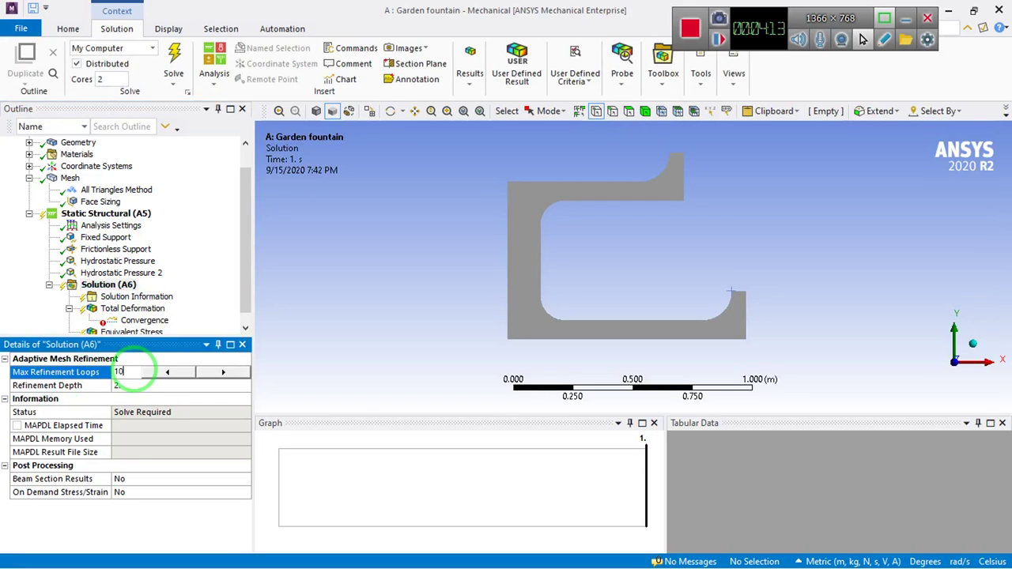
pyautogui.write('10')
pyautogui.click(141, 385)
pyautogui.write('1')
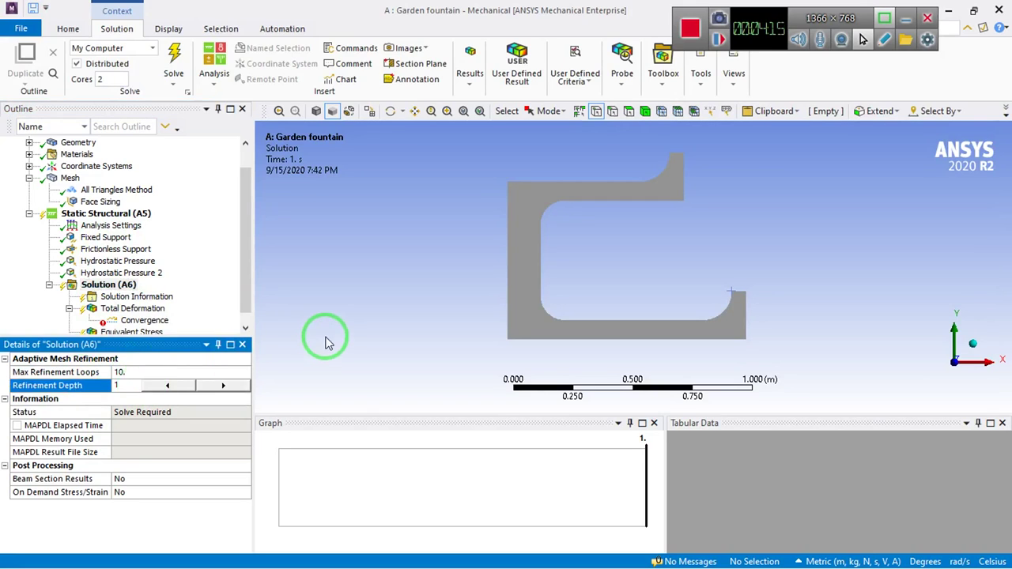
pyautogui.click(328, 342)
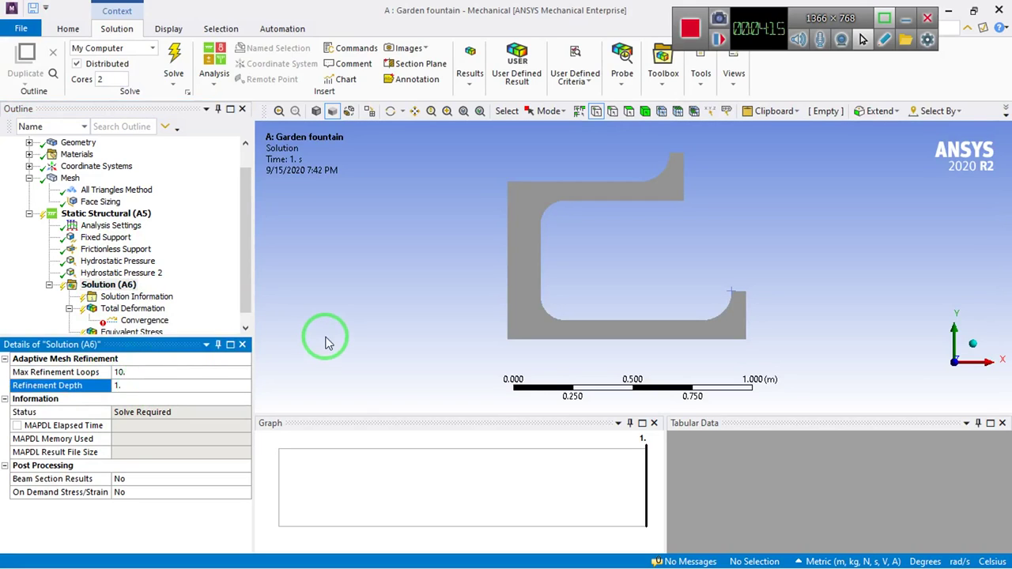
# Solve the static structural analysis of the garden fountain
pyautogui.click(247, 317)
pyautogui.rightClick(99, 202)
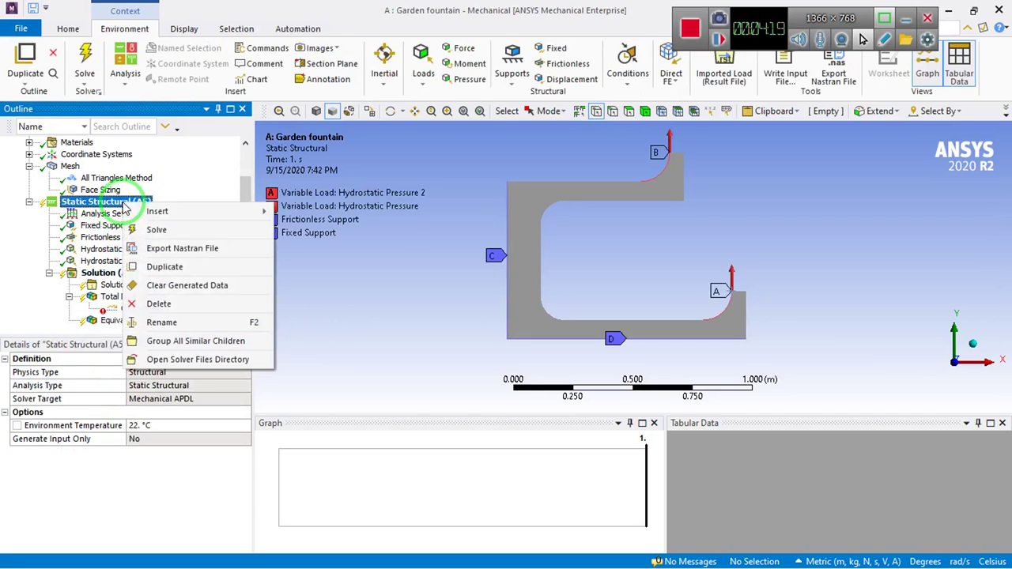
pyautogui.click(156, 230)
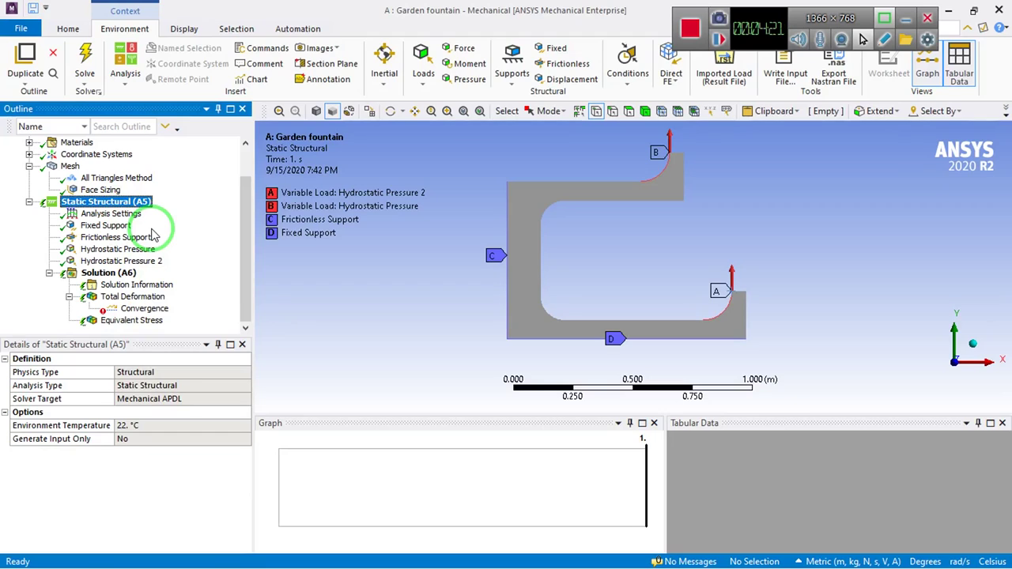
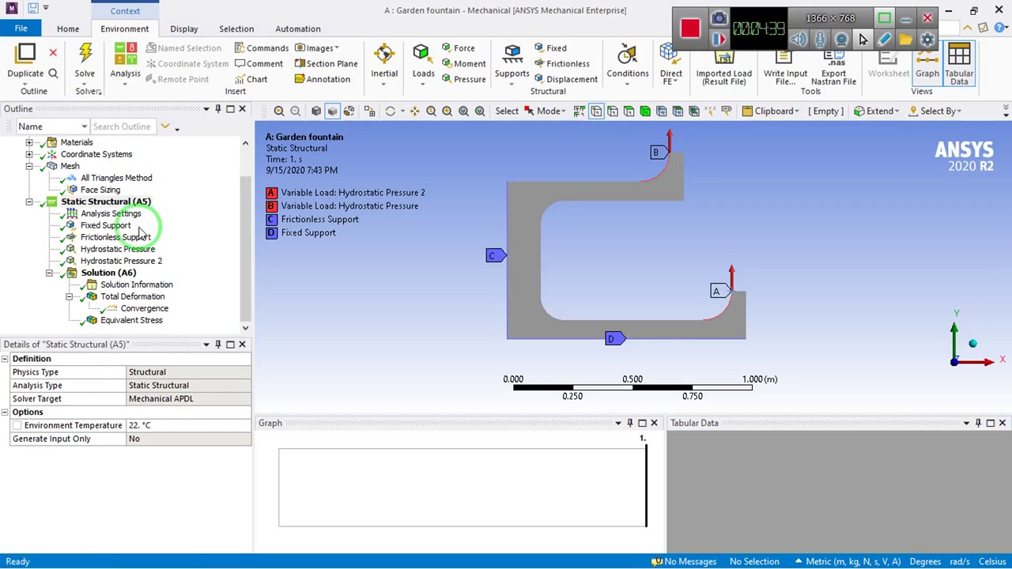
# Examine the total deformation and equivalent stress contours, and the deformation's convergence history chart and table
pyautogui.click(142, 298)
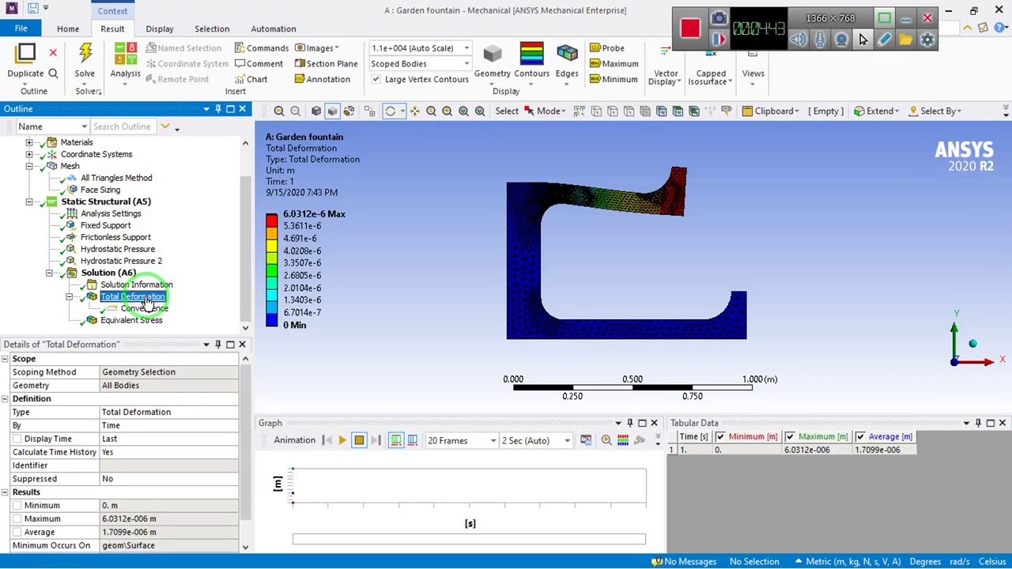
pyautogui.click(145, 322)
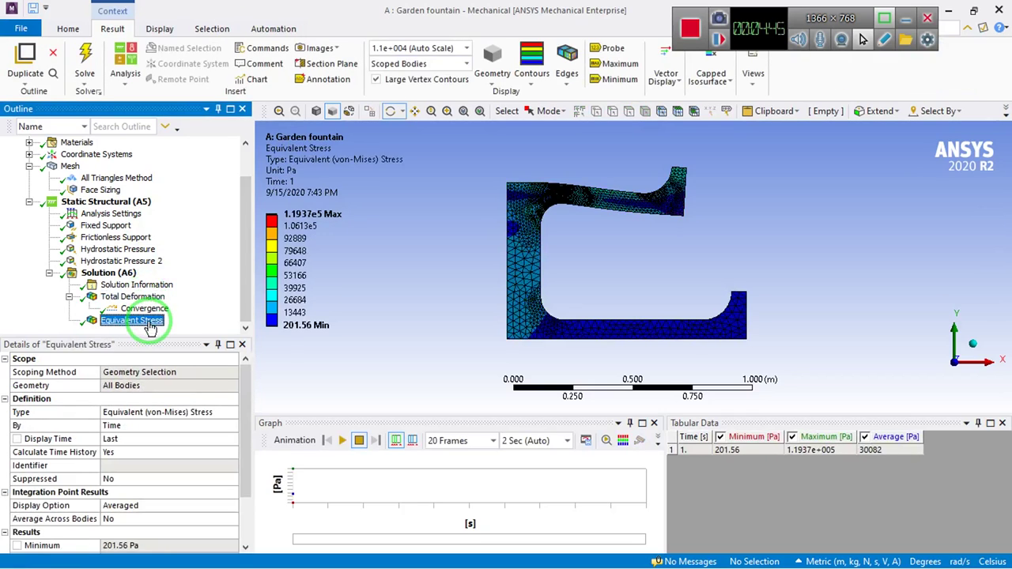
pyautogui.click(148, 309)
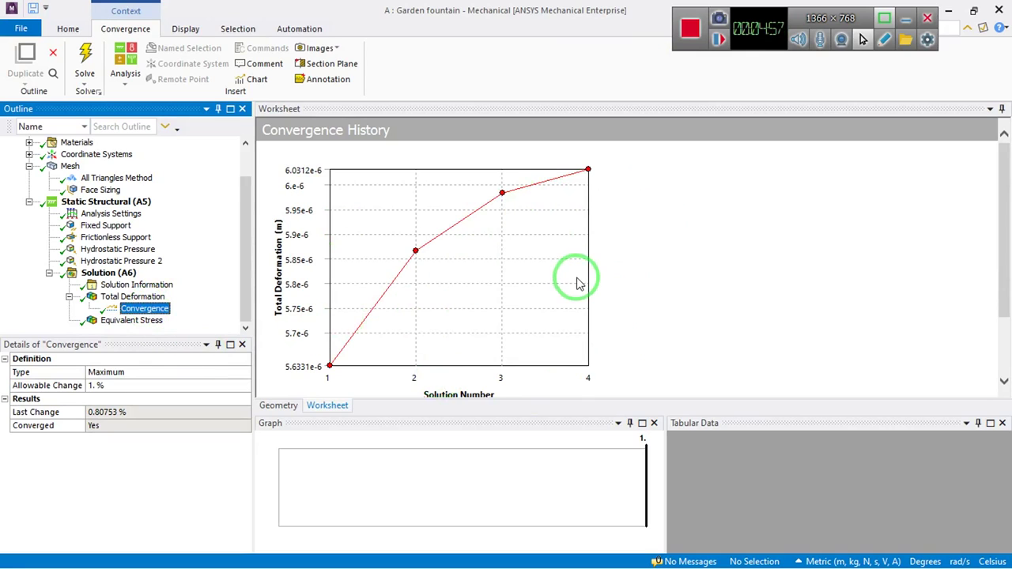
pyautogui.moveTo(1000, 197); pyautogui.dragTo(998, 266)
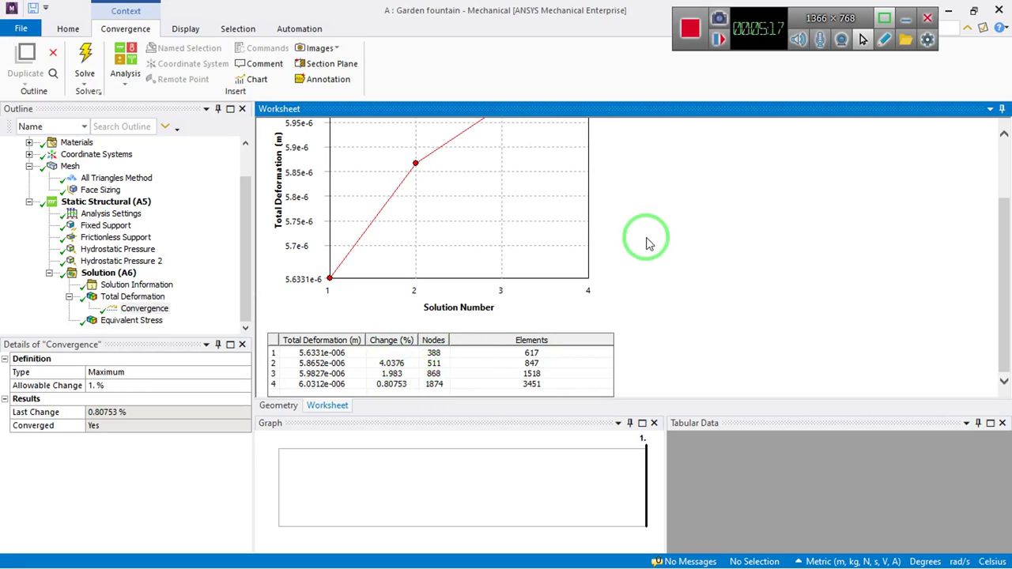
# Play the equivalent stress result's animation and stop it after viewing the deforming fountain section
pyautogui.click(142, 321)
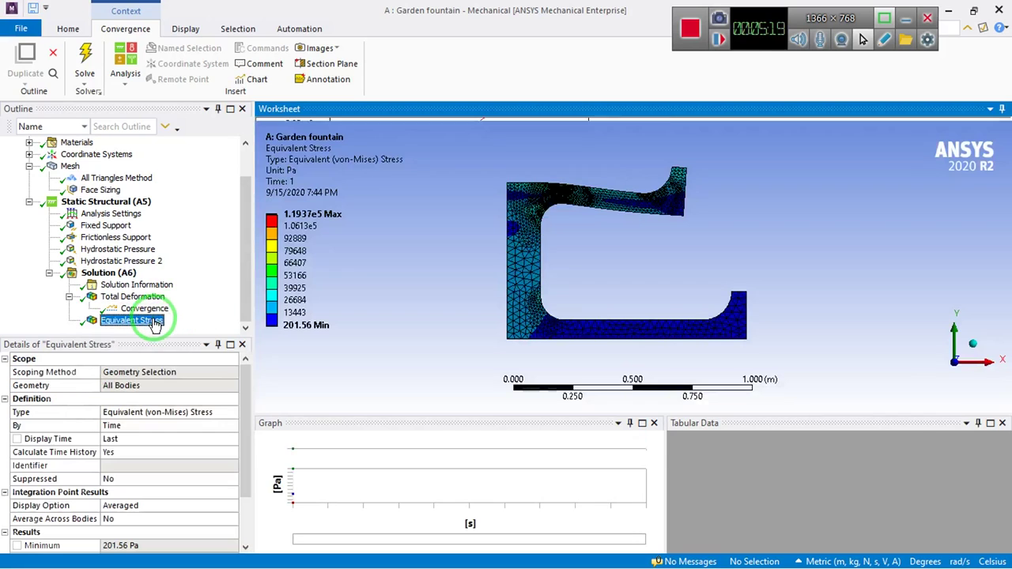
pyautogui.click(342, 441)
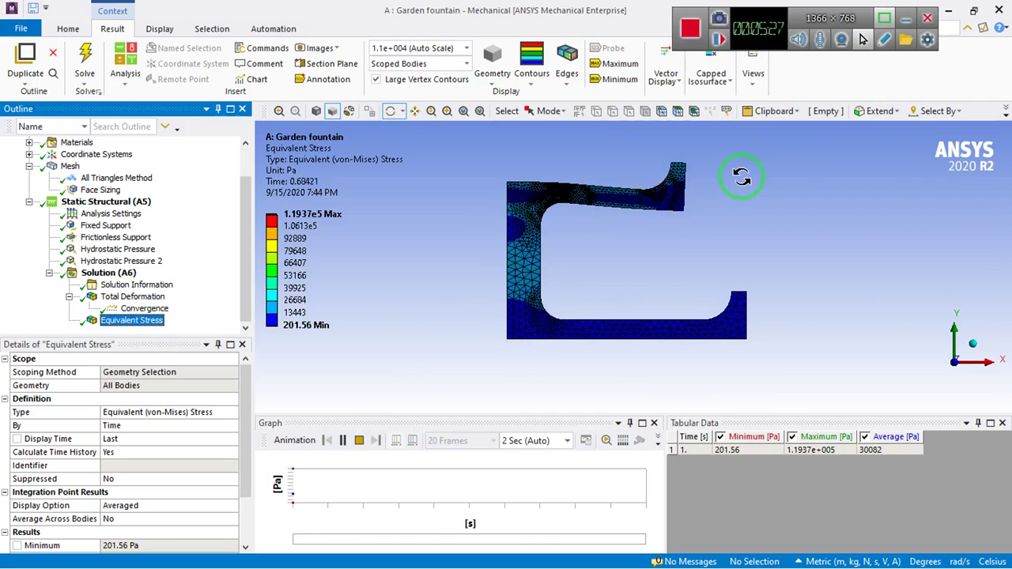
pyautogui.click(359, 440)
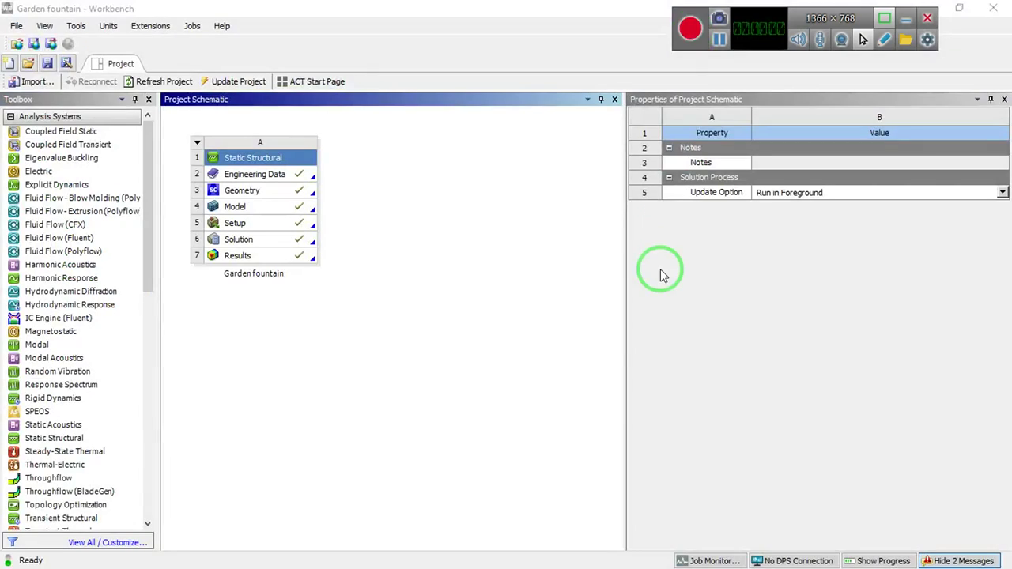
# Switch to the Workbench project schematic and duplicate the Garden fountain static structural system
pyautogui.click(197, 143)
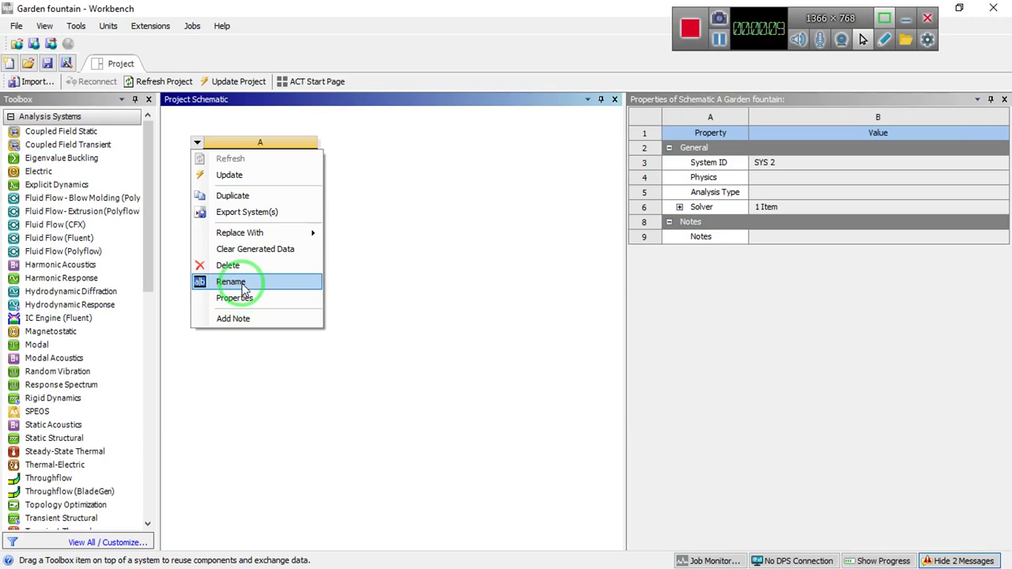
pyautogui.click(232, 195)
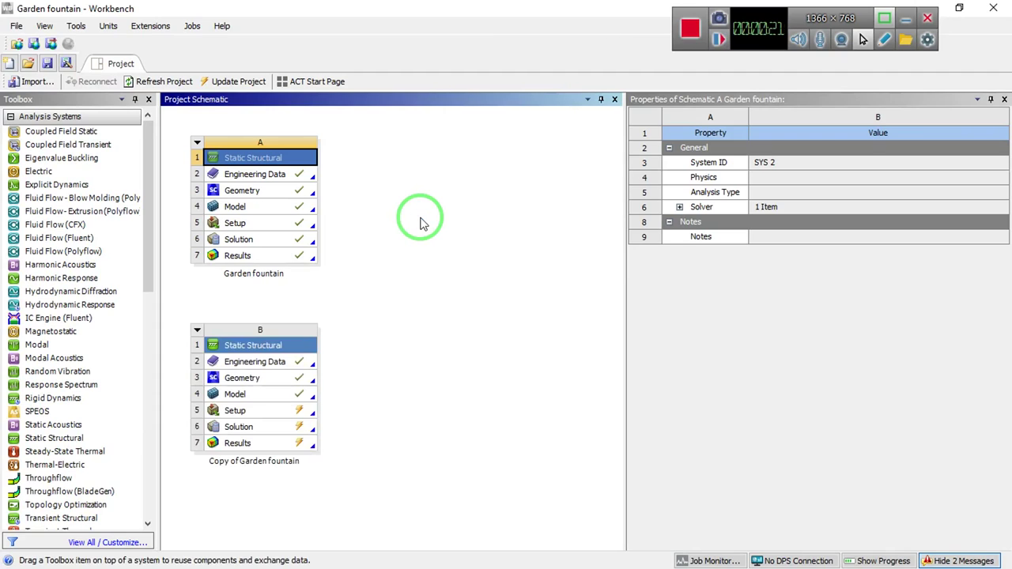
pyautogui.click(299, 504)
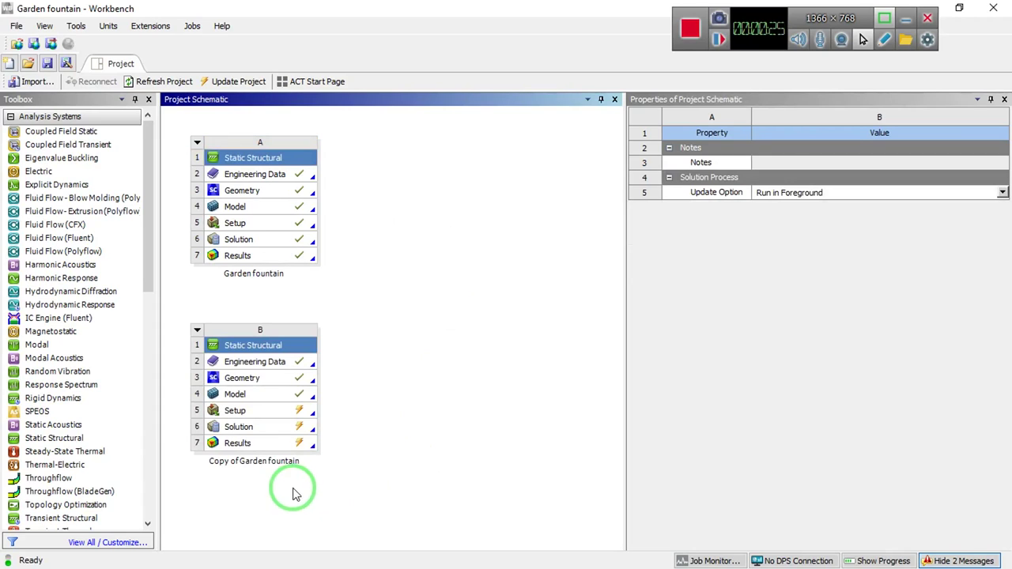
# Open the copied system's Engineering Data and switch to Chrome to read the textbook's modeling tips on body forces
pyautogui.click(273, 364)
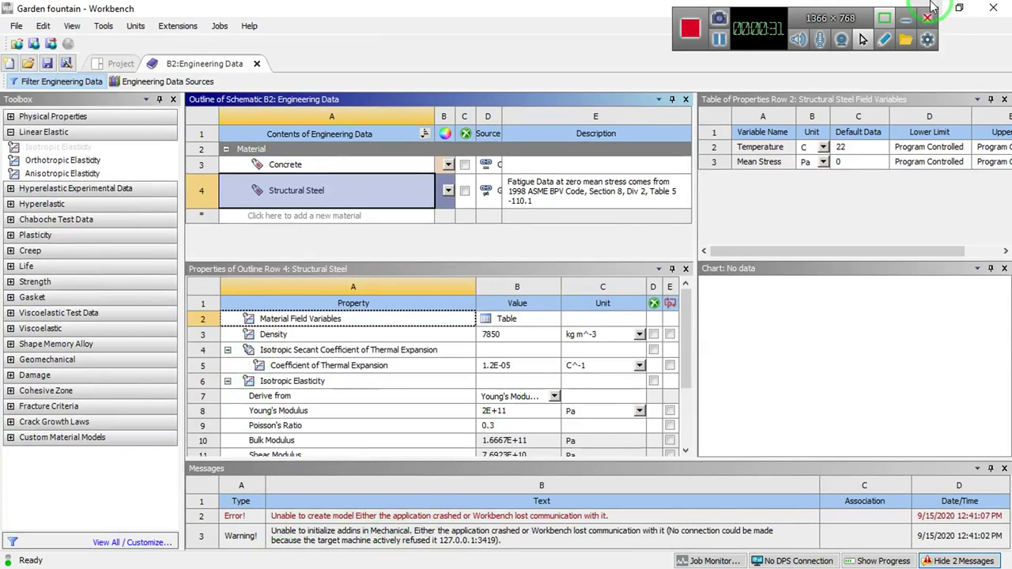
pyautogui.click(931, 6)
pyautogui.click(453, 552)
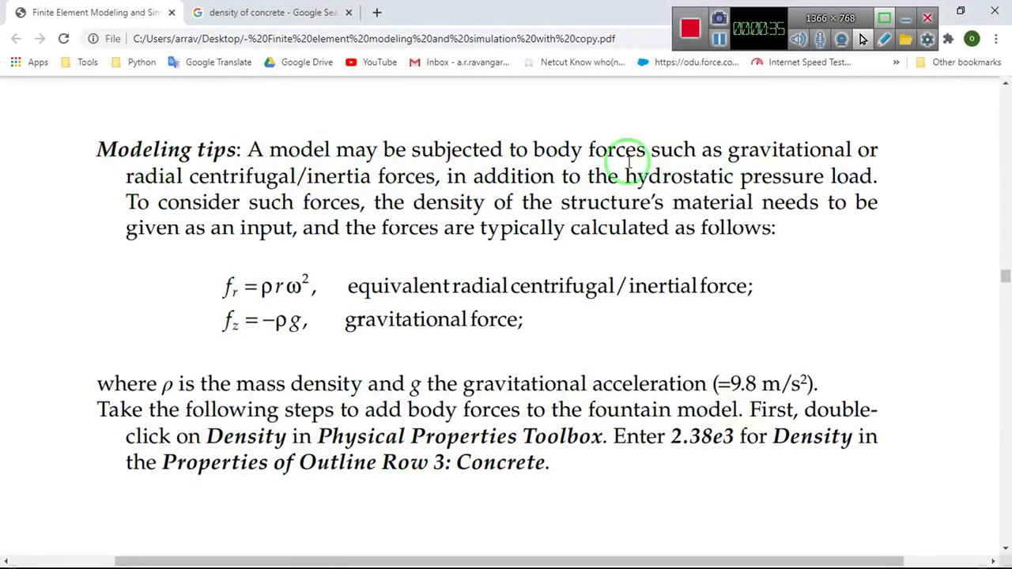
pyautogui.scroll(2, 385, 255)
pyautogui.scroll(-2, 380, 244)
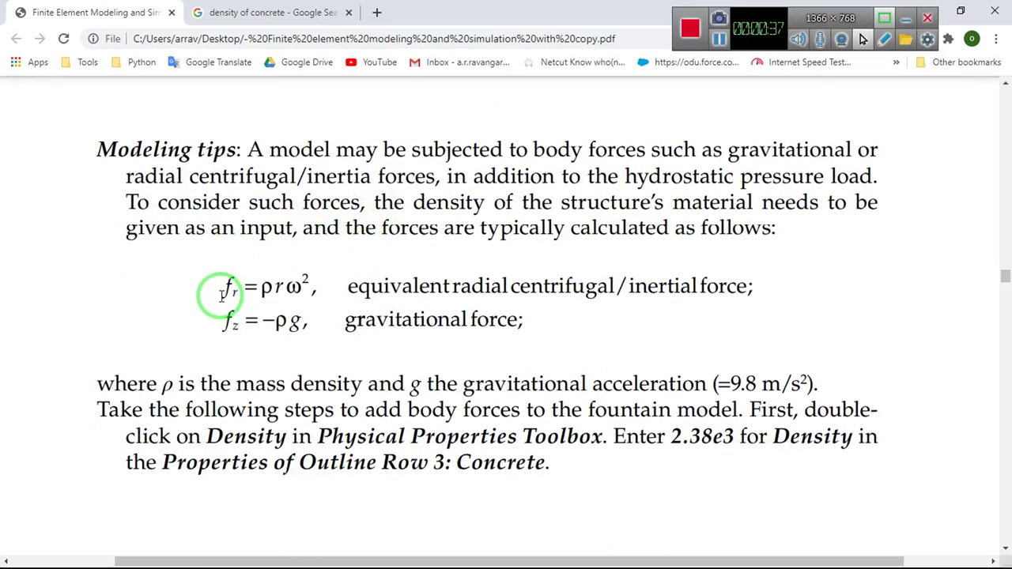
pyautogui.moveTo(220, 294); pyautogui.dragTo(355, 324)
pyautogui.click(371, 330)
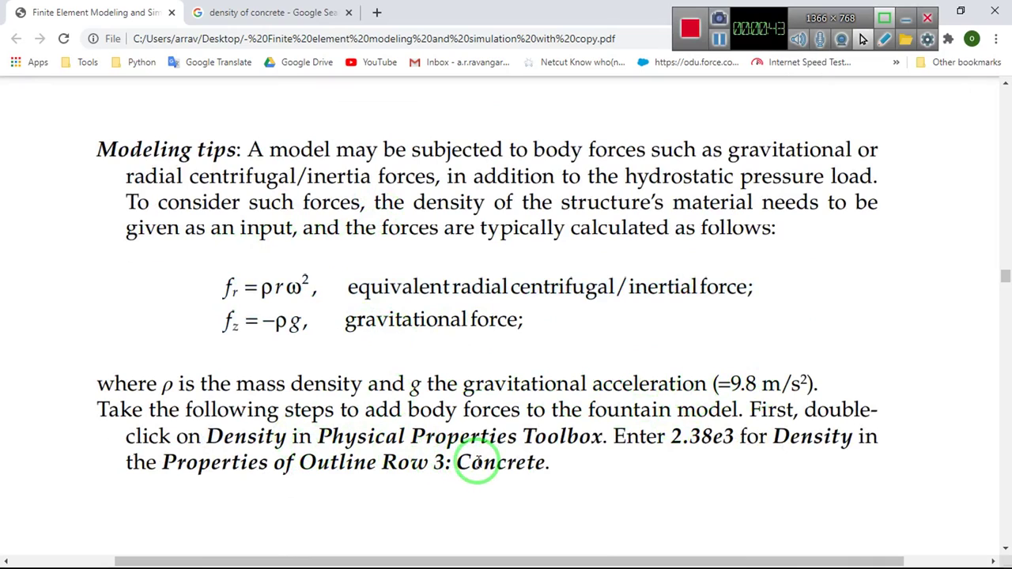
# Compare the searched density of concrete with the textbook's recommended value, and return to Workbench
pyautogui.click(237, 13)
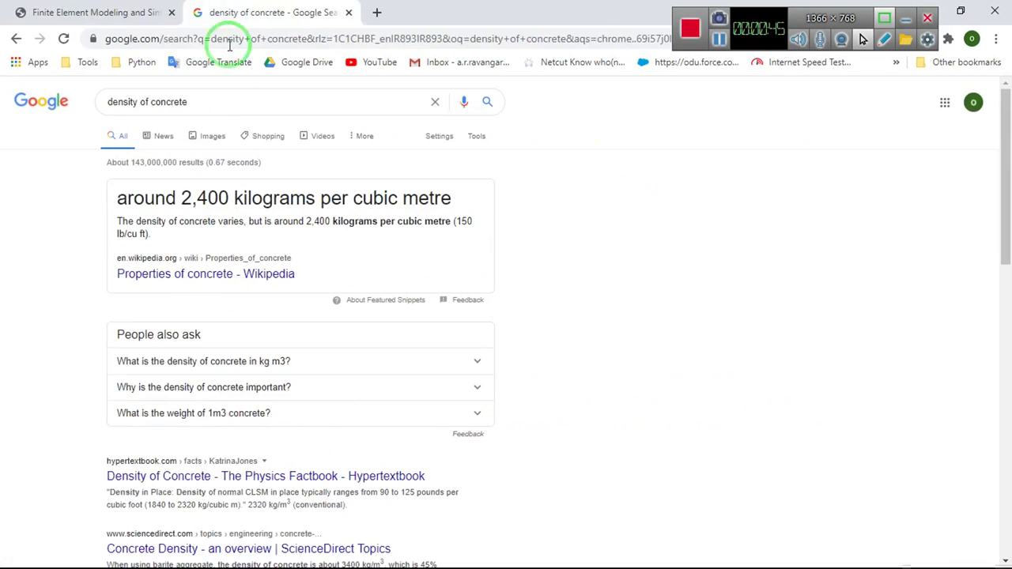
pyautogui.moveTo(178, 198); pyautogui.dragTo(239, 199)
pyautogui.click(144, 9)
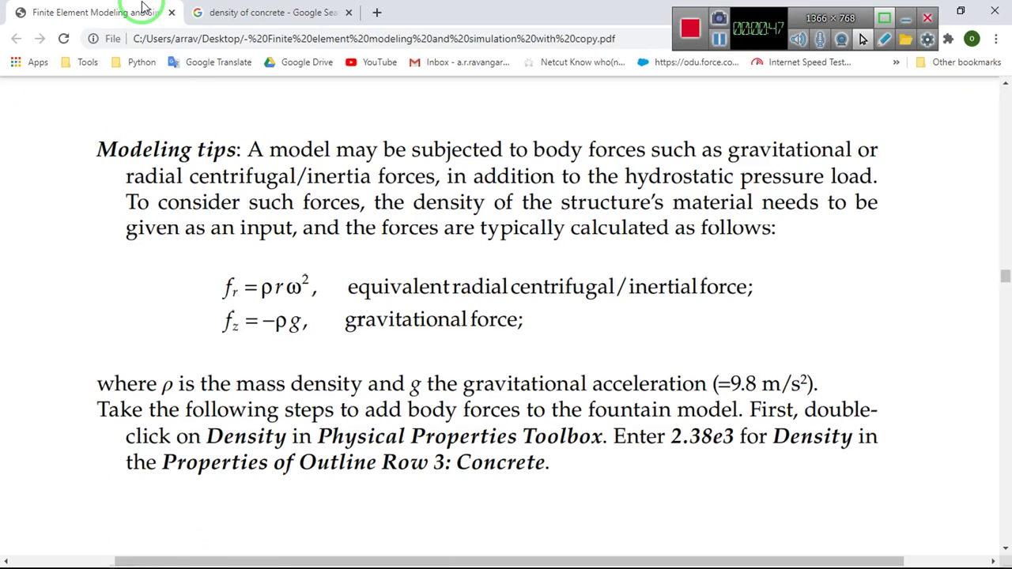
pyautogui.moveTo(671, 436); pyautogui.dragTo(735, 437)
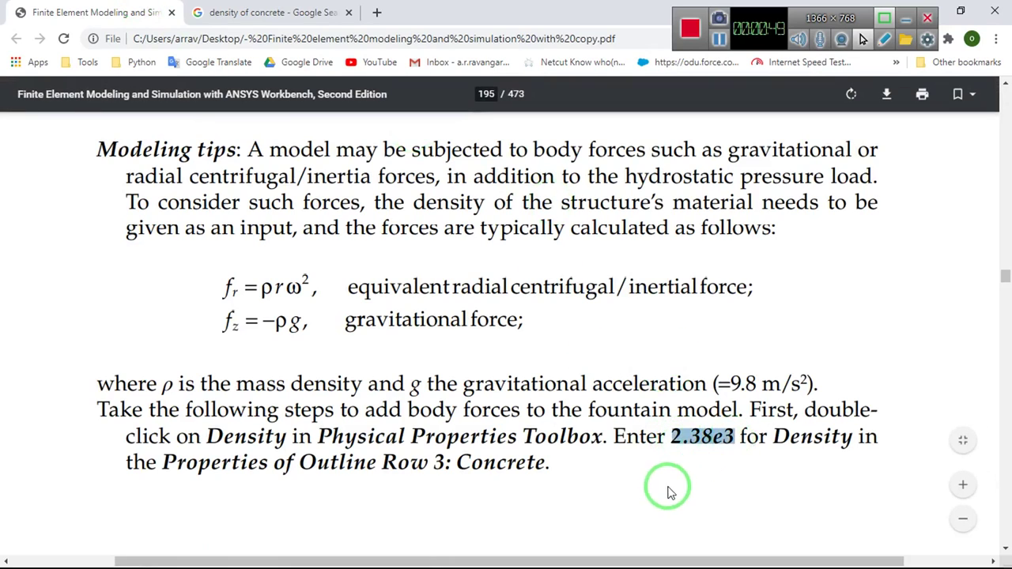
pyautogui.click(664, 493)
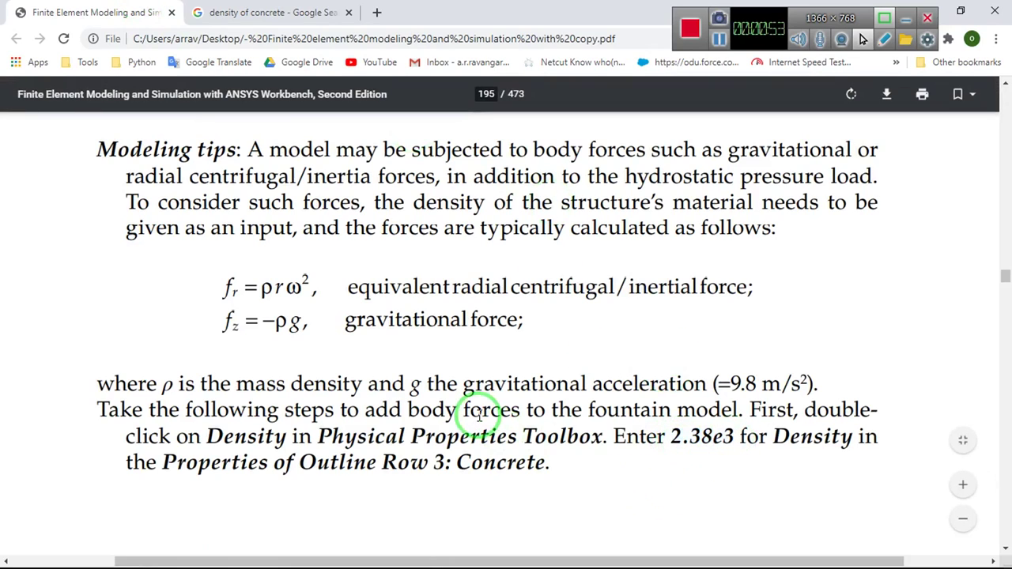
pyautogui.click(277, 9)
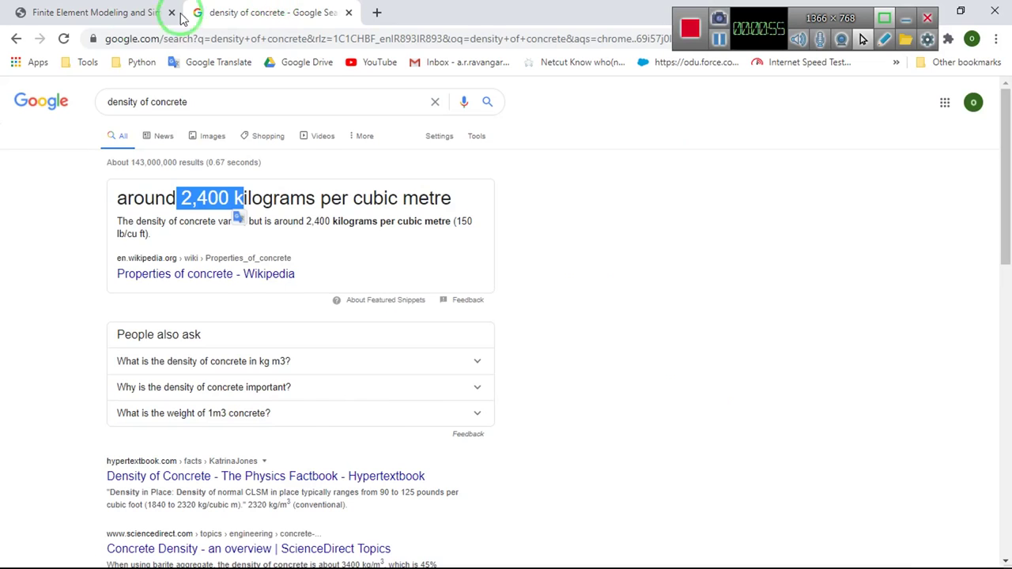
pyautogui.click(93, 14)
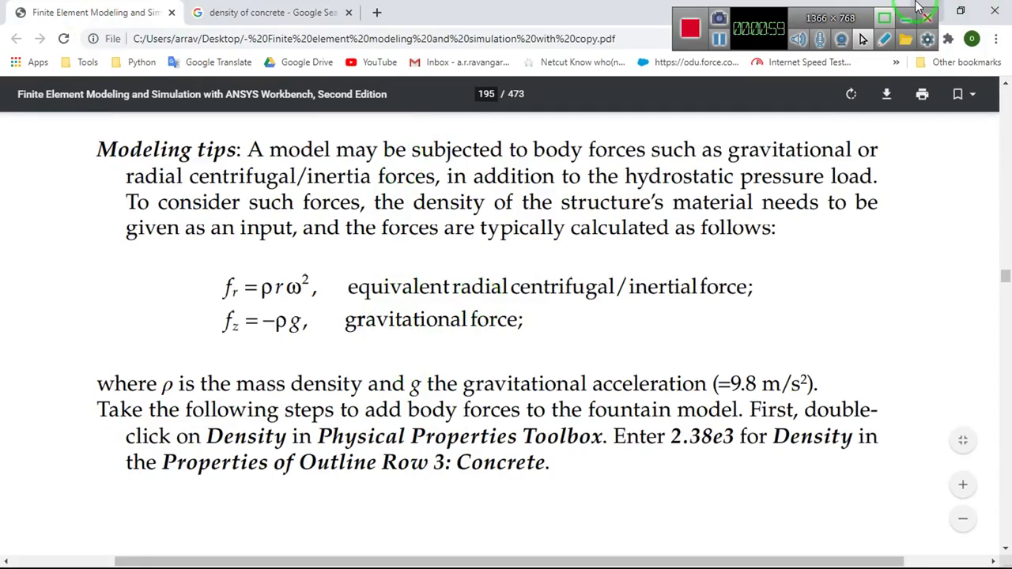
pyautogui.click(916, 4)
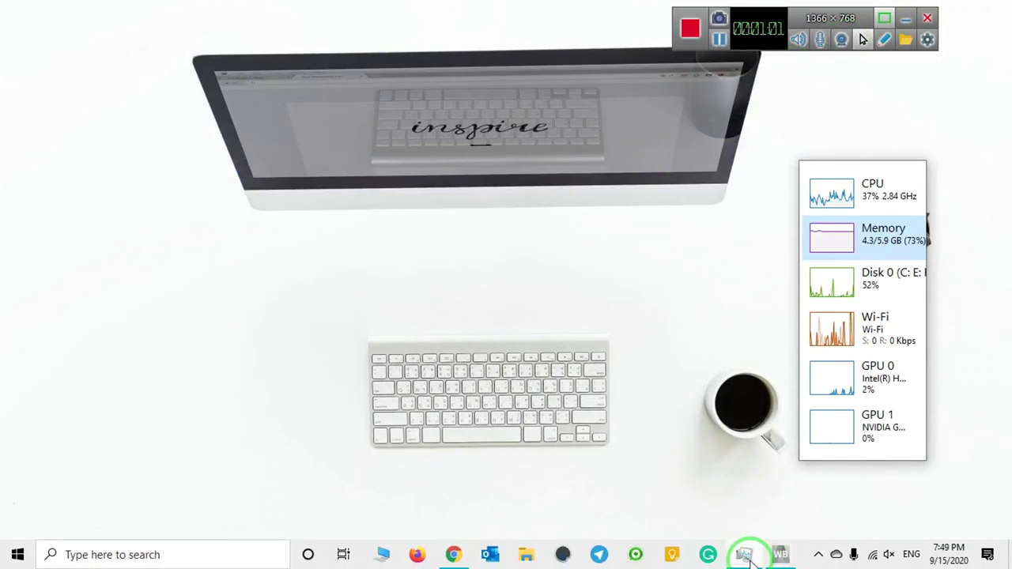
pyautogui.click(778, 555)
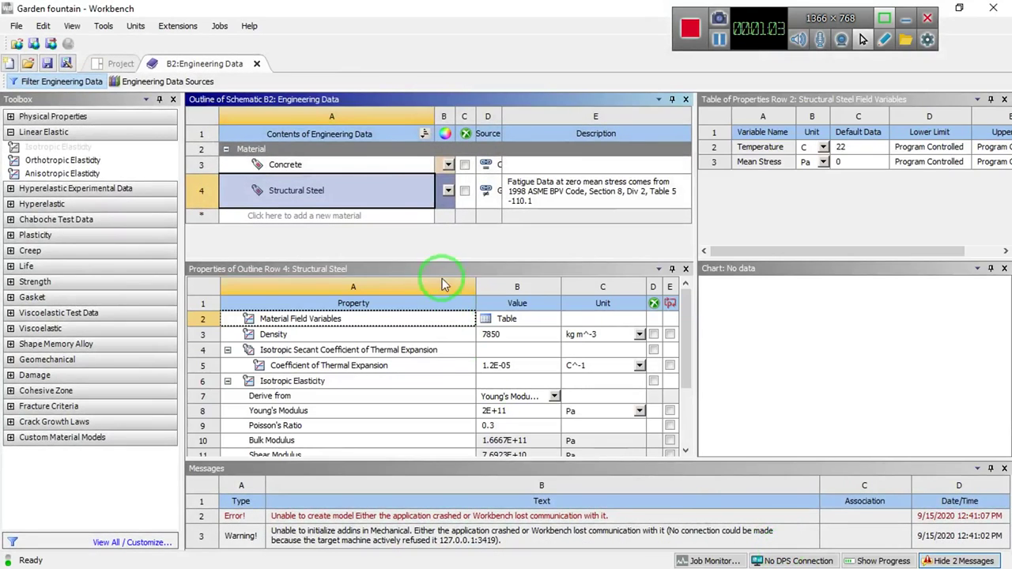
# Add a Density of 2380 kg m^-3 to Concrete and recheck it in the copied system's Engineering Data
pyautogui.click(294, 169)
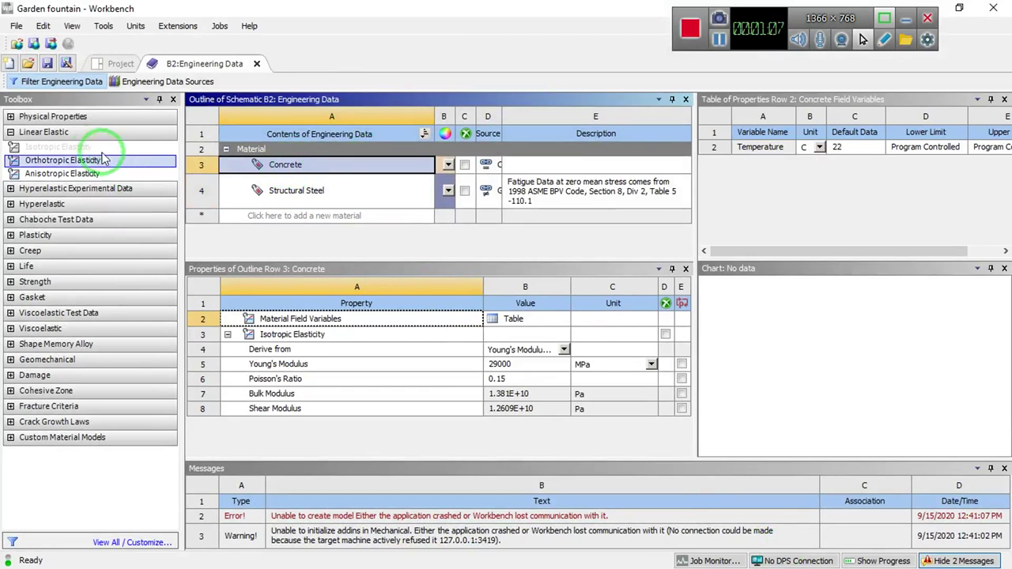
pyautogui.click(10, 118)
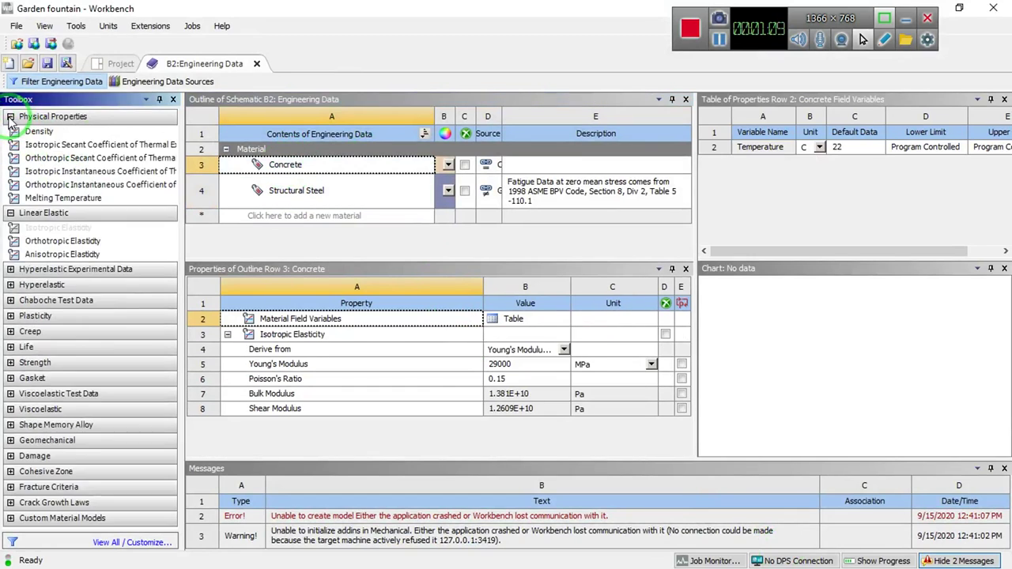
pyautogui.doubleClick(17, 131)
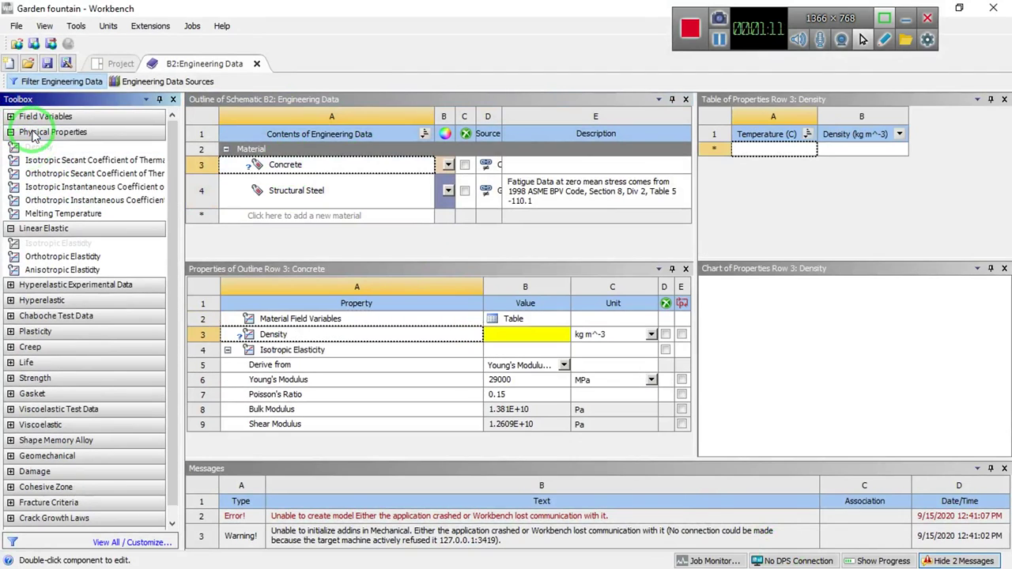
pyautogui.click(549, 335)
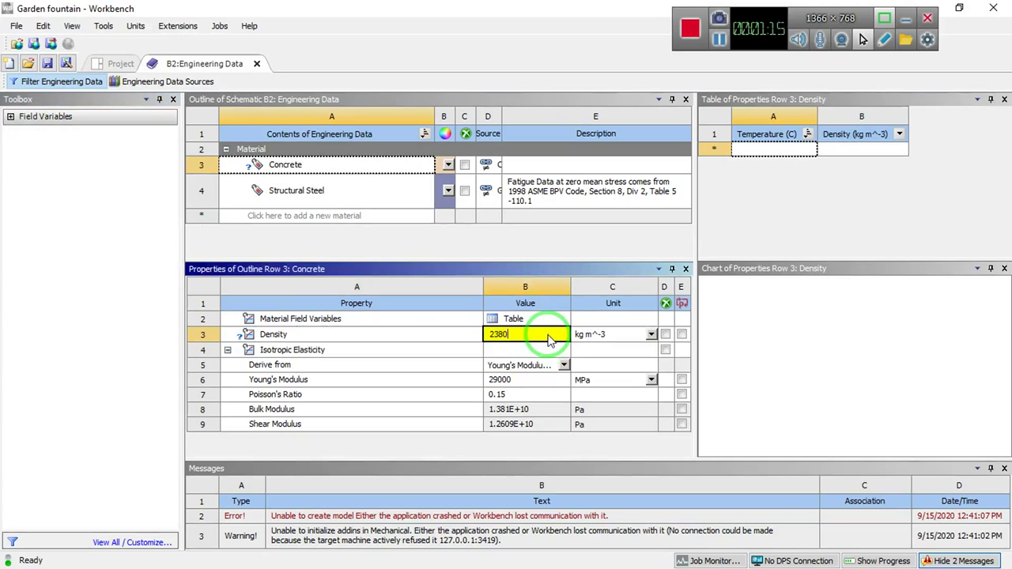
pyautogui.write('2380')
pyautogui.press('Return')
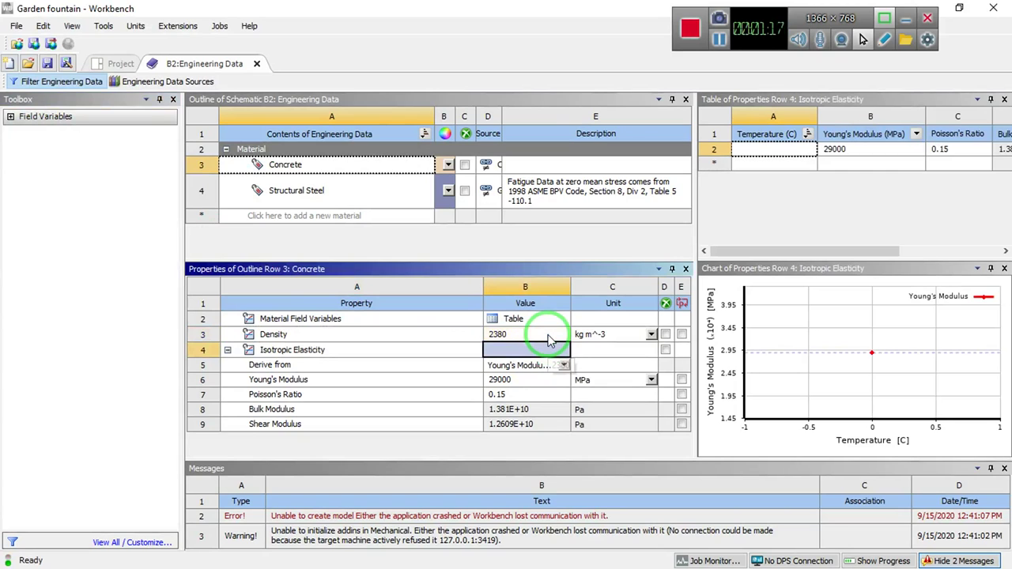
pyautogui.click(256, 63)
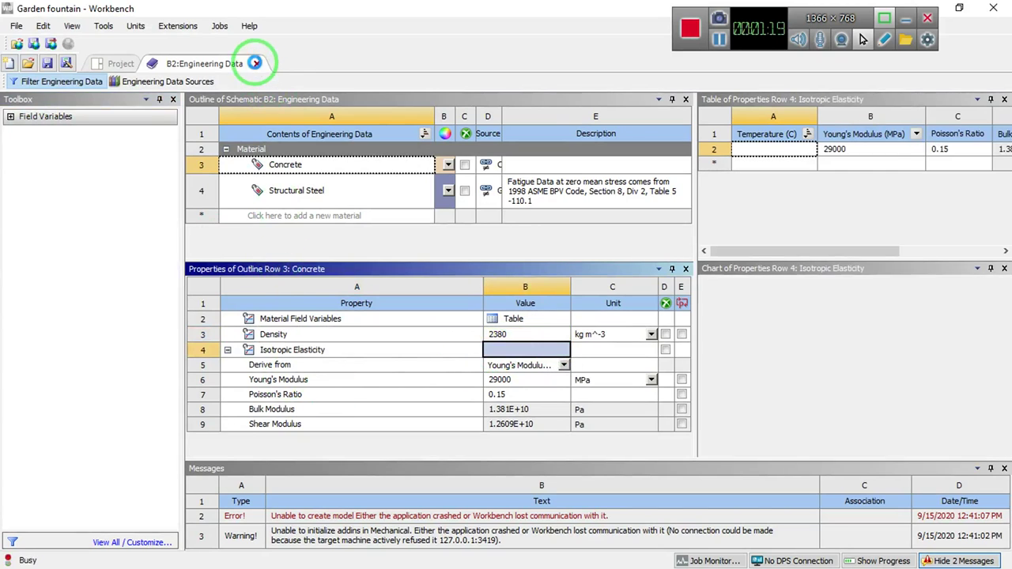
pyautogui.click(425, 228)
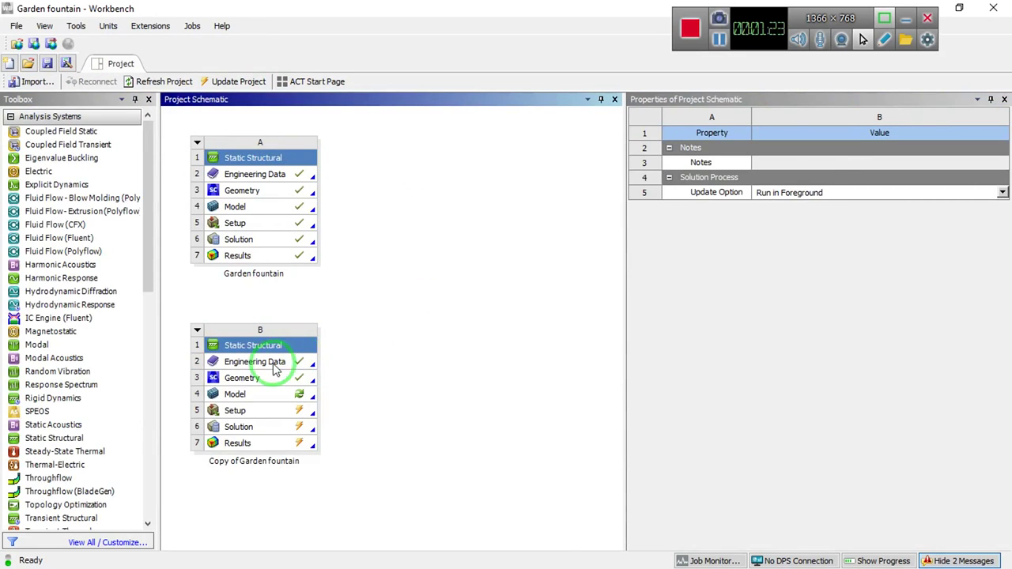
pyautogui.doubleClick(274, 366)
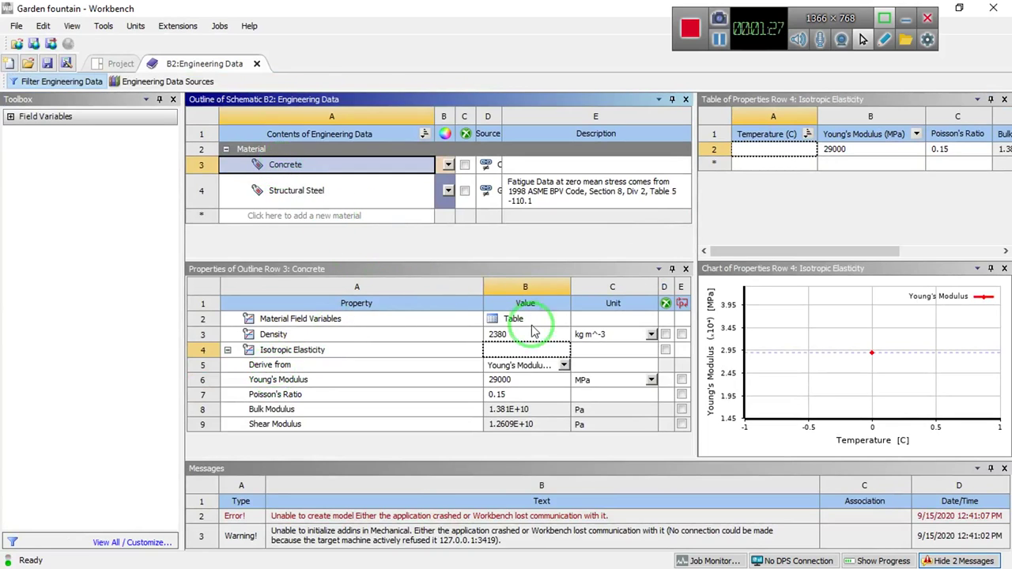
pyautogui.click(256, 65)
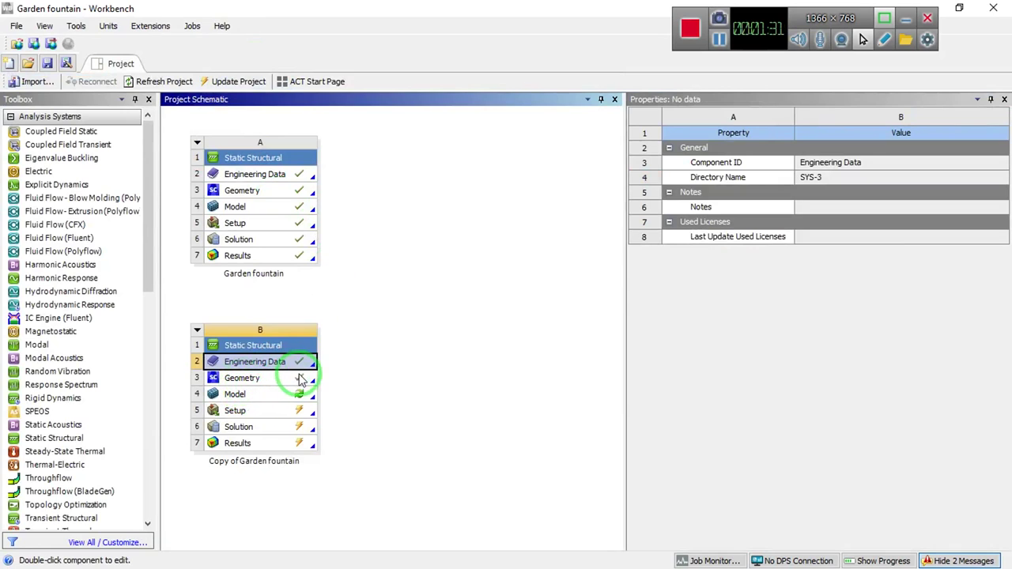
# Open the copied system's Model in Mechanical, re-reading the upstream data
pyautogui.click(234, 395)
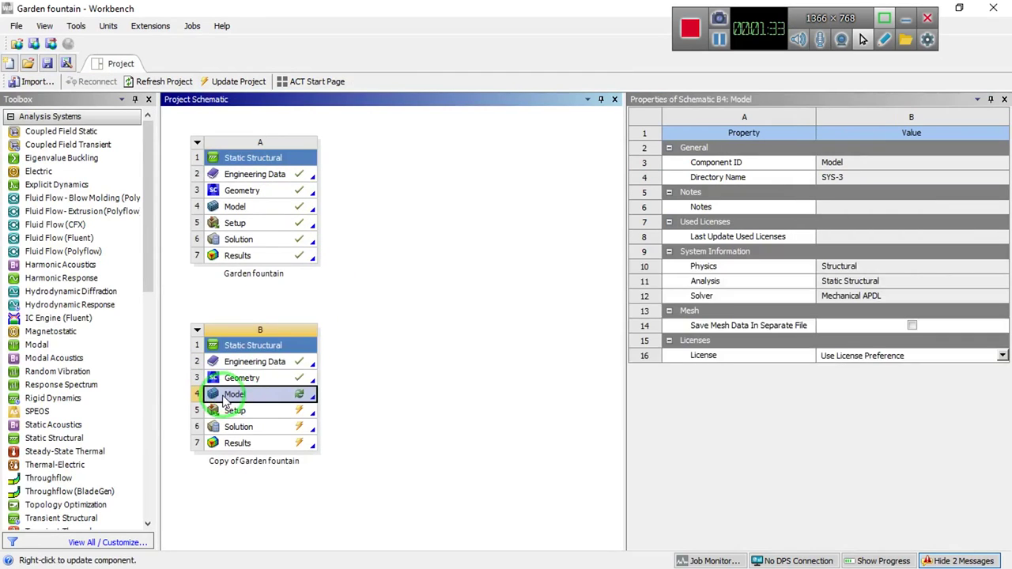
pyautogui.click(253, 378)
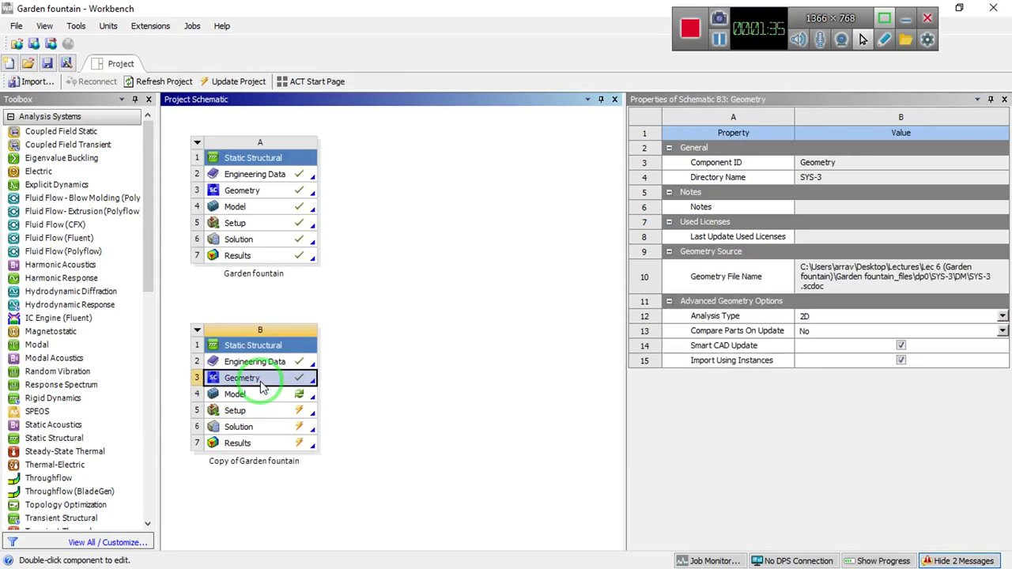
pyautogui.click(258, 395)
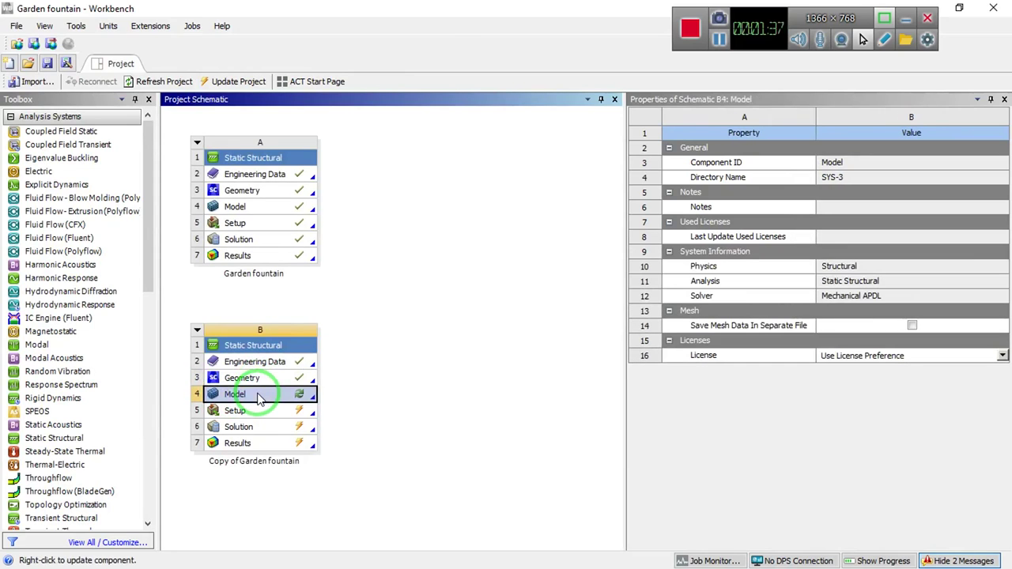
pyautogui.doubleClick(259, 396)
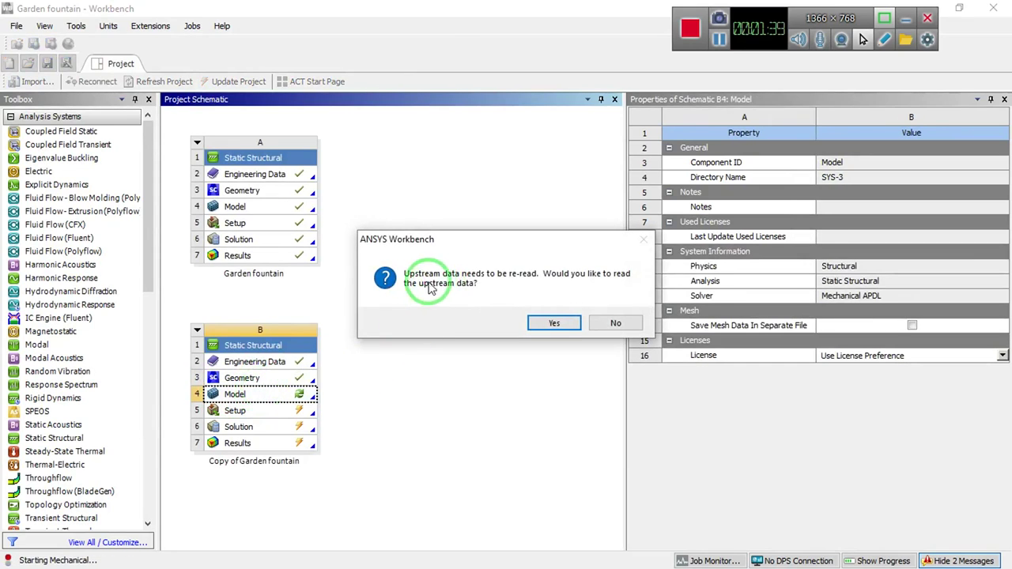
pyautogui.click(544, 324)
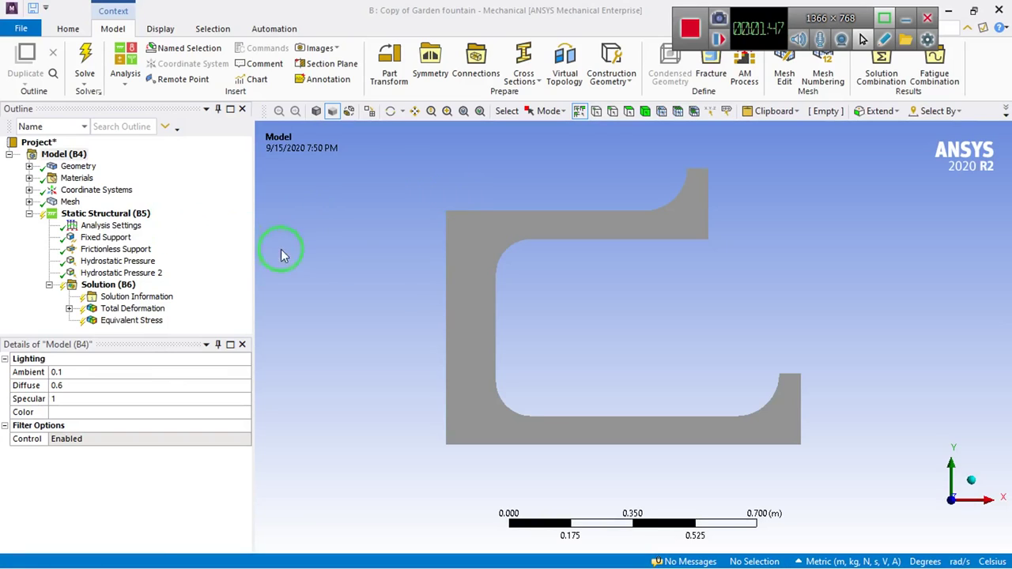
pyautogui.scroll(2, 451, 284)
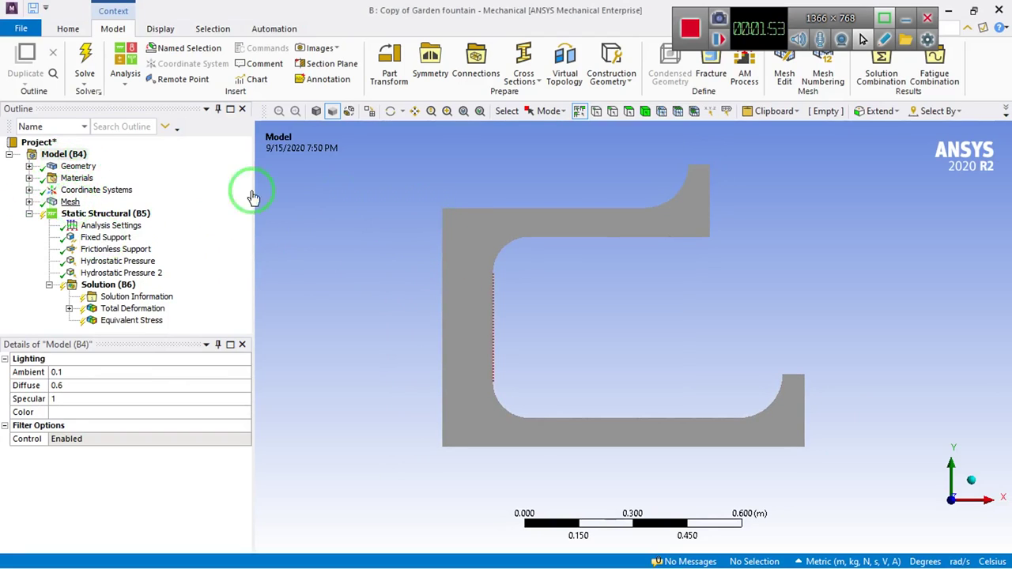
# Insert a Standard Earth Gravity load under the copied system's Static Structural analysis
pyautogui.click(120, 218)
pyautogui.rightClick(93, 214)
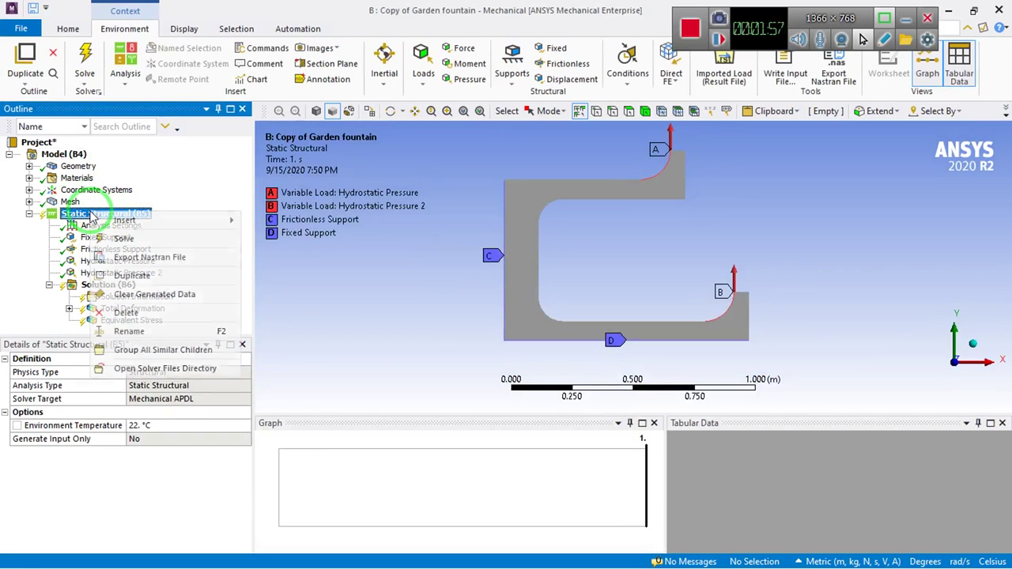
pyautogui.moveTo(154, 228)
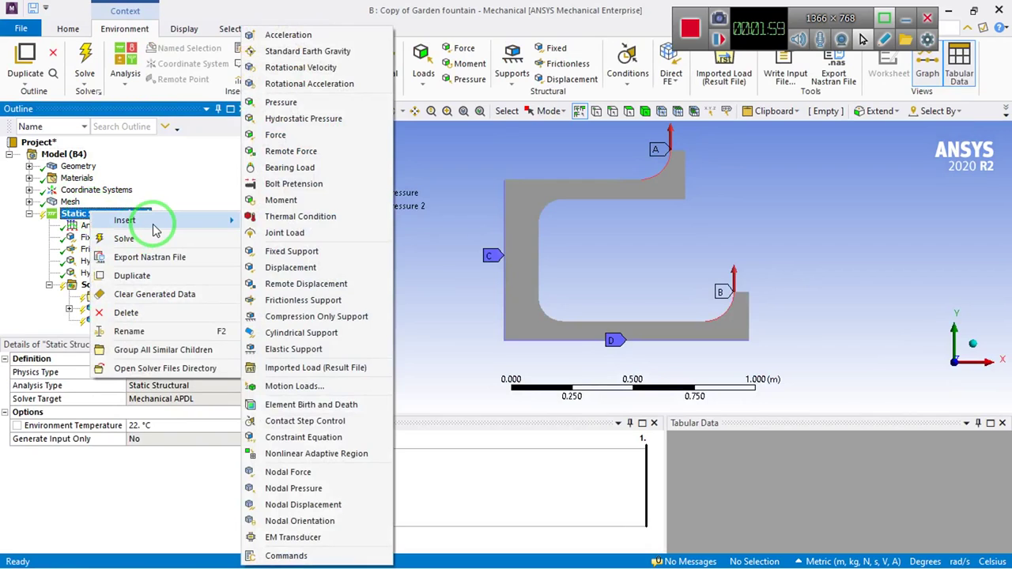
pyautogui.click(324, 51)
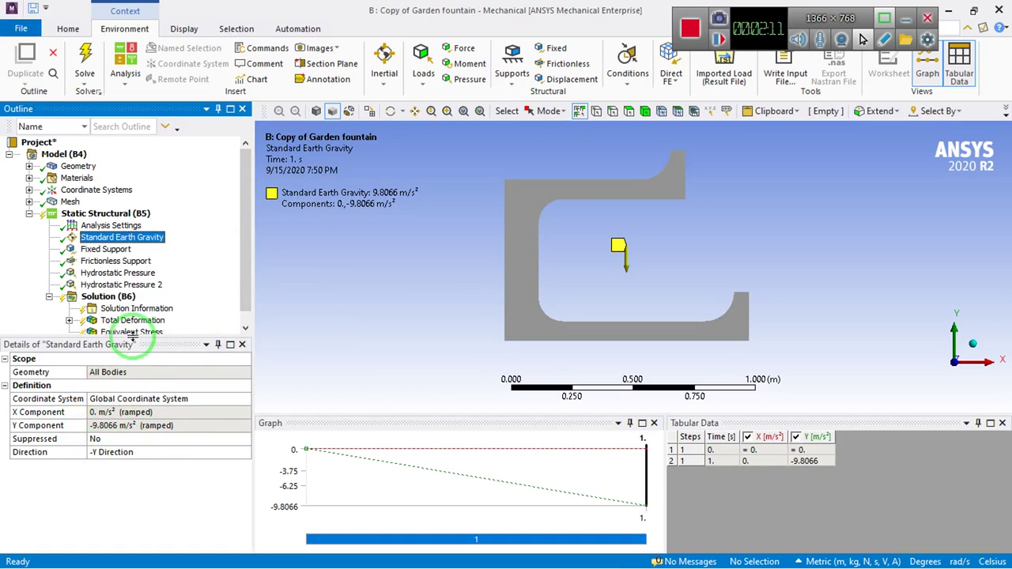
# Insert a Rotational Velocity load under Static Structural and define it by Components
pyautogui.click(101, 213)
pyautogui.rightClick(108, 220)
pyautogui.moveTo(162, 227)
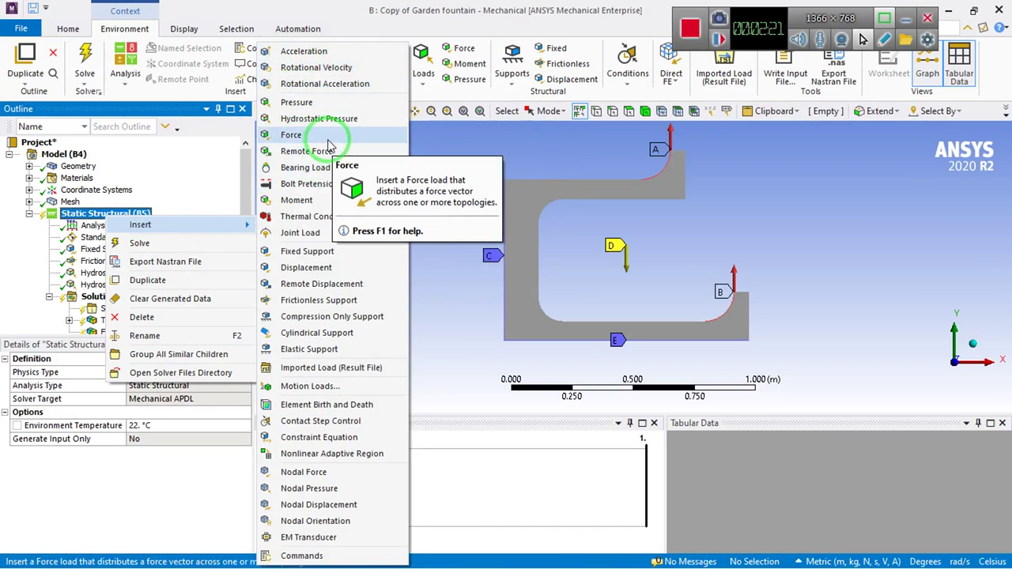
pyautogui.click(313, 68)
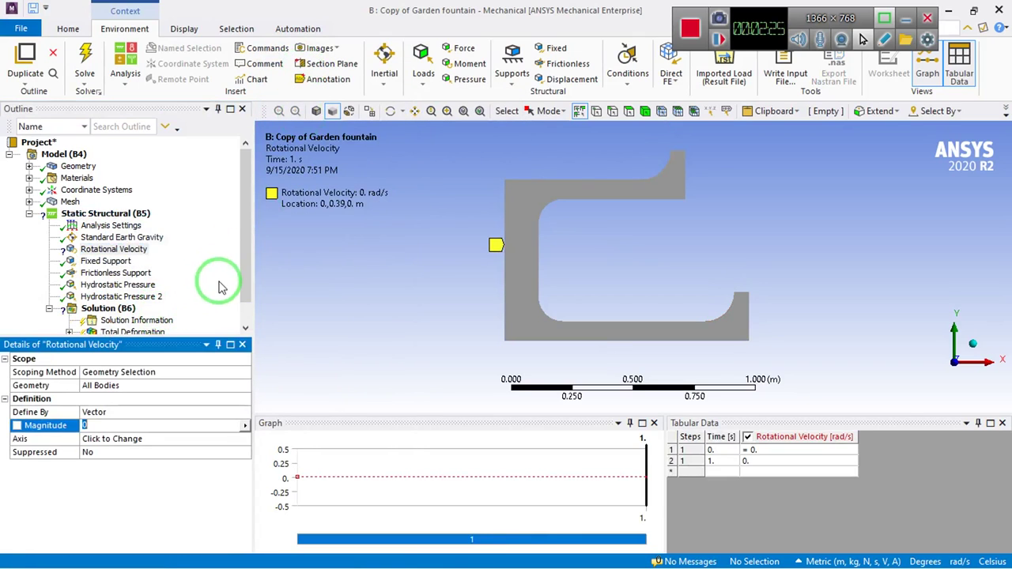
pyautogui.moveTo(248, 253); pyautogui.dragTo(248, 271)
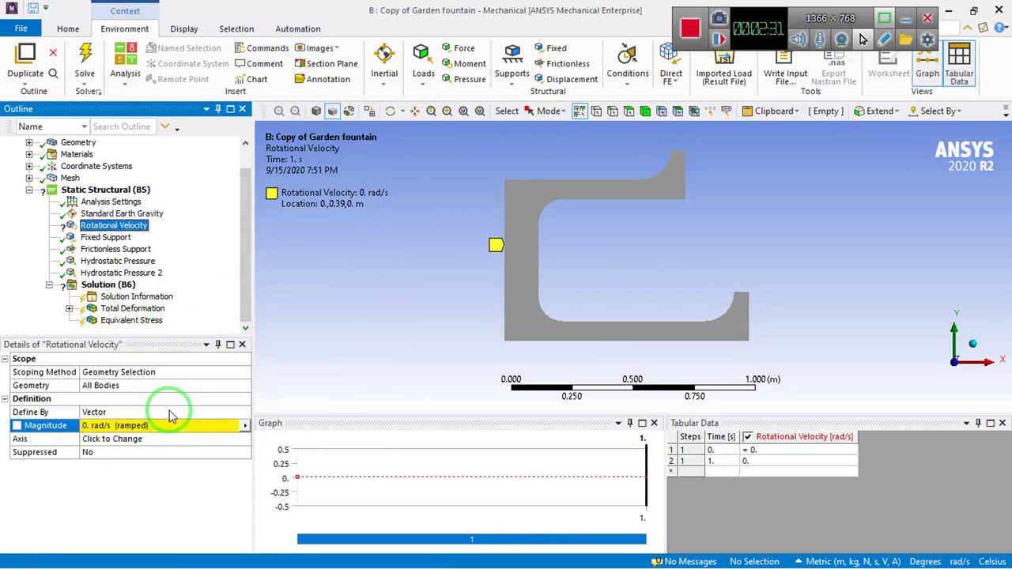
pyautogui.click(166, 412)
pyautogui.click(245, 412)
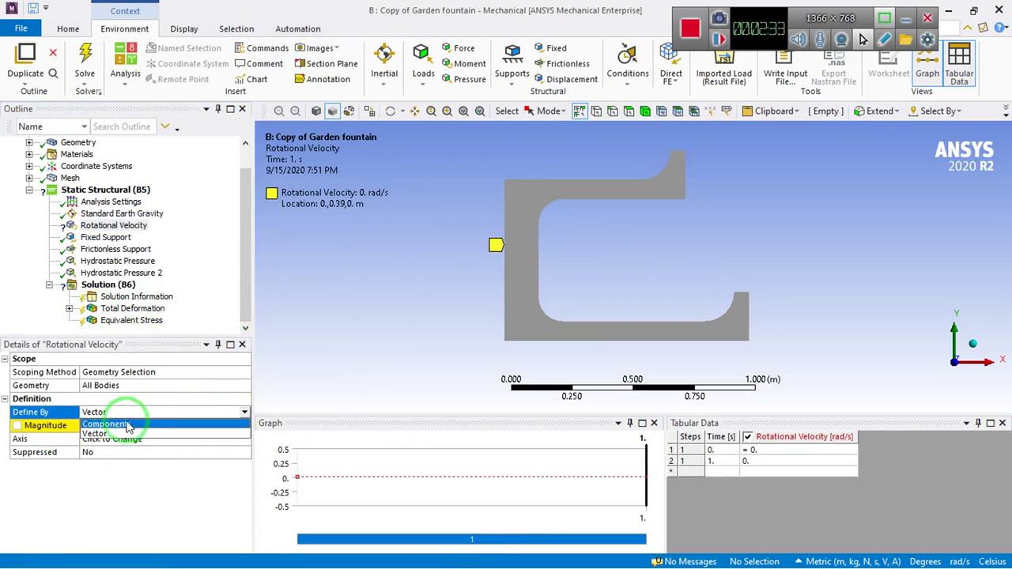
pyautogui.click(99, 433)
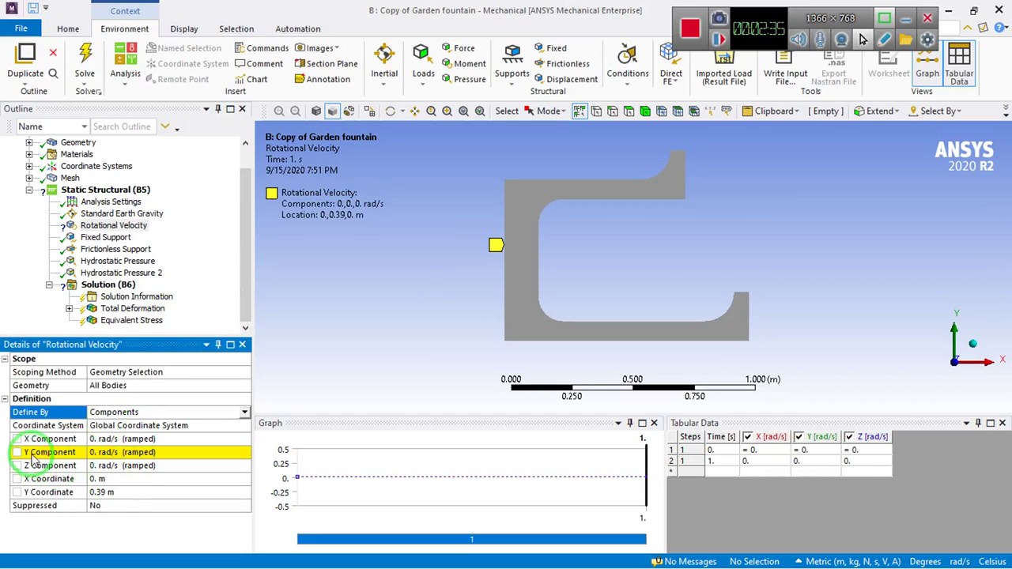
# Set the Rotational Velocity's Y Component to 5 rad/s and solve the copied static structural analysis
pyautogui.click(108, 452)
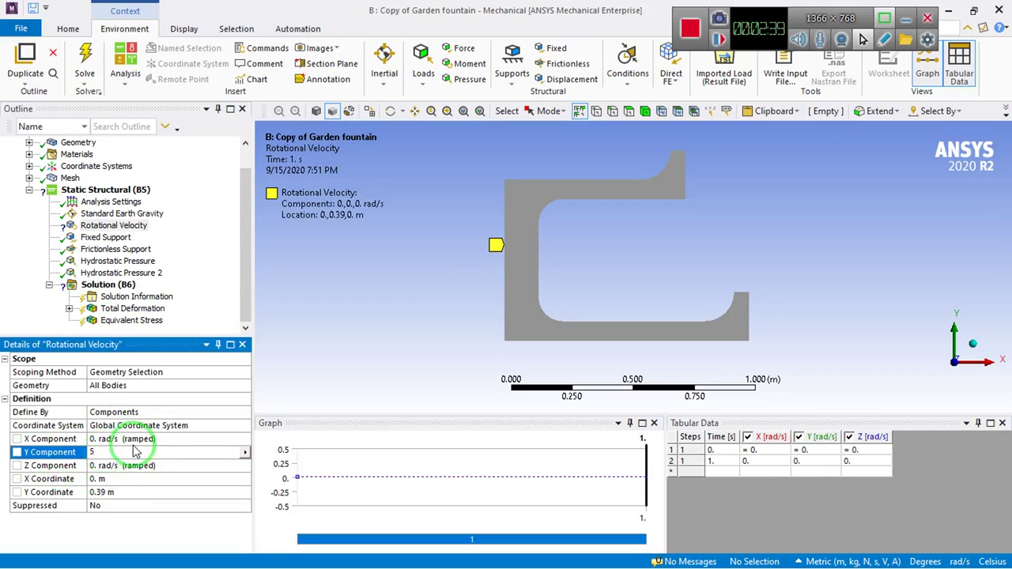
pyautogui.click(113, 538)
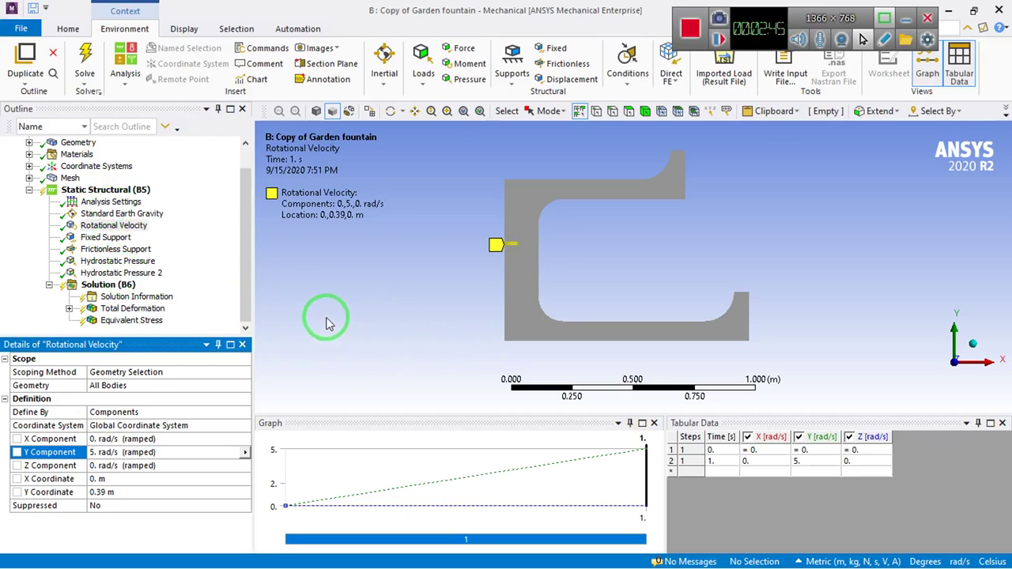
pyautogui.click(105, 284)
pyautogui.rightClick(101, 286)
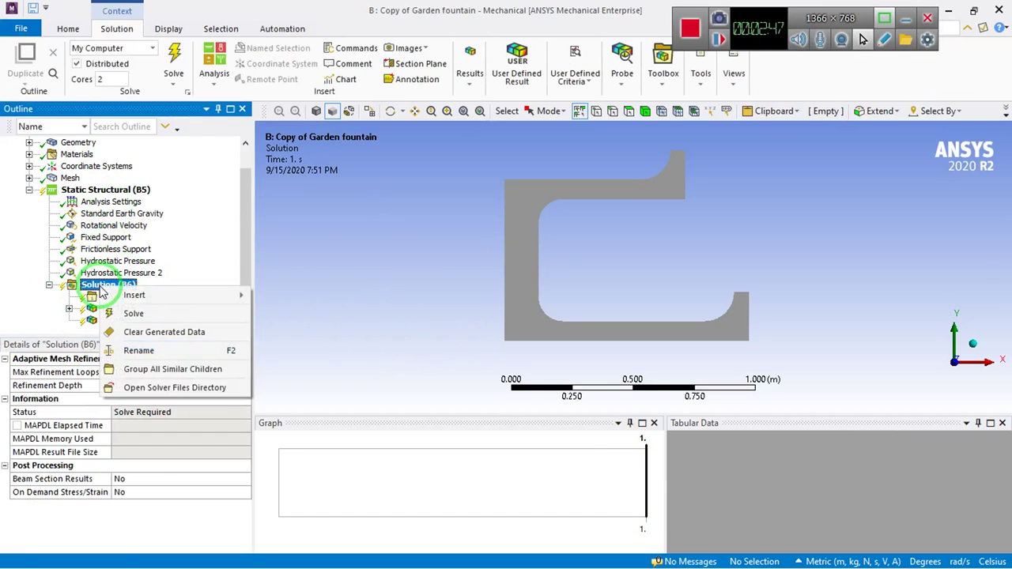
pyautogui.click(142, 315)
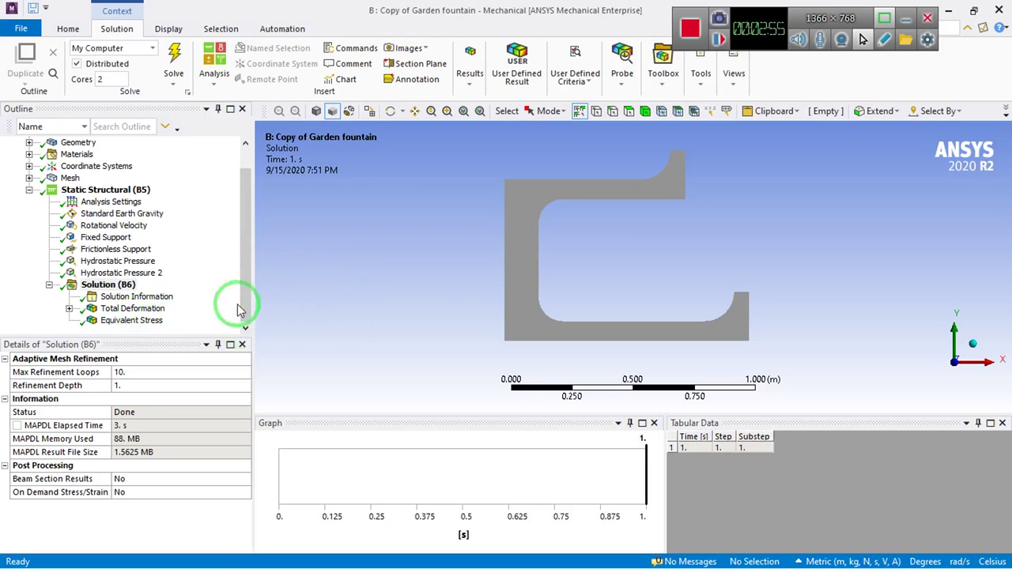
# Display the Total Deformation result of the copied system, play its animation and stop it
pyautogui.click(119, 312)
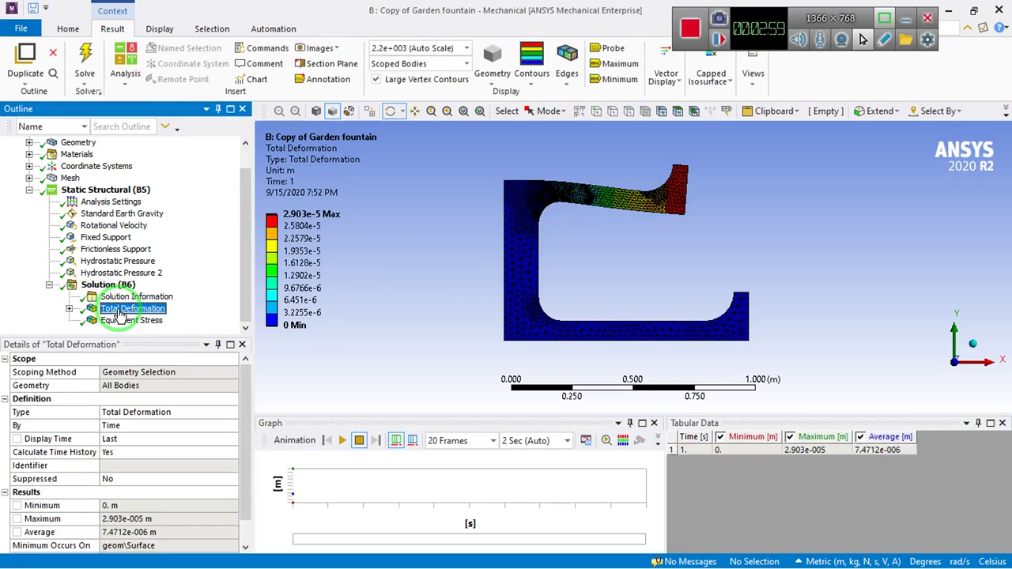
pyautogui.click(342, 440)
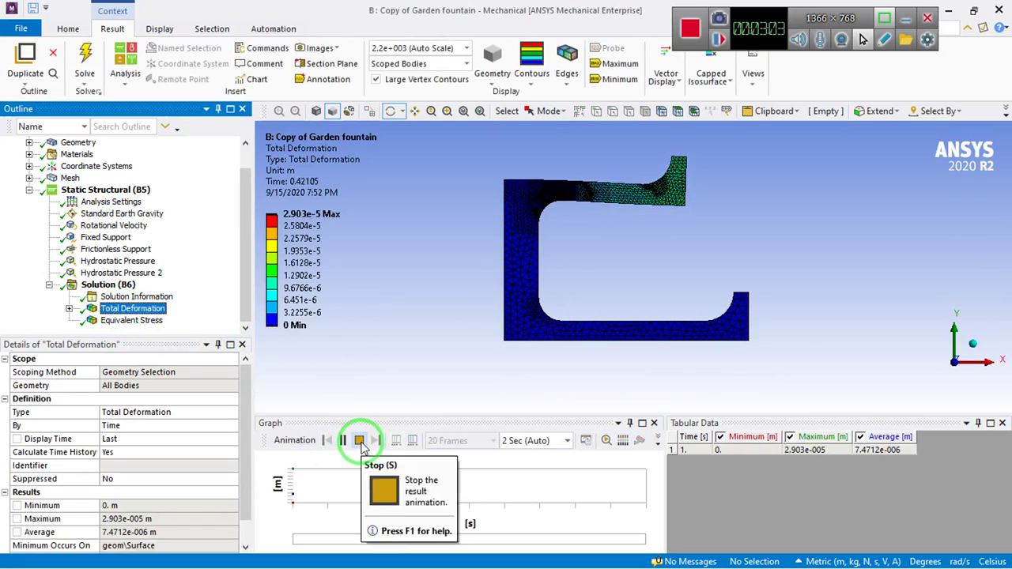
pyautogui.click(360, 440)
# Display the Equivalent Stress result, play its animation and stop it
pyautogui.click(131, 320)
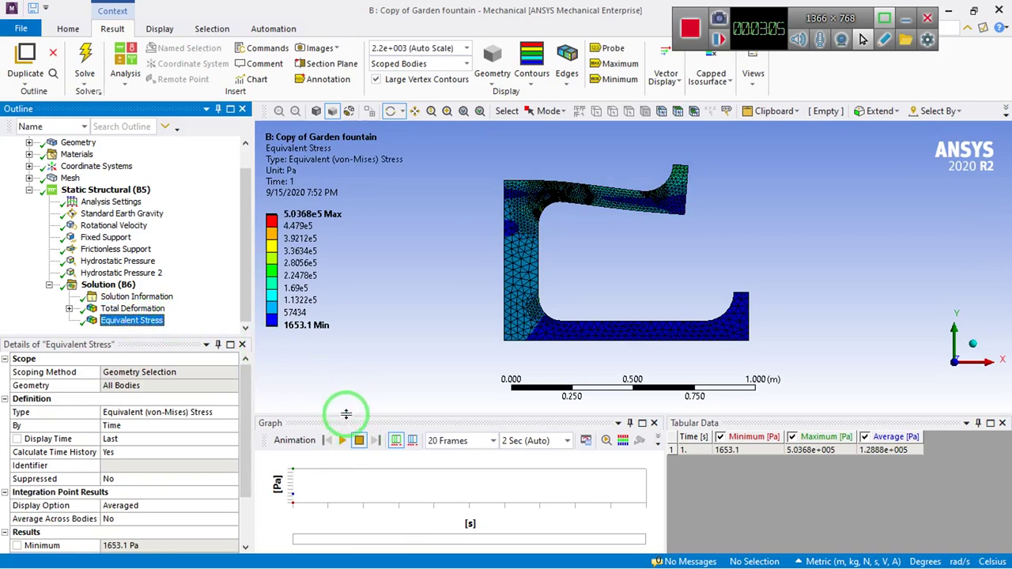
pyautogui.click(341, 441)
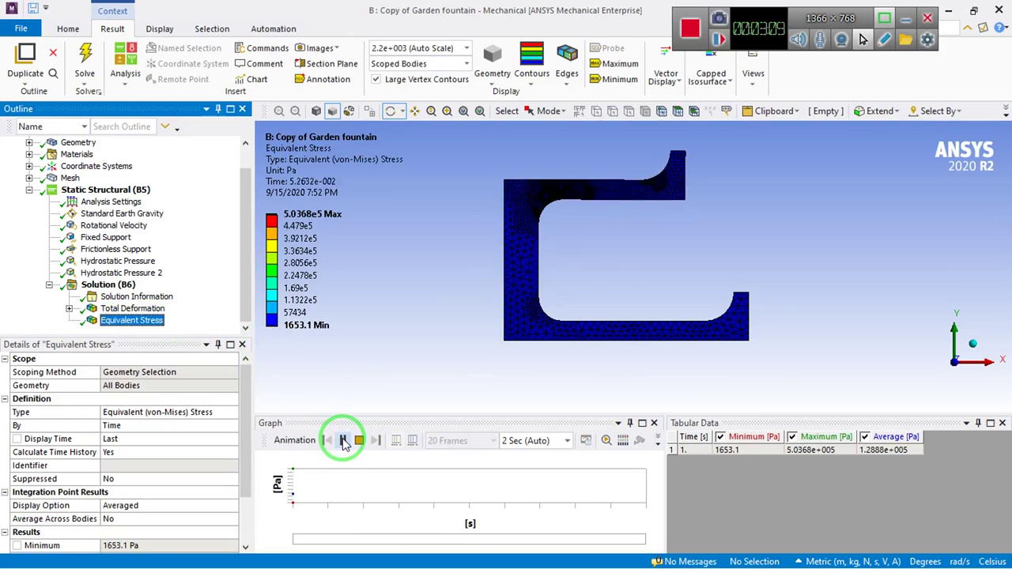
pyautogui.click(359, 442)
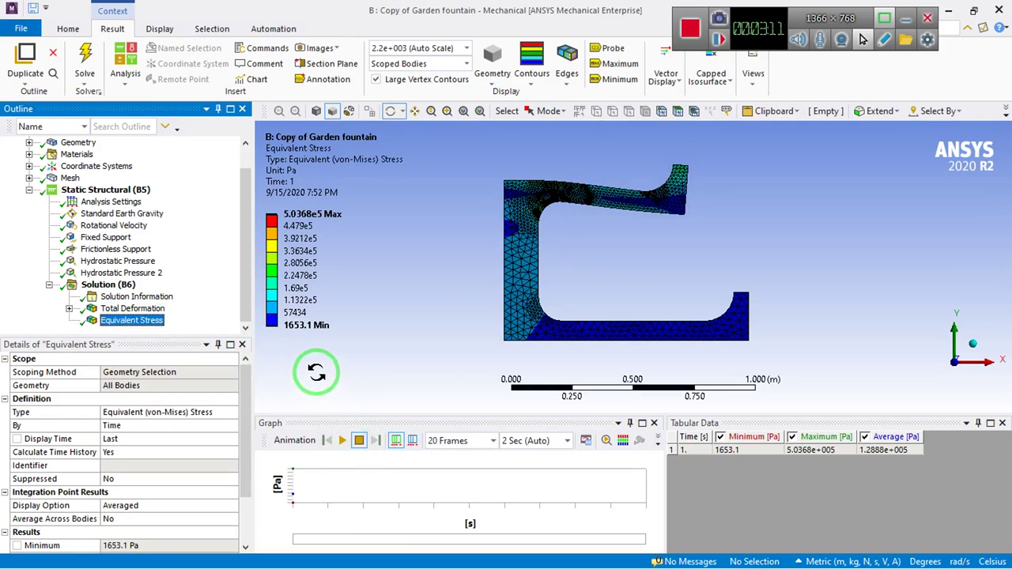
# Insert a Force Reaction probe under Solution and assign the Fixed Support as its boundary condition
pyautogui.rightClick(119, 288)
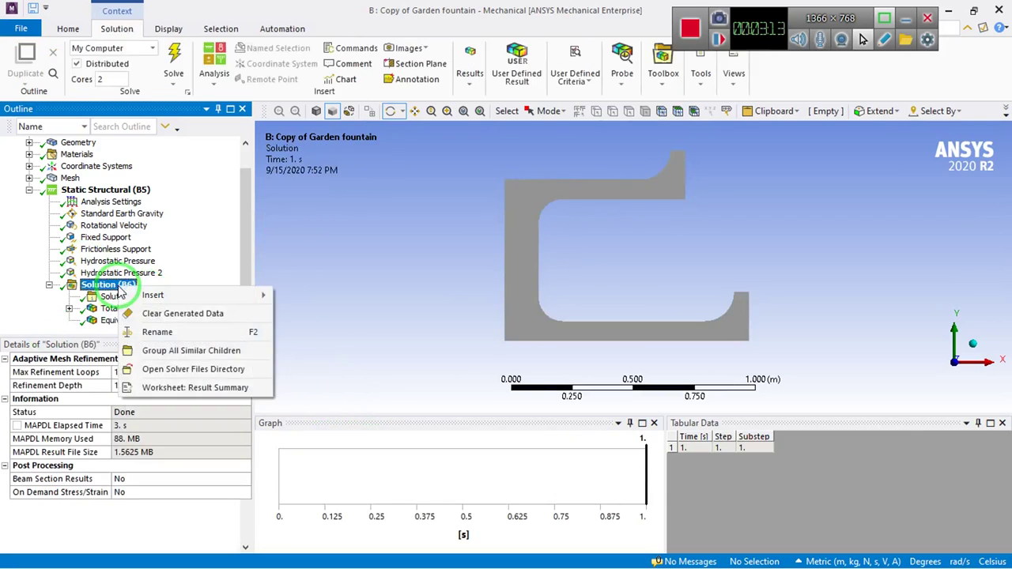
pyautogui.moveTo(167, 296)
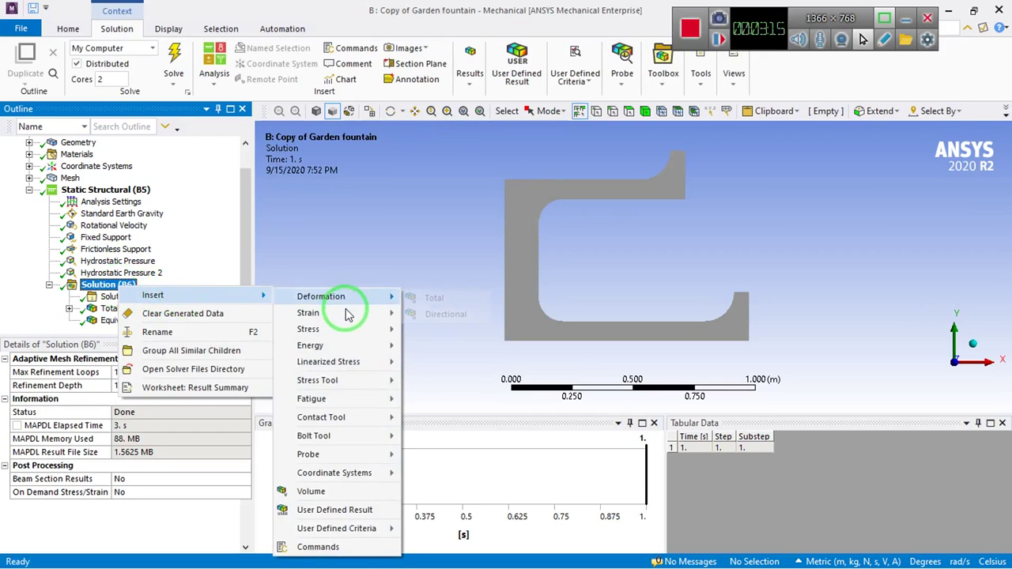
pyautogui.moveTo(328, 419)
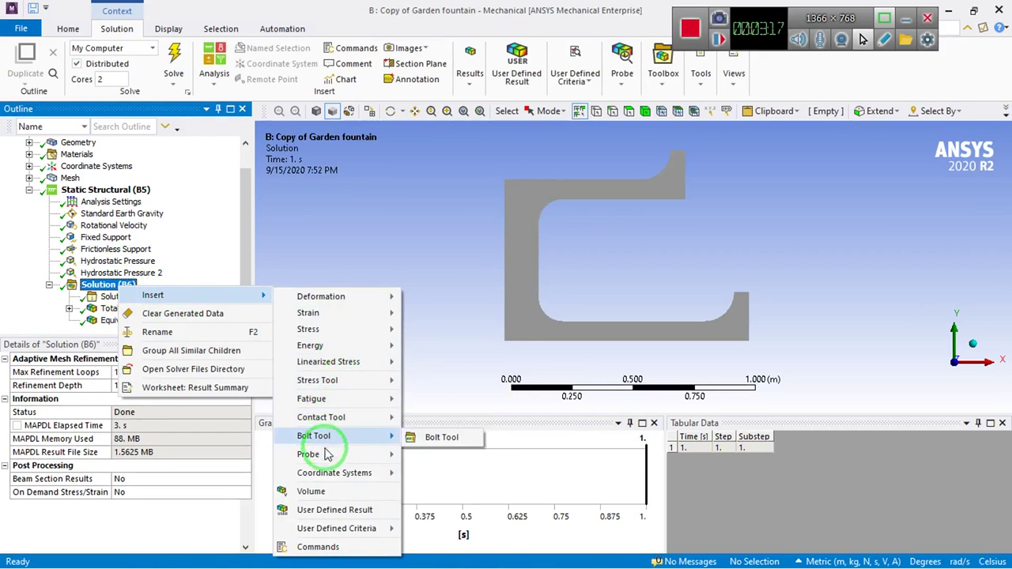
pyautogui.moveTo(325, 460)
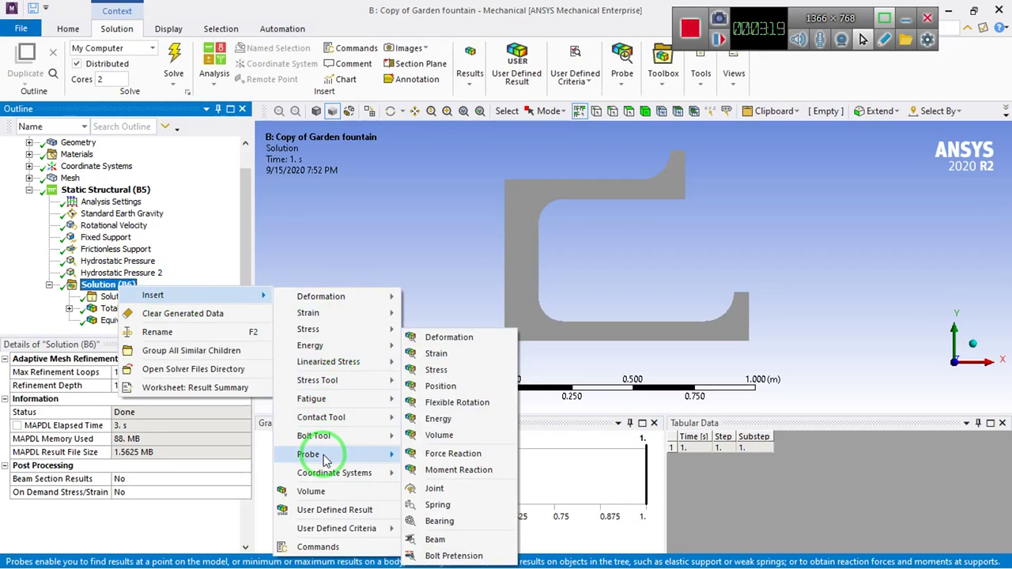
pyautogui.click(443, 456)
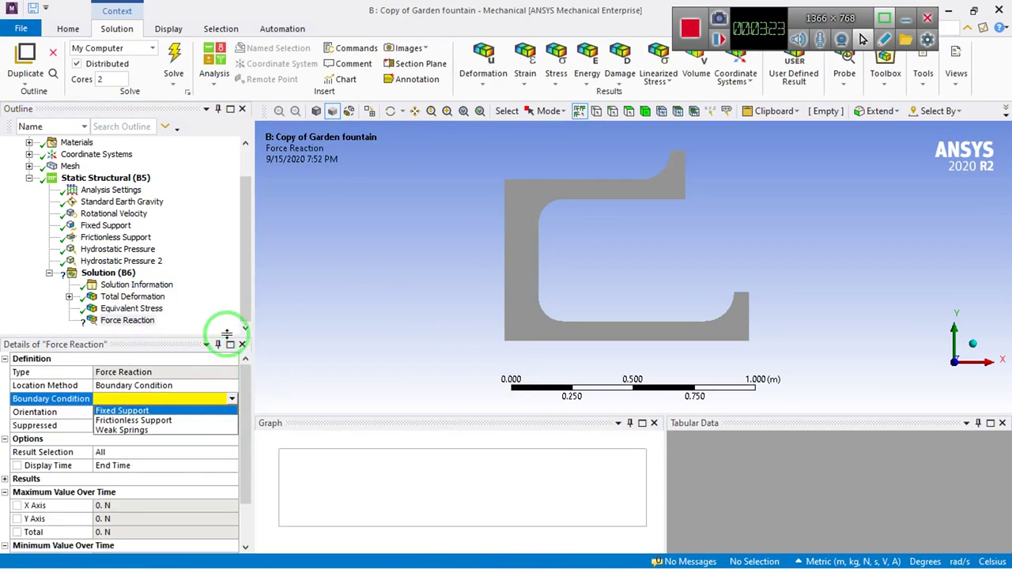
pyautogui.click(141, 412)
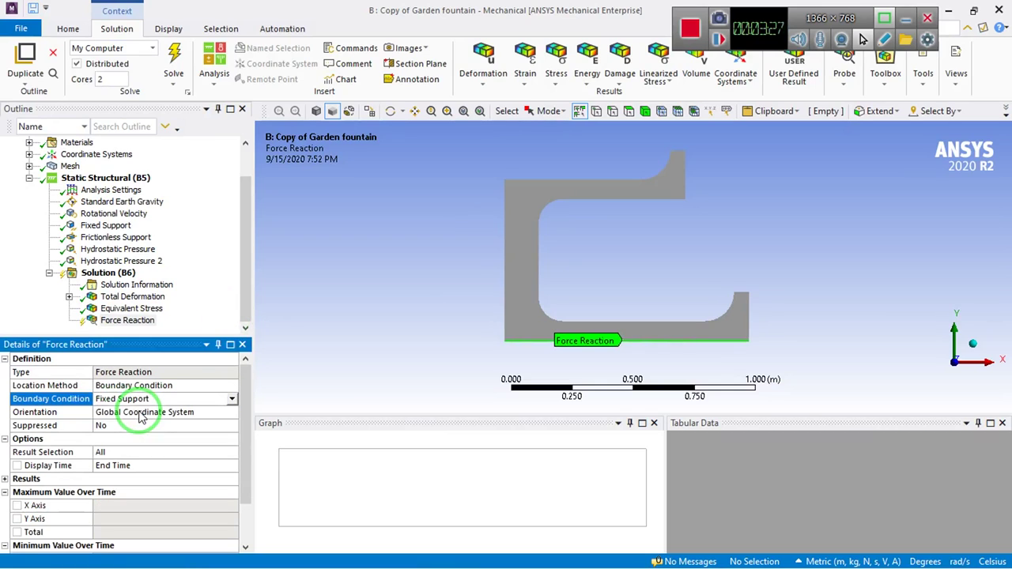
# Evaluate the new result under Solution and display the Force Reaction at the Fixed Support
pyautogui.click(104, 322)
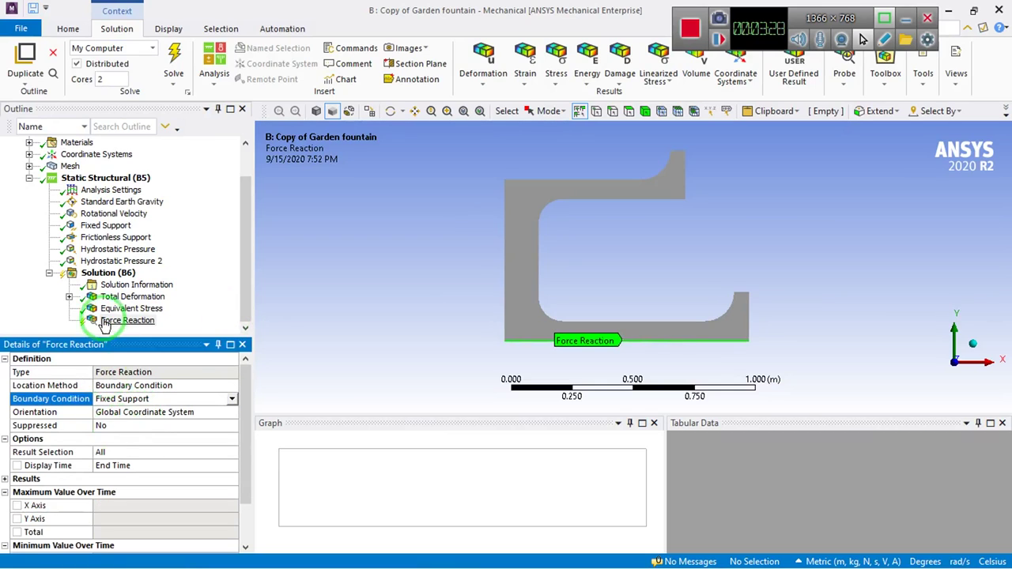
pyautogui.rightClick(111, 273)
pyautogui.click(145, 305)
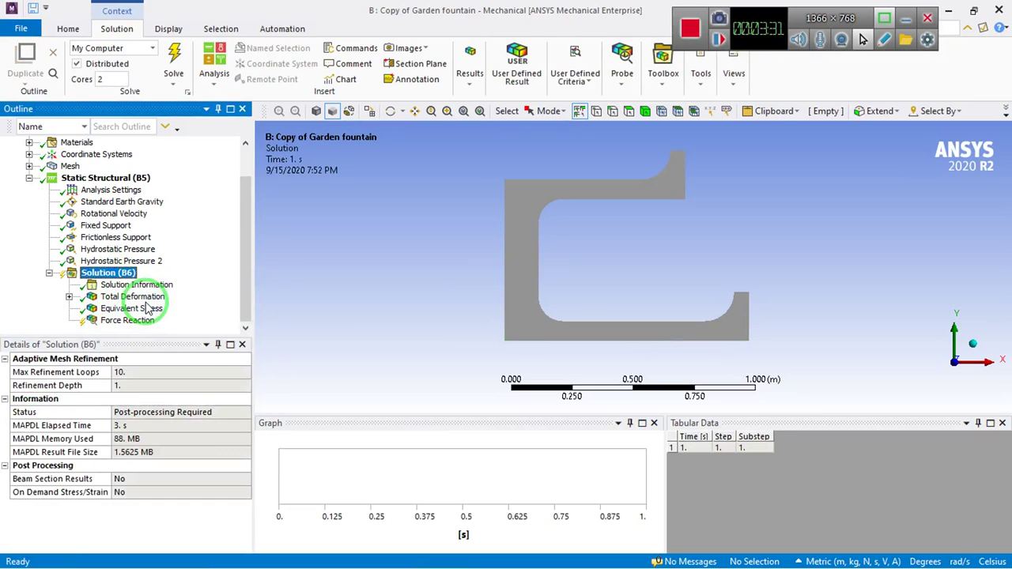
pyautogui.click(131, 323)
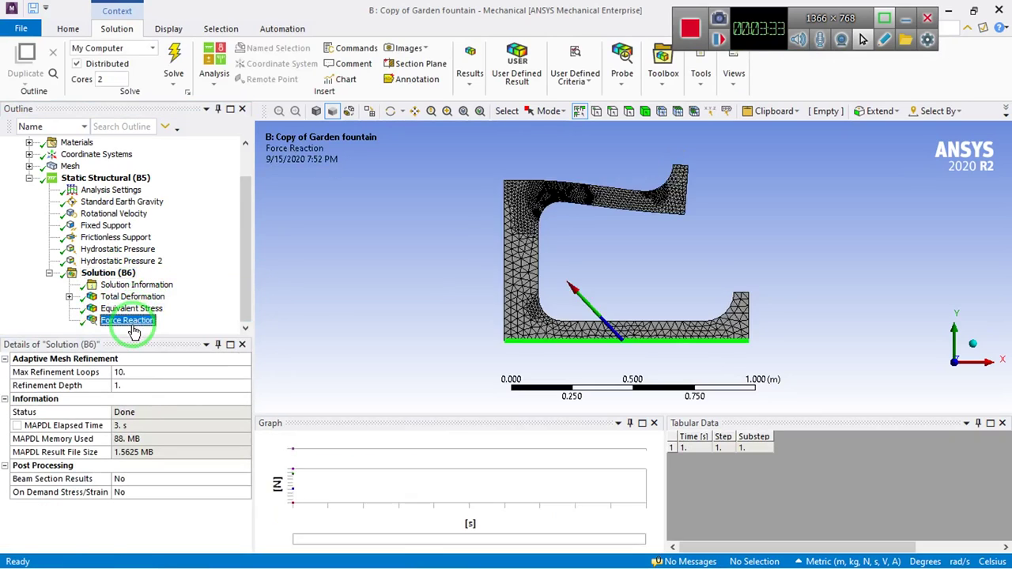